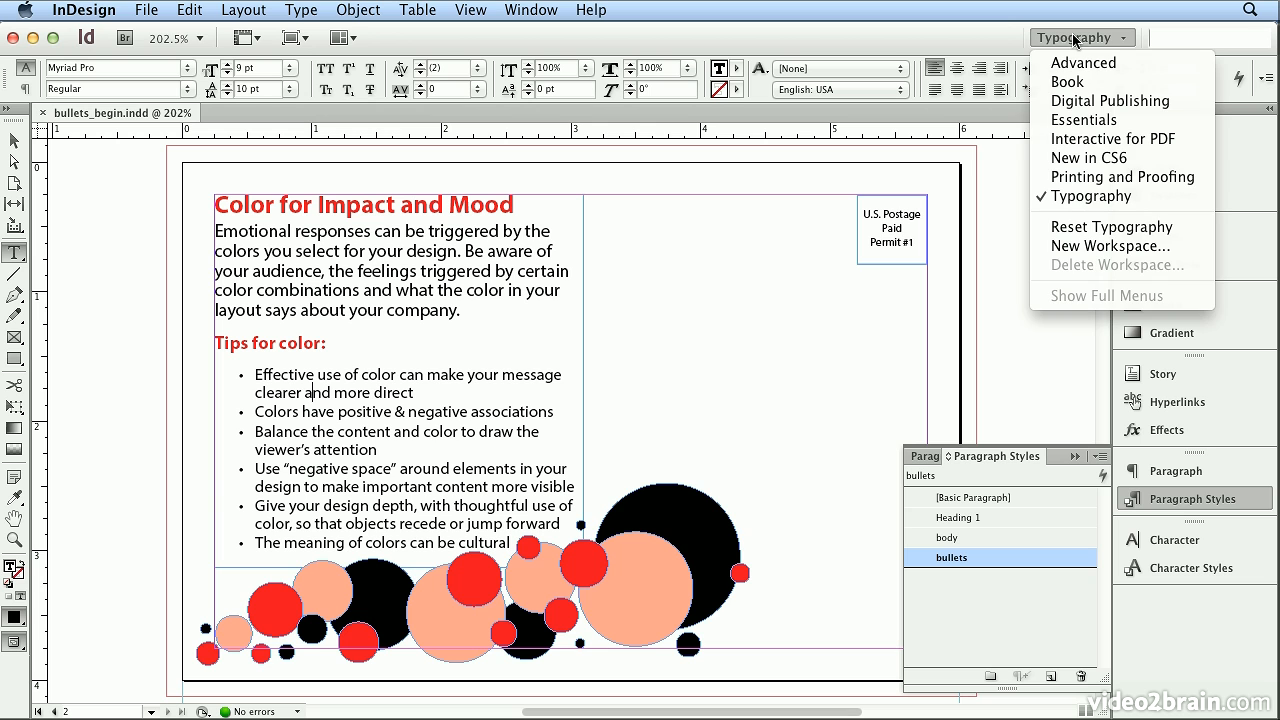
click(1075, 40)
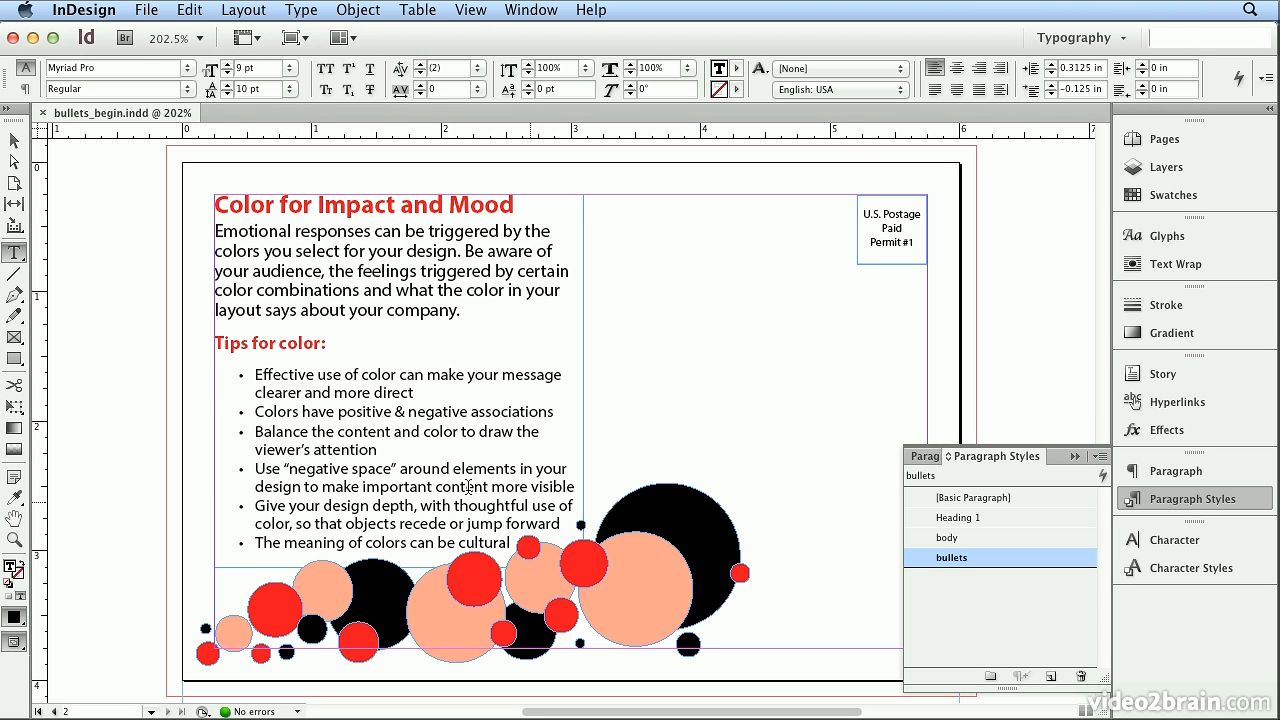
- Select all the bulleted paragraphs below the "Tips for color:" heading
drag(258, 377, 551, 562)
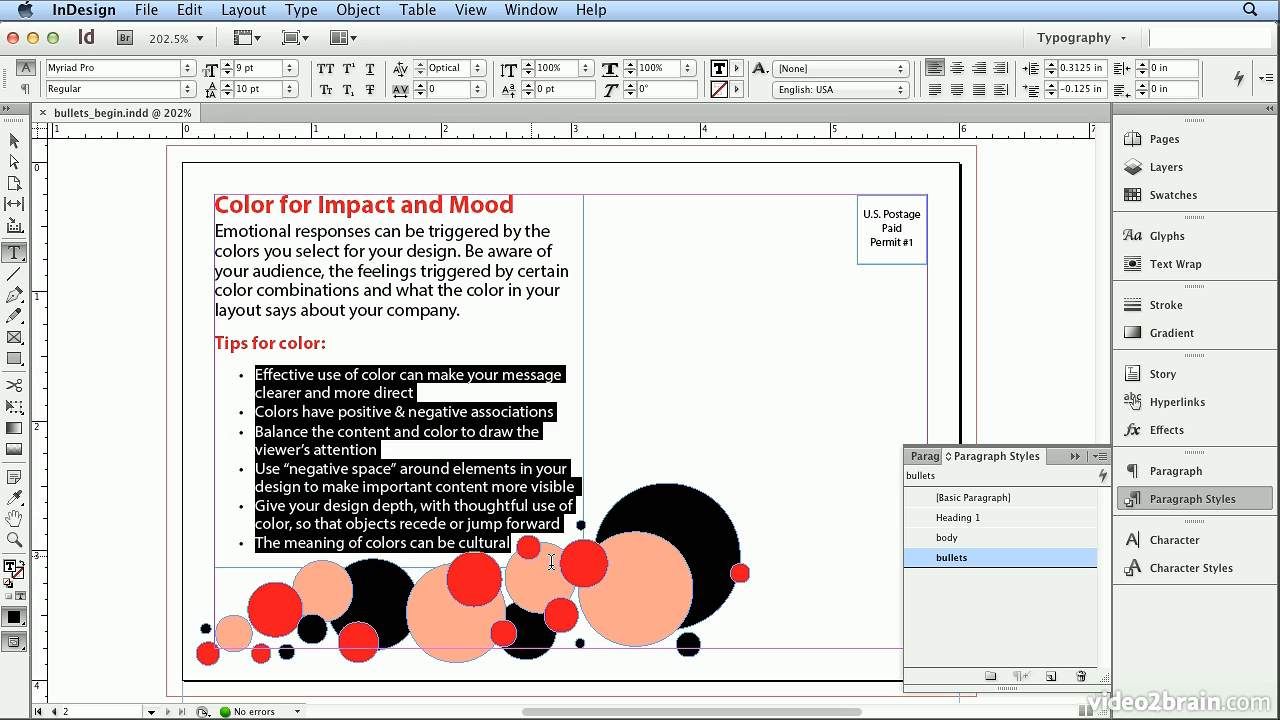
click(1265, 82)
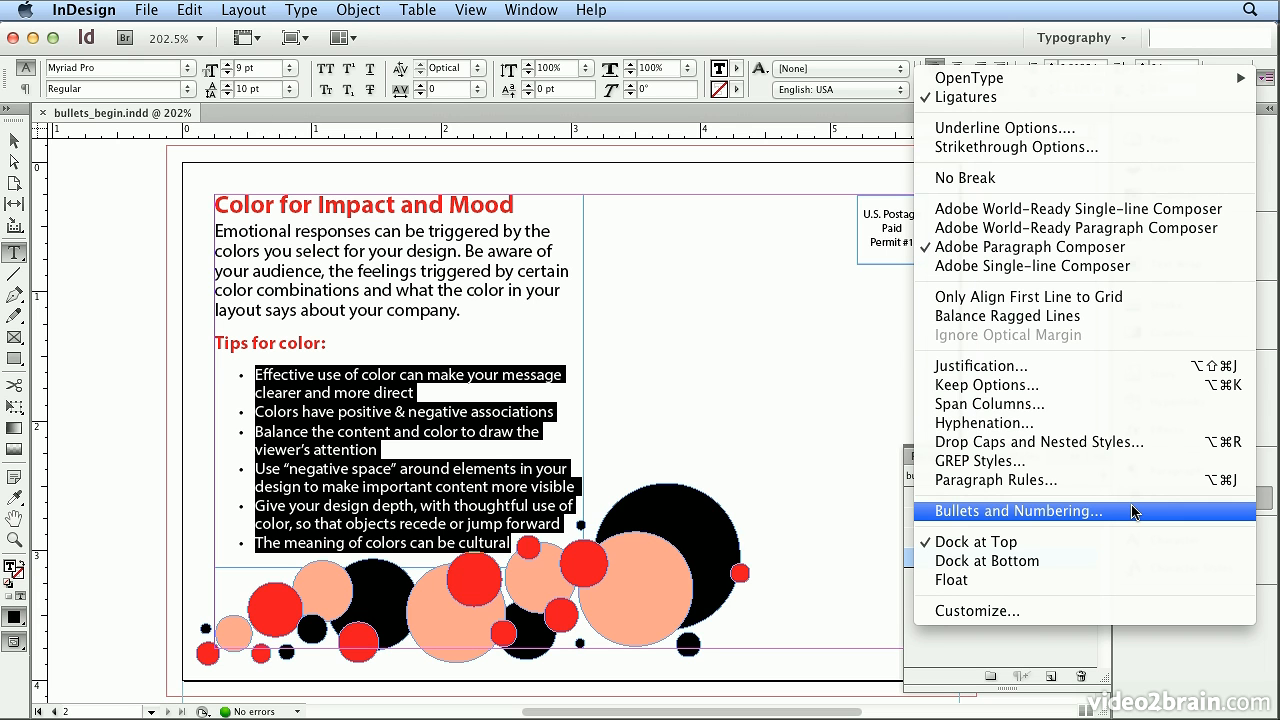
click(867, 534)
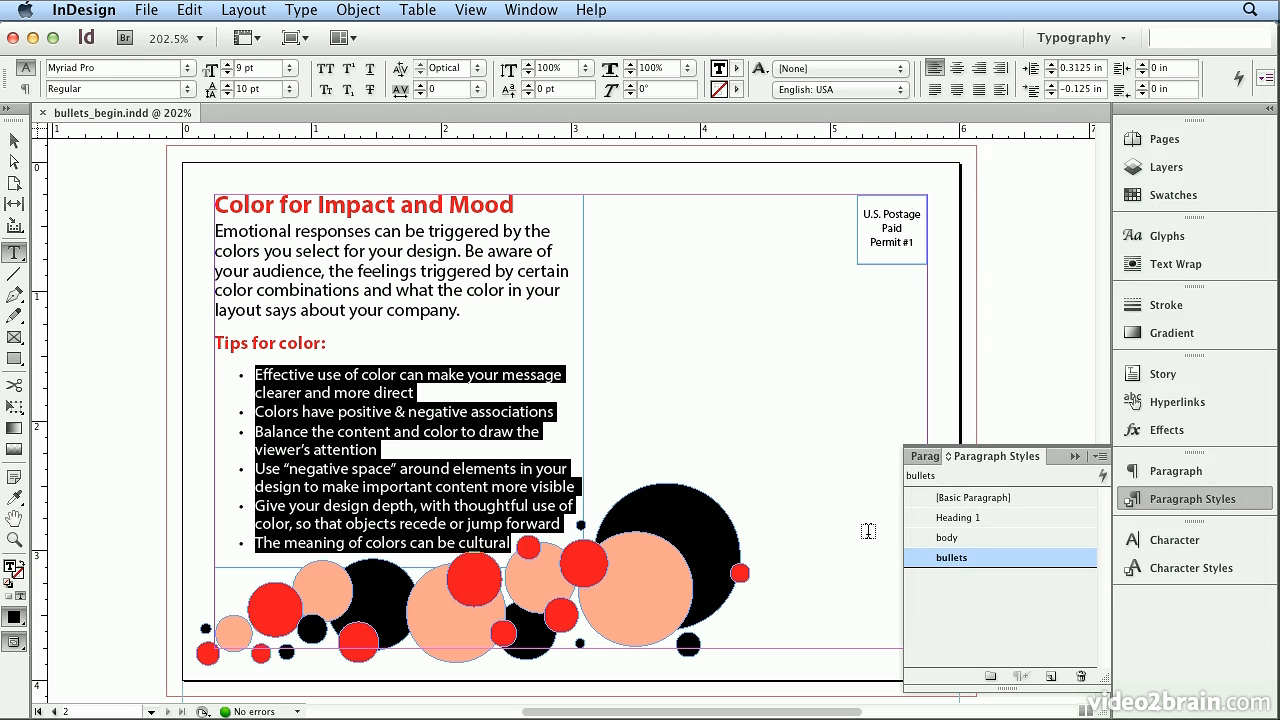
- Open the Bullets and Numbering settings of the bullets paragraph style and browse the Myriad Pro glyphs available as new bullets
double_click(985, 558)
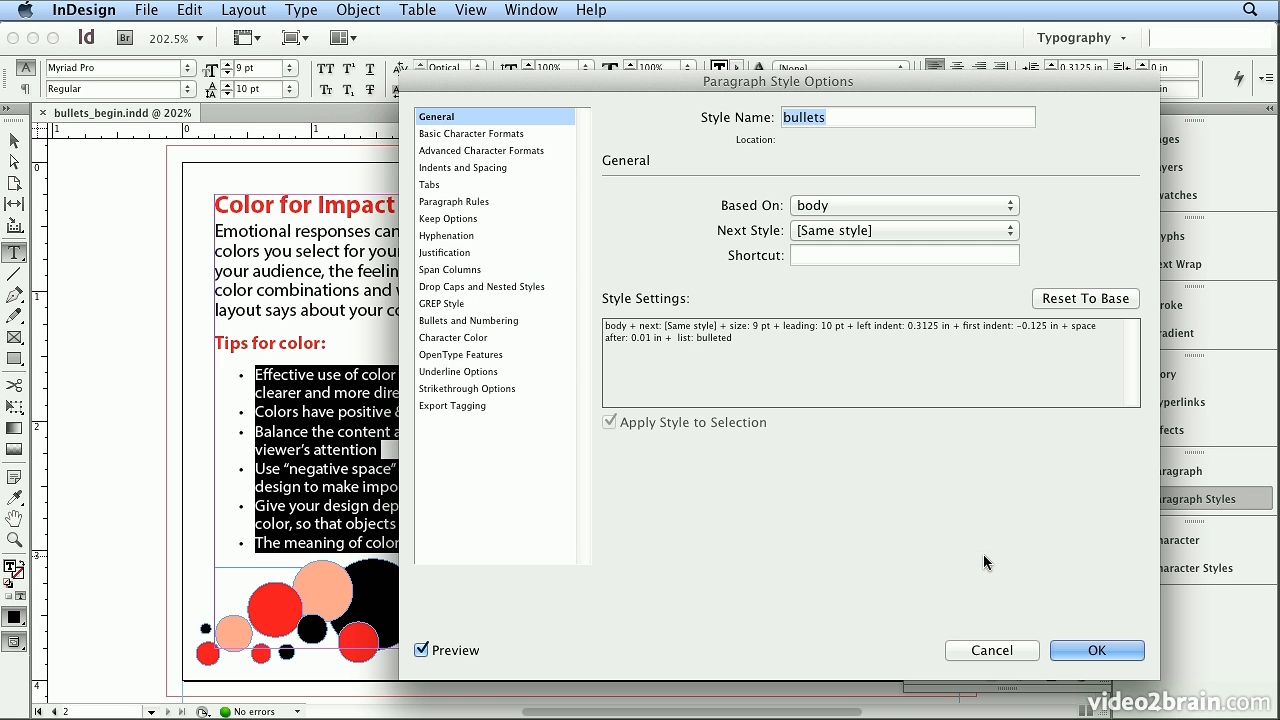
click(494, 320)
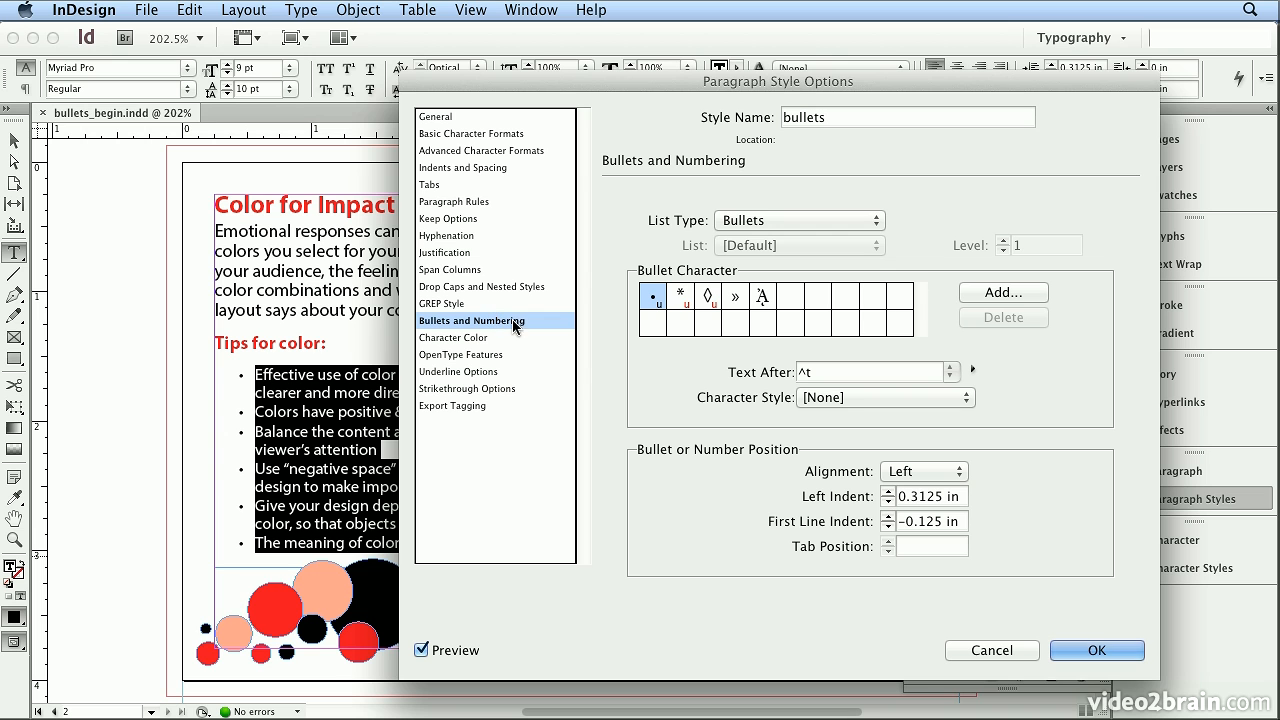
click(976, 292)
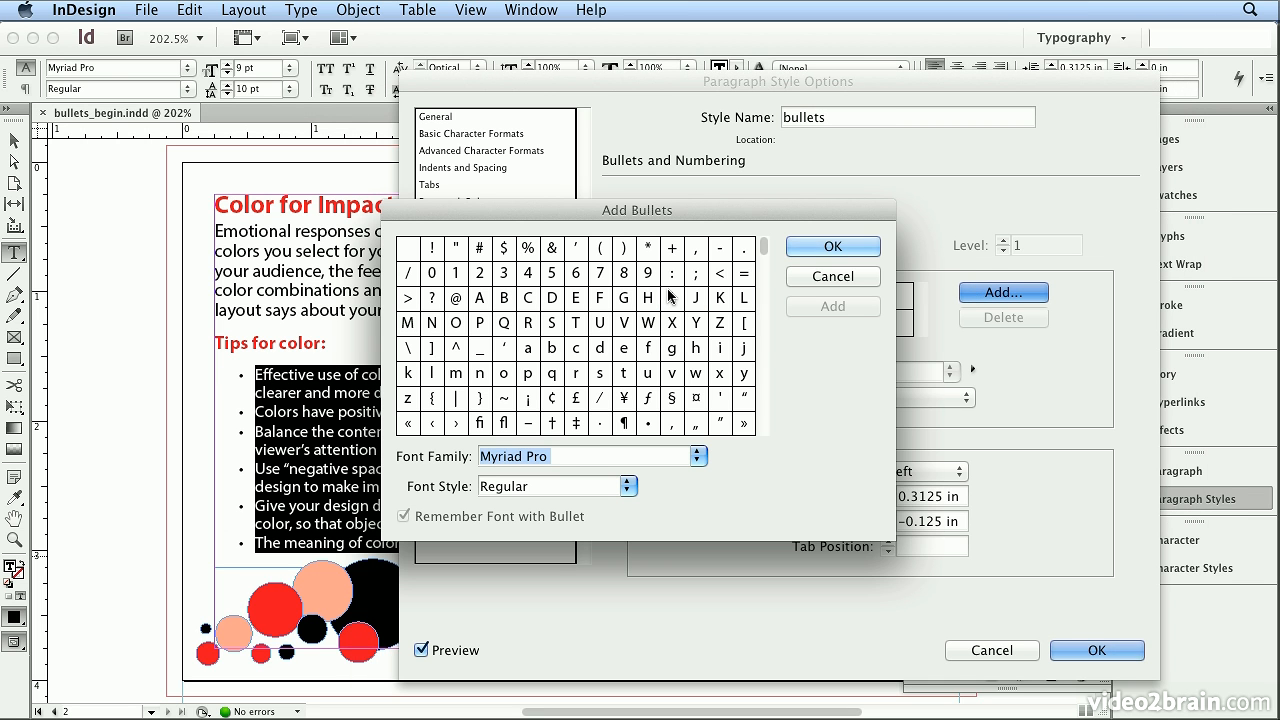
click(762, 311)
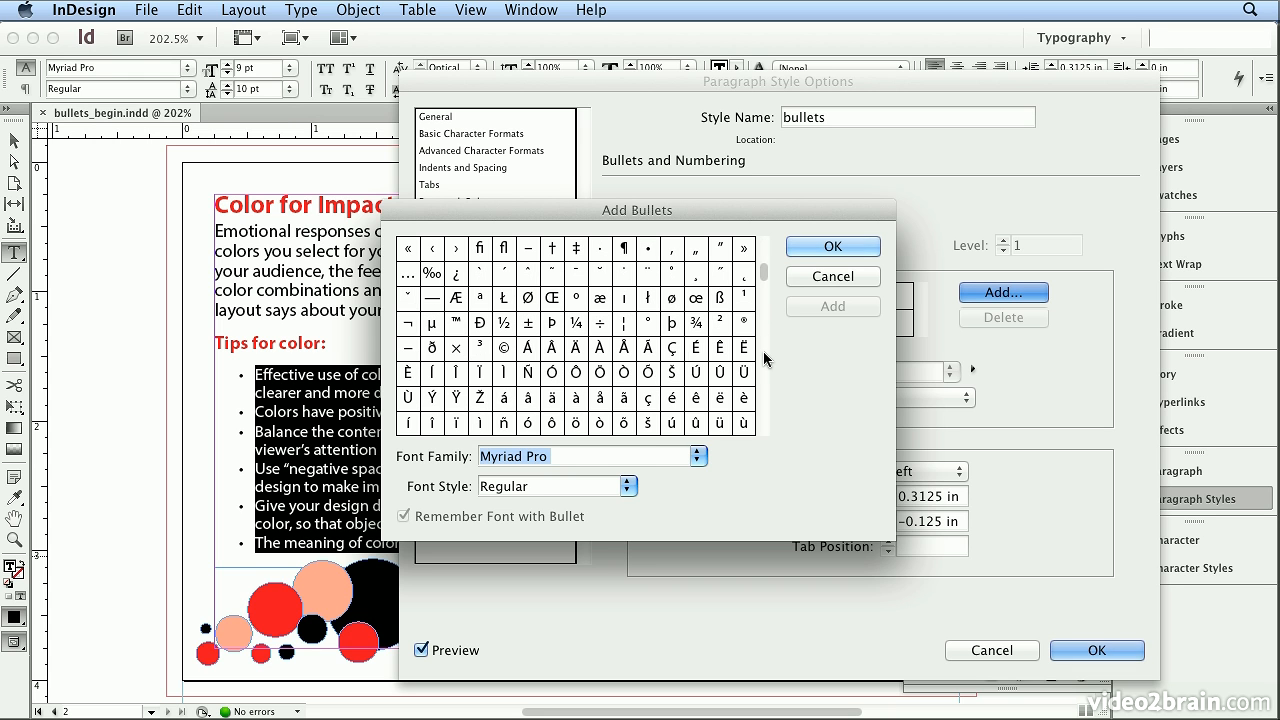
click(763, 353)
click(764, 383)
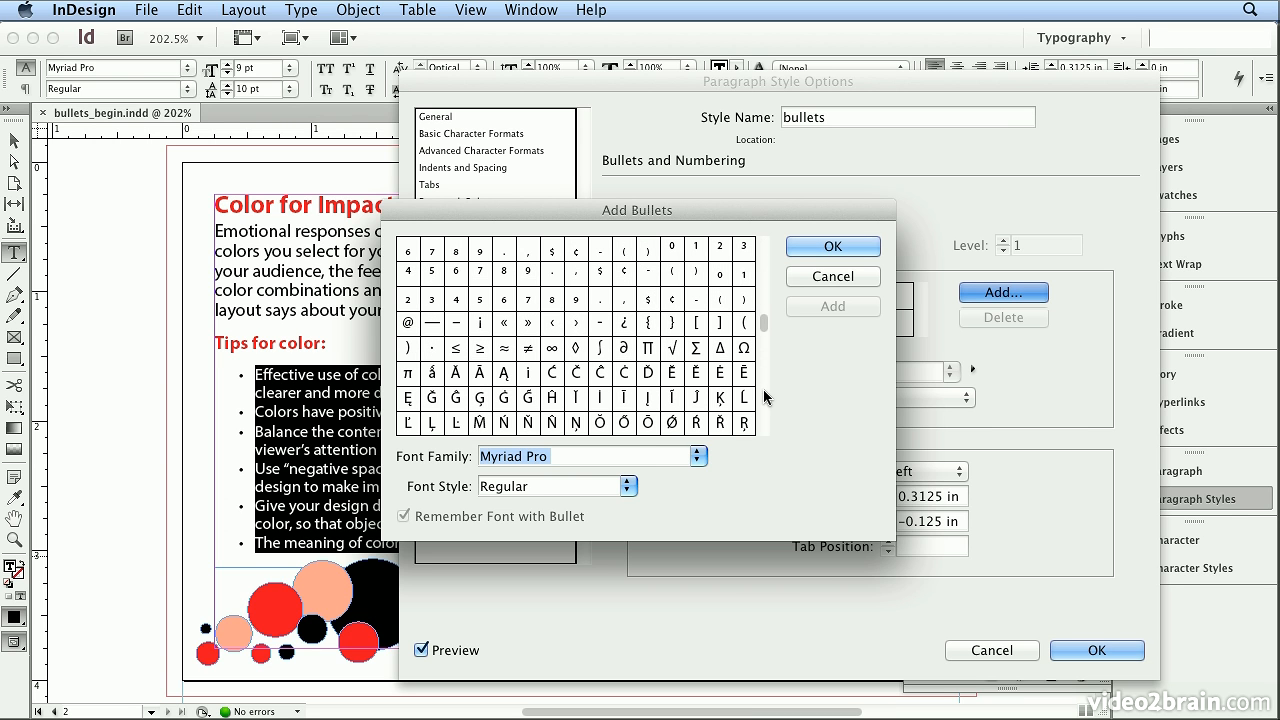
click(762, 402)
click(762, 406)
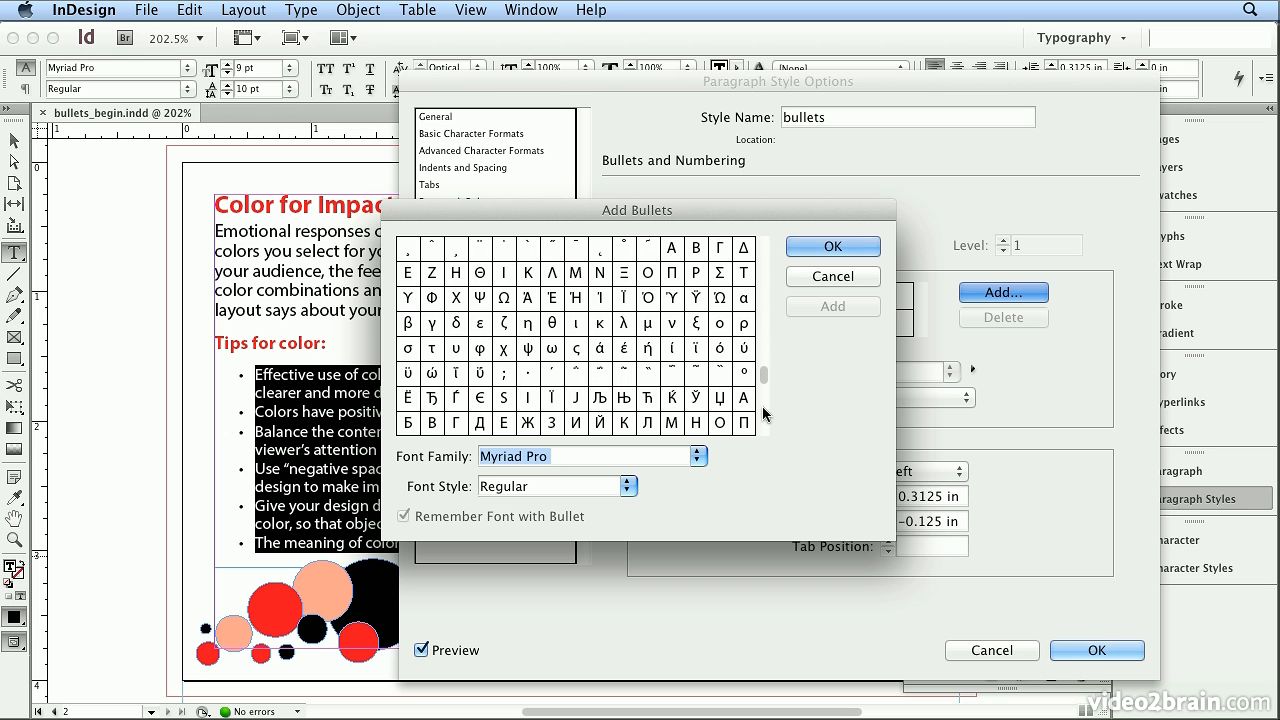
click(762, 420)
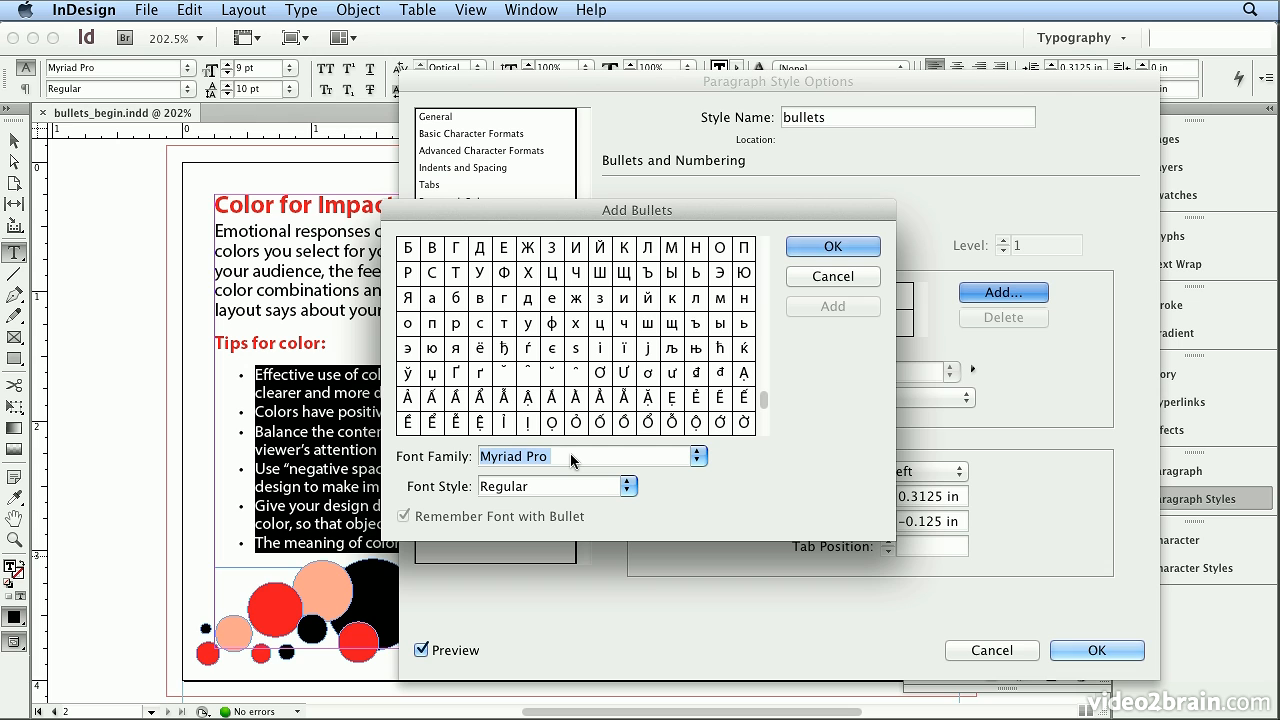
- Add the right-pointing triangle from Webdings as a bullet character and use it for the bullets style
text(Webdings)
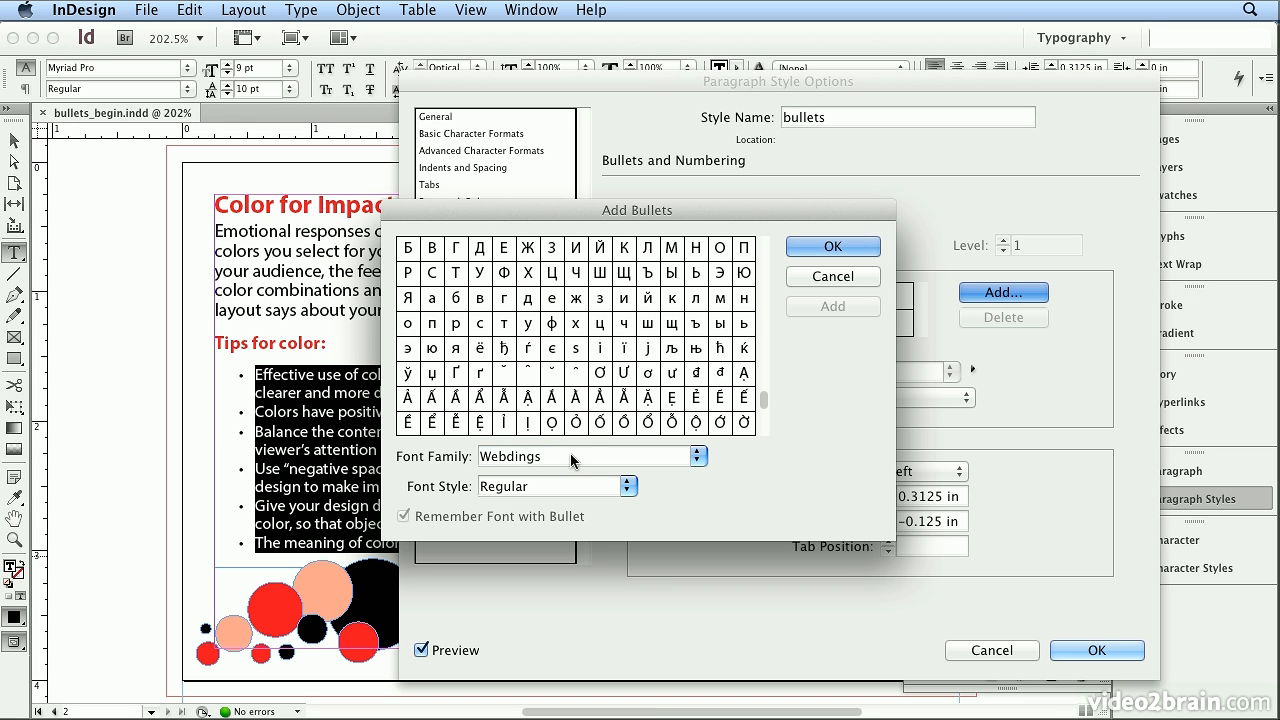
click(703, 457)
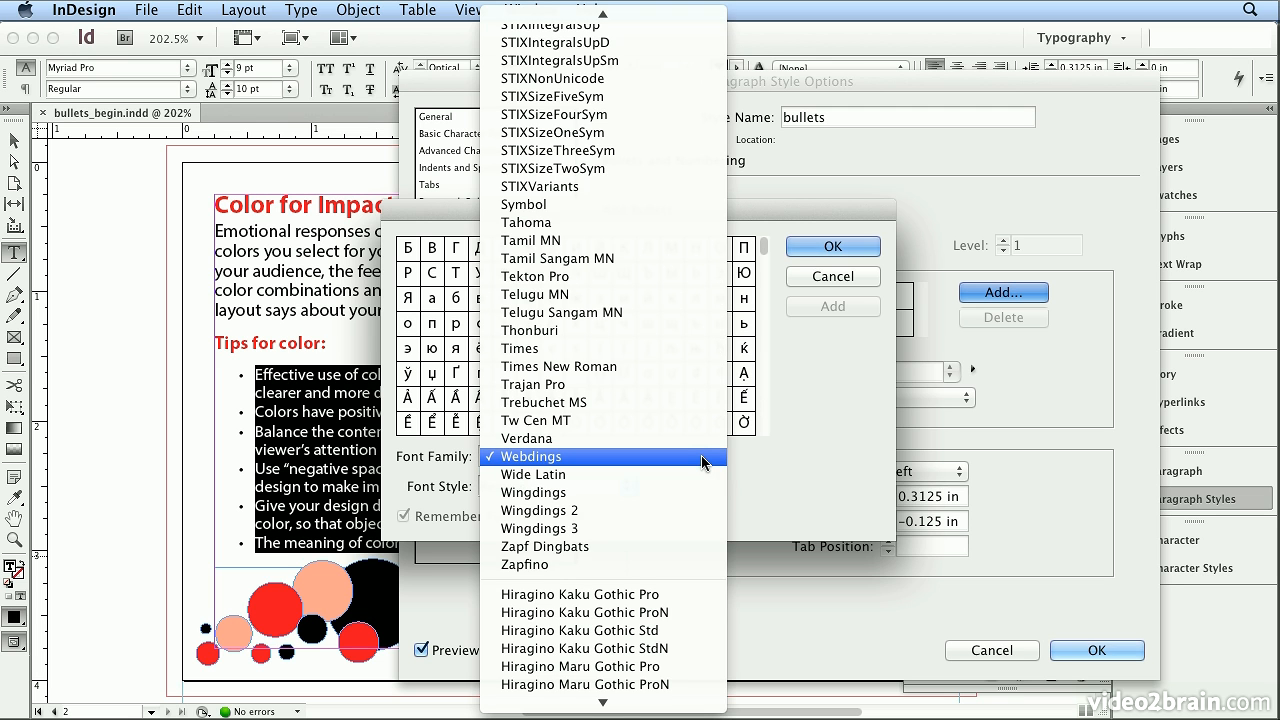
click(701, 456)
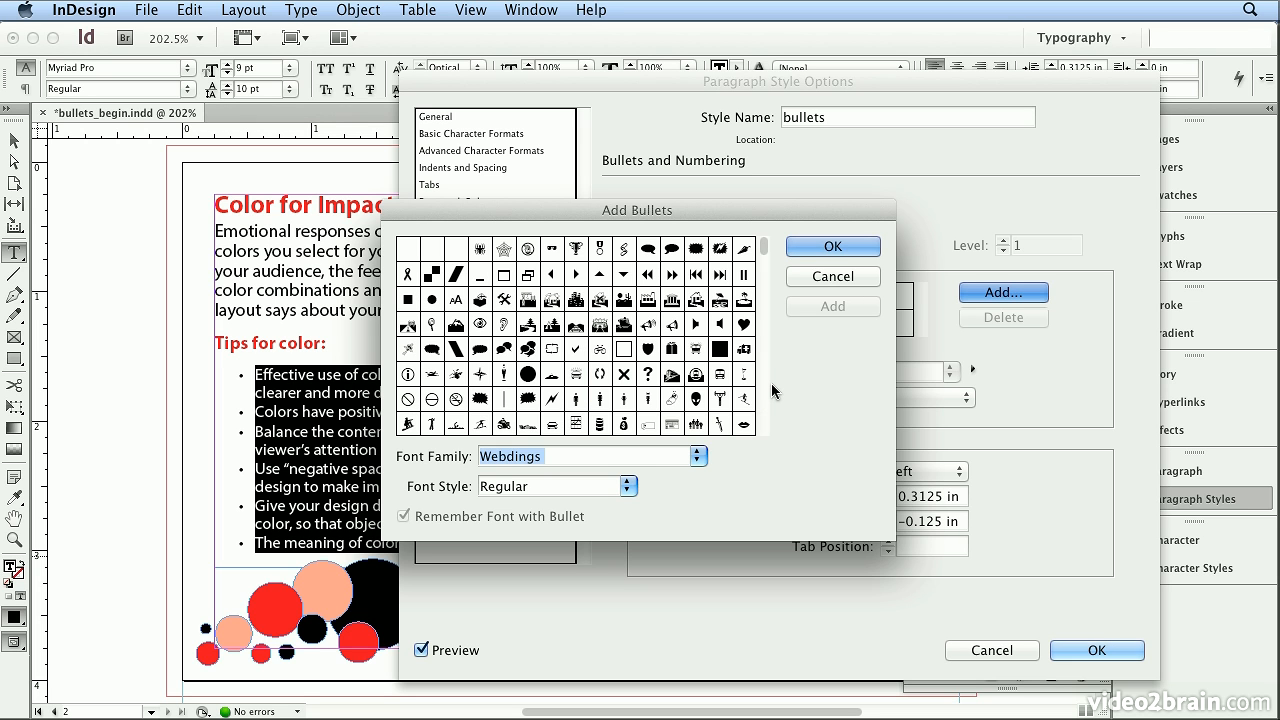
click(577, 276)
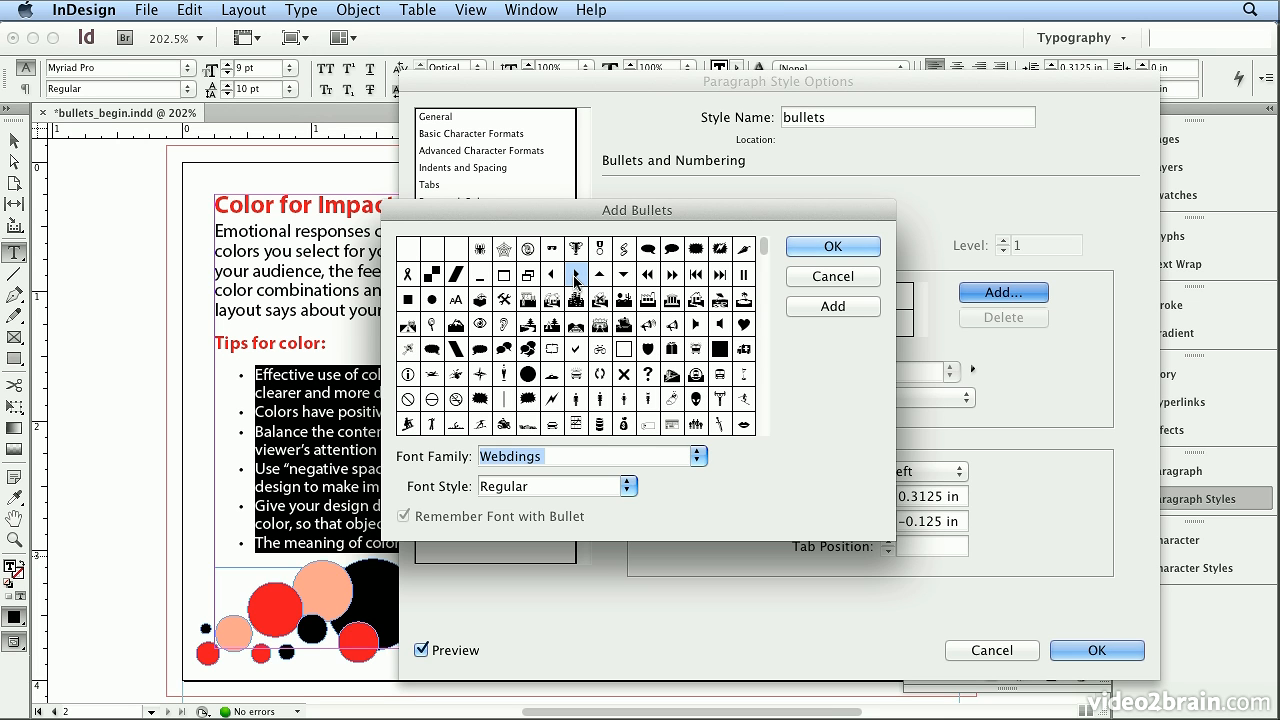
click(826, 247)
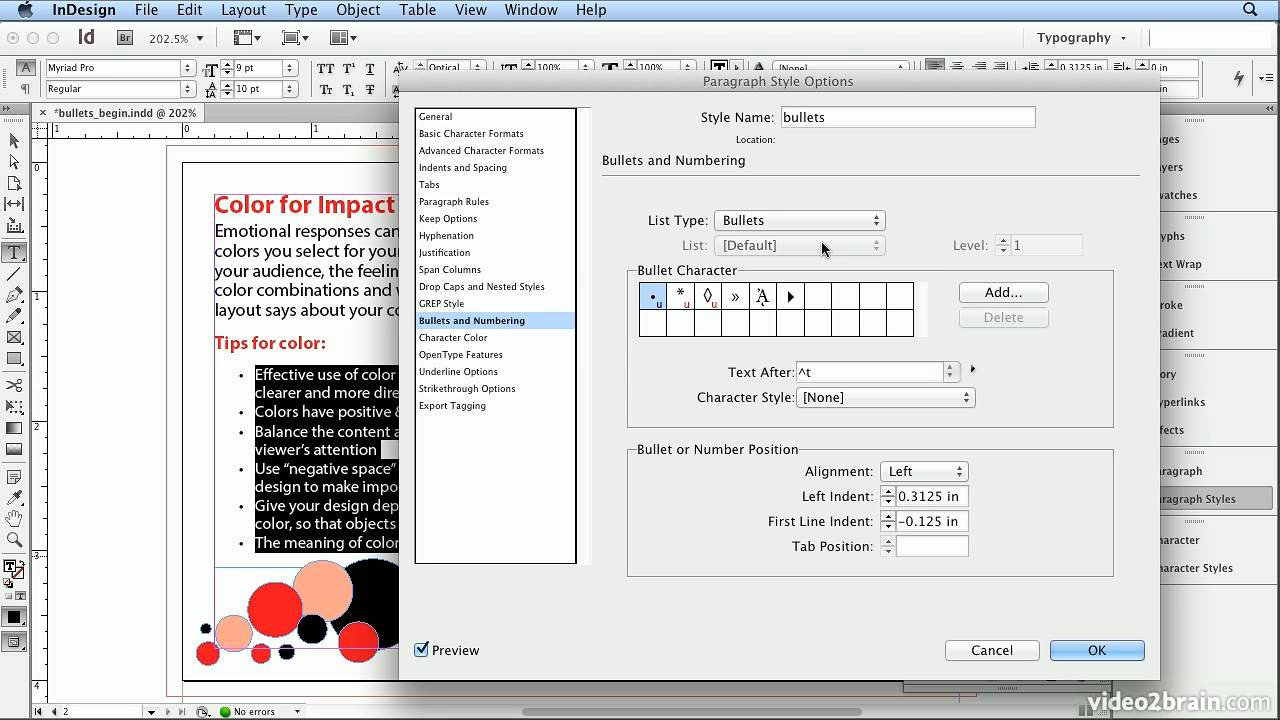
click(790, 297)
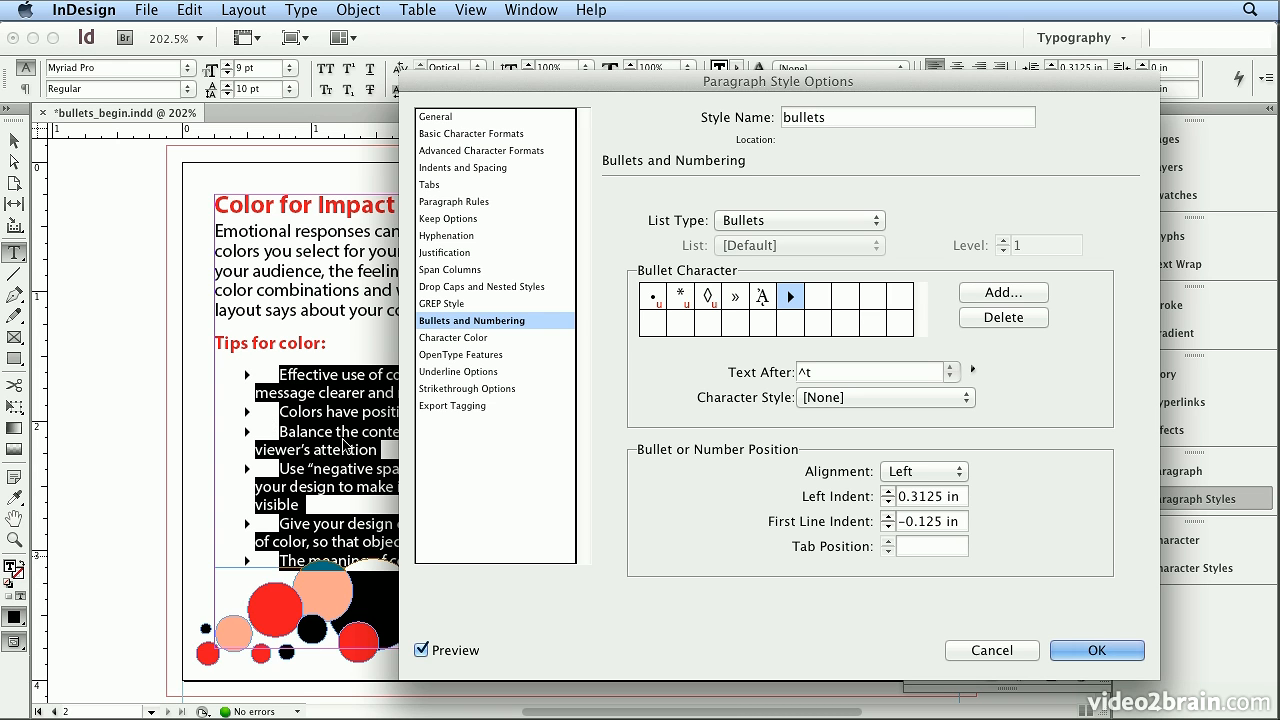
- Try a left indent of 0.25 in and a first line indent of 0 in for the bullets
click(889, 492)
click(888, 500)
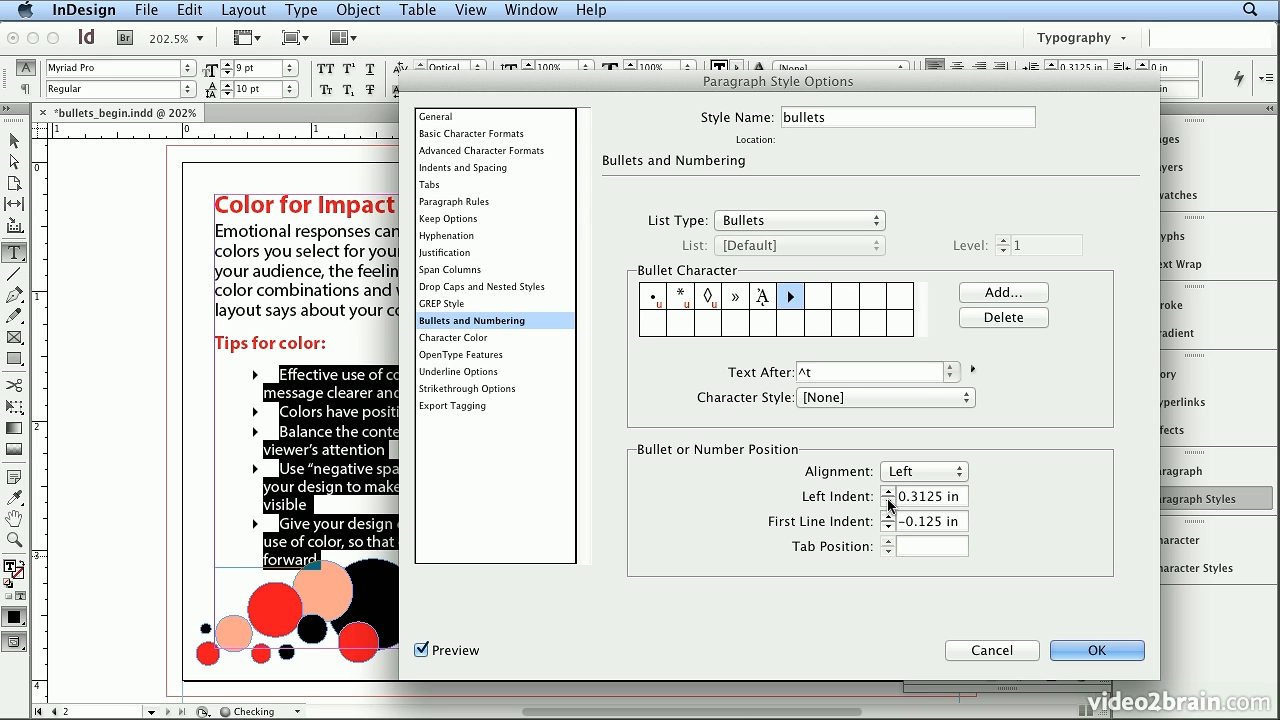
click(888, 502)
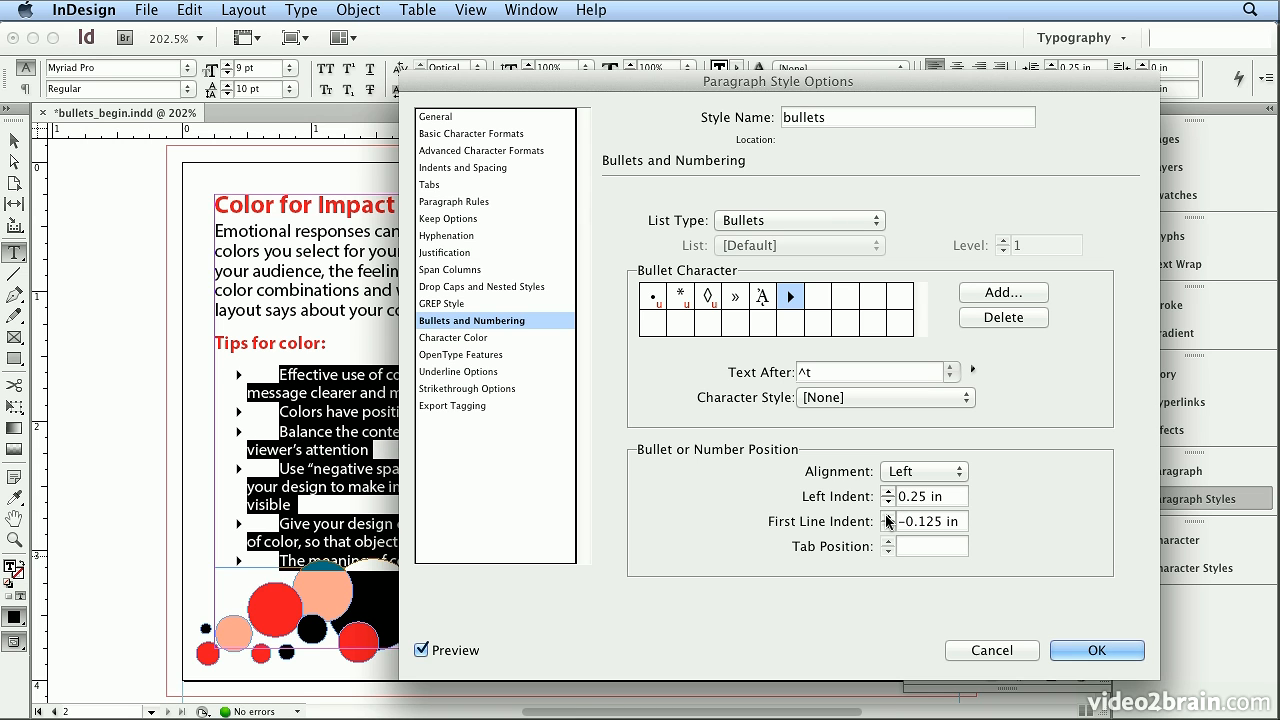
click(888, 516)
click(888, 516)
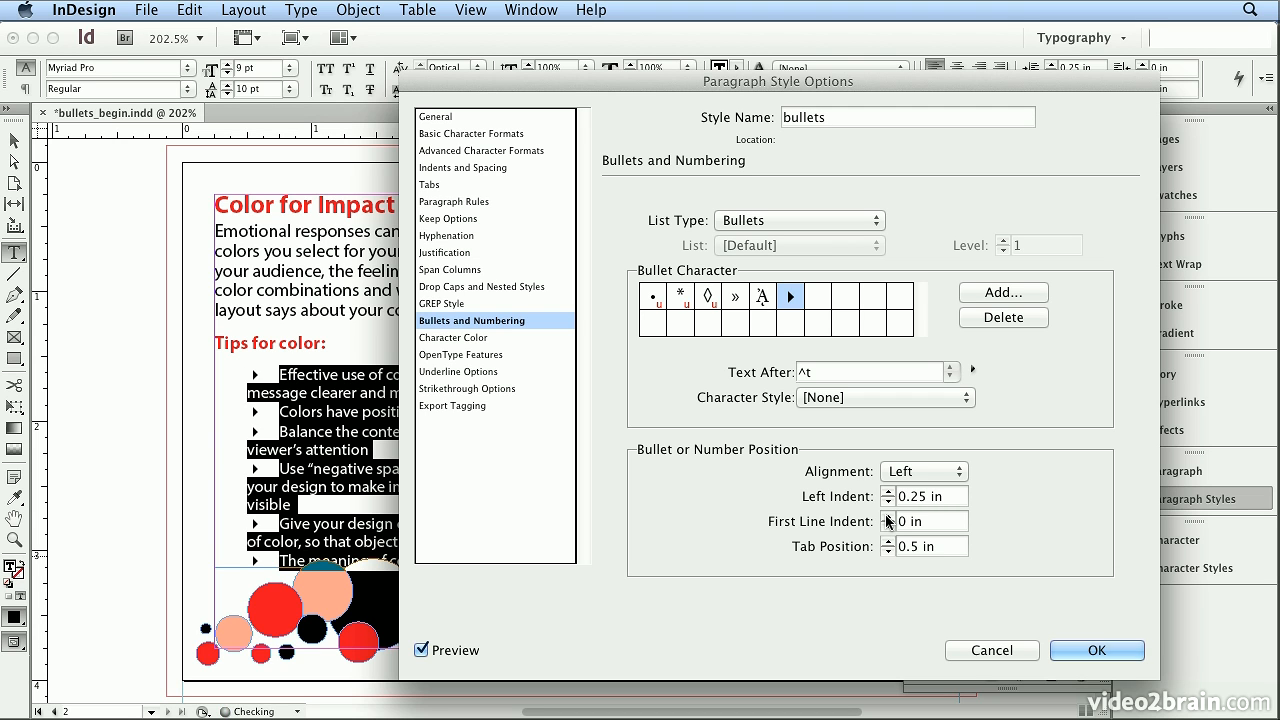
- Set the bullets' first line indent to -0.25 in and their left indent to 0.375 in
click(888, 526)
click(888, 526)
click(888, 526)
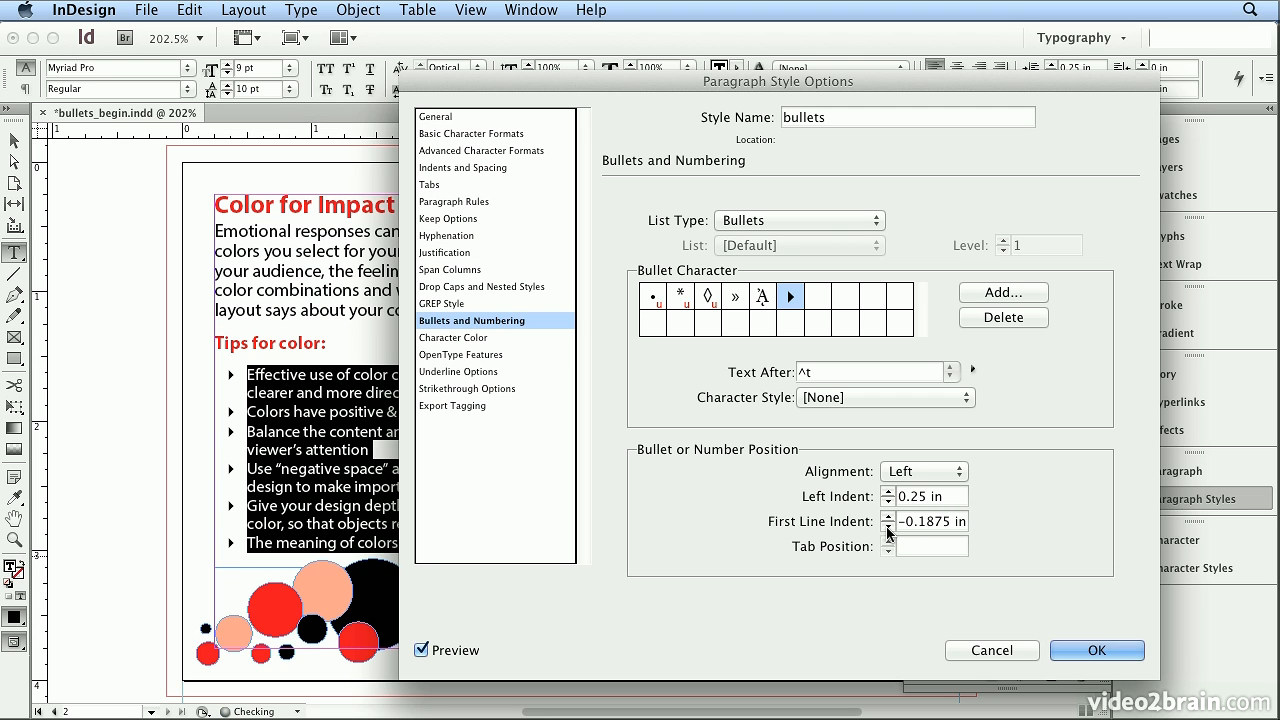
click(888, 526)
click(888, 492)
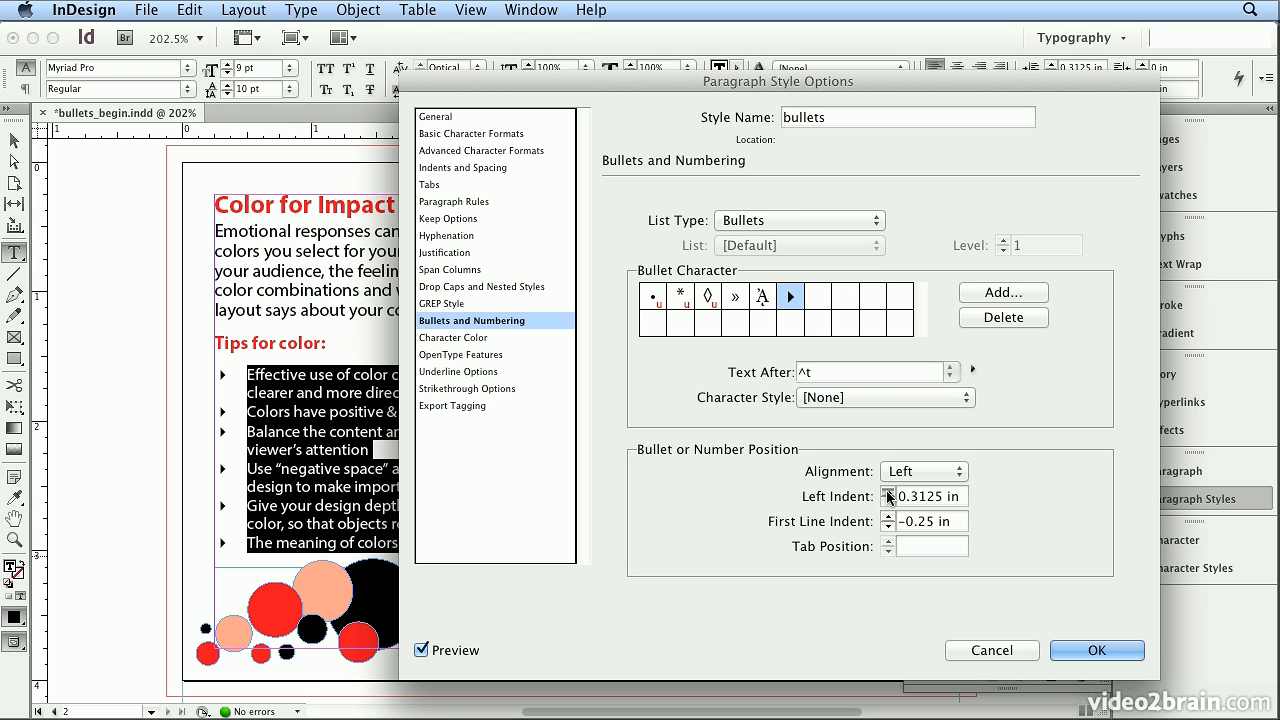
click(888, 492)
click(888, 526)
click(888, 516)
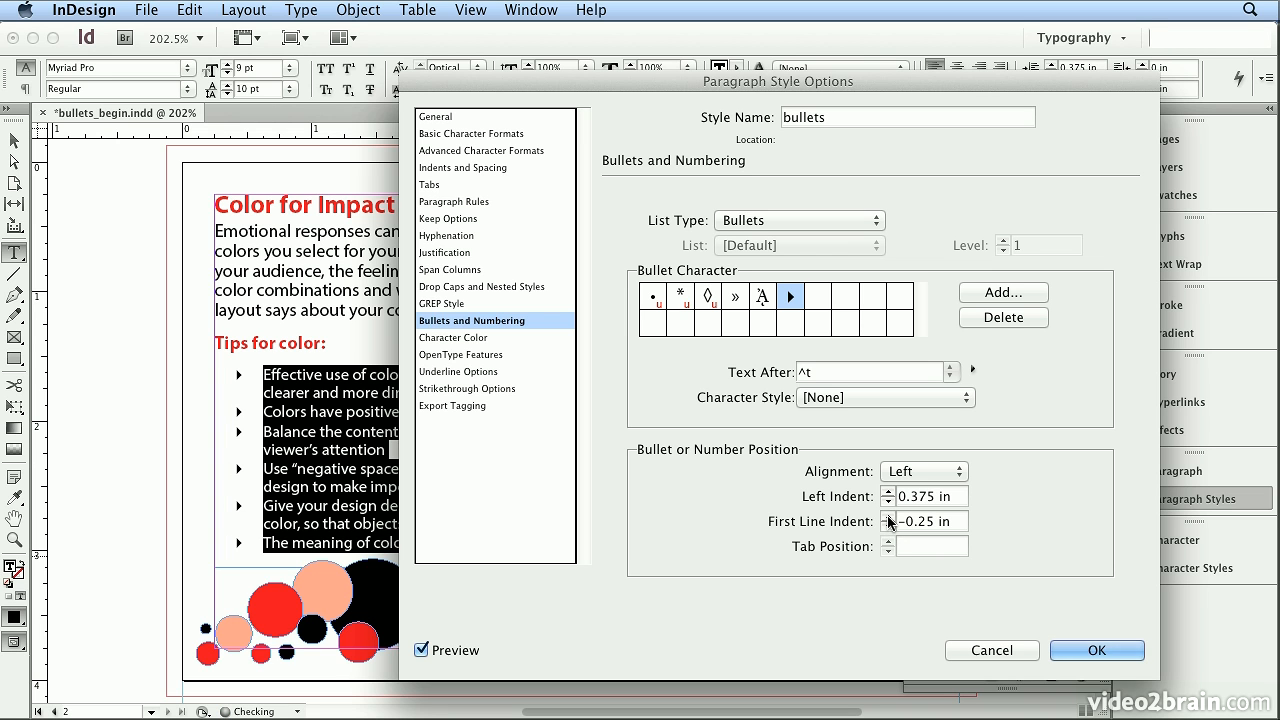
- Add the shadowed hollow circle from Zapf Dingbats, make it the style's bullet character and save the paragraph style
click(1003, 293)
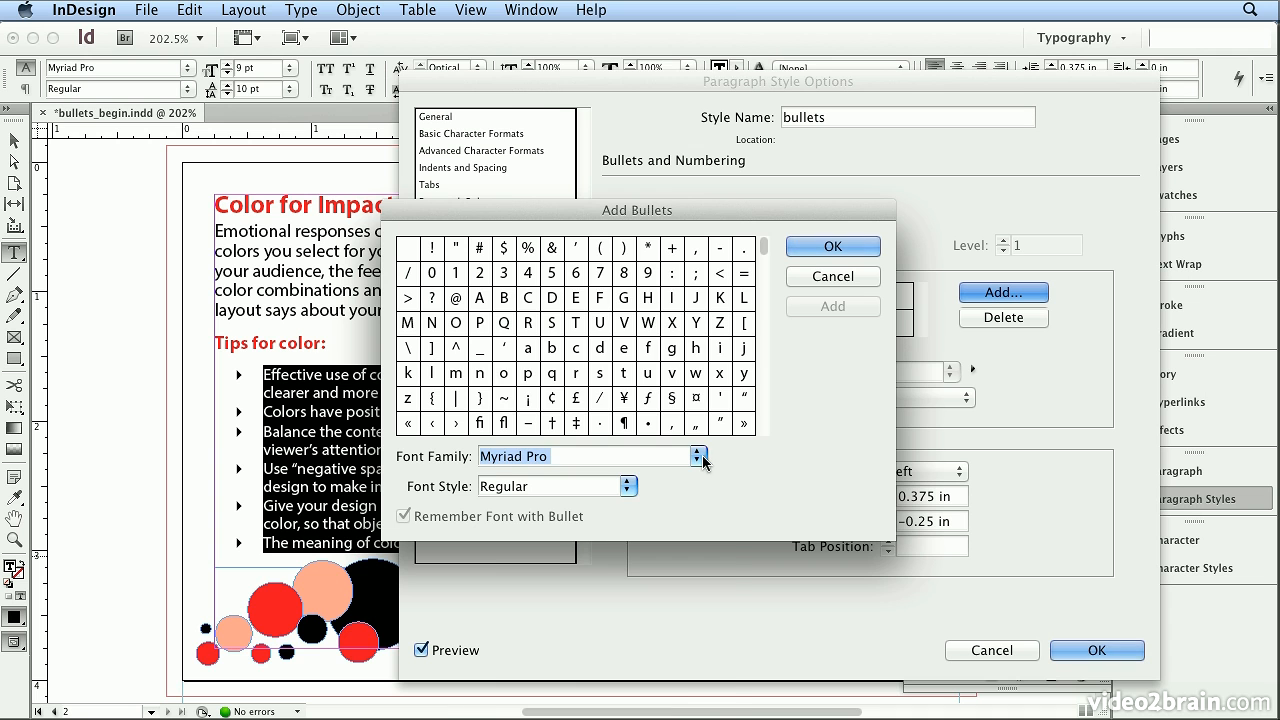
click(700, 456)
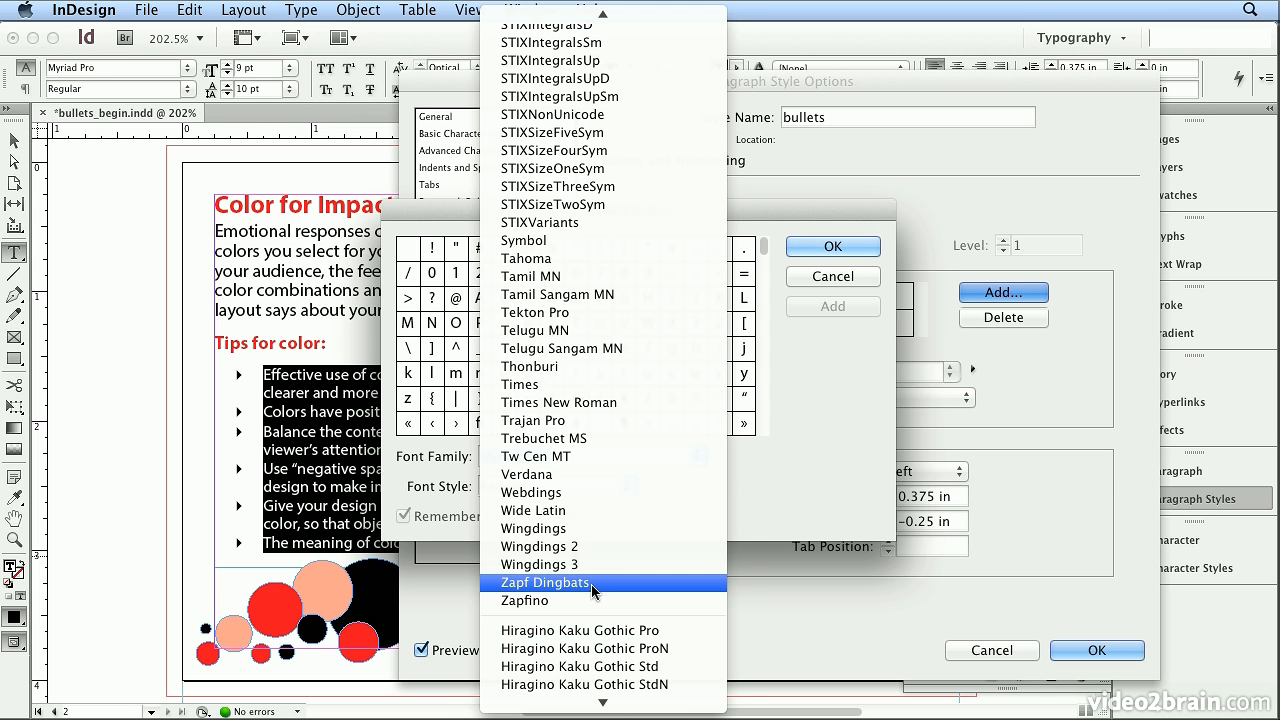
click(593, 582)
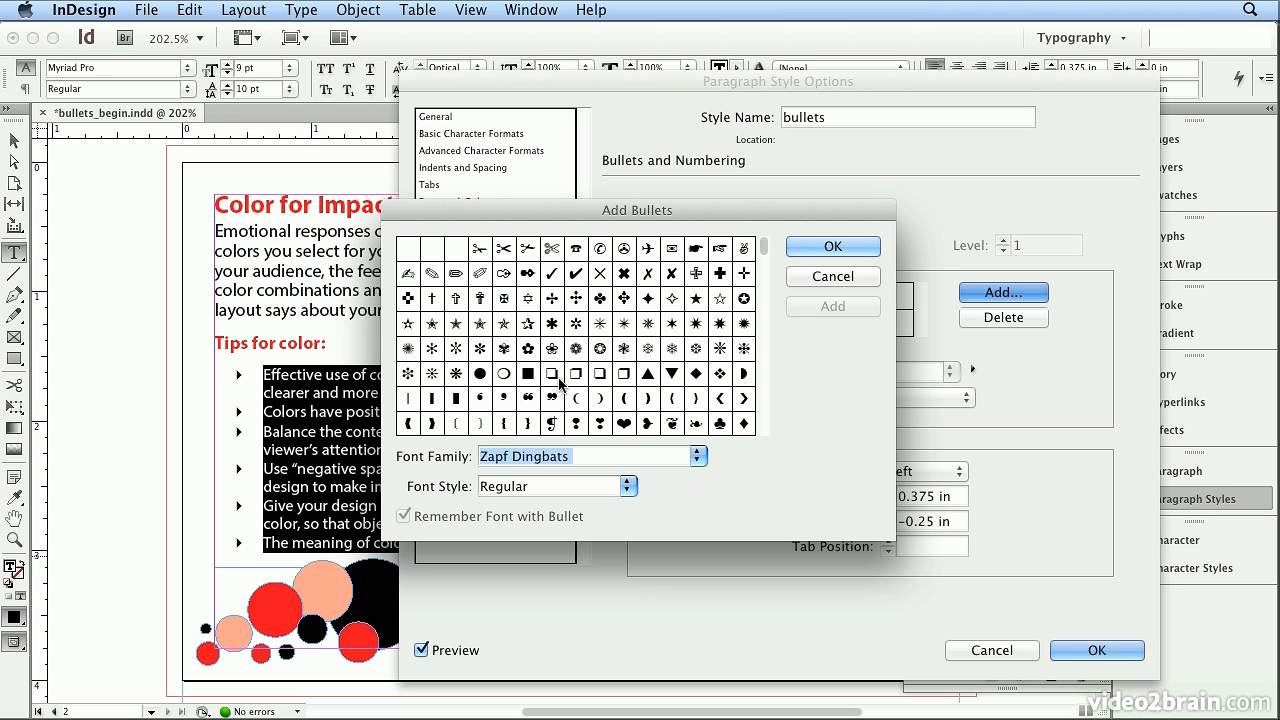
click(504, 374)
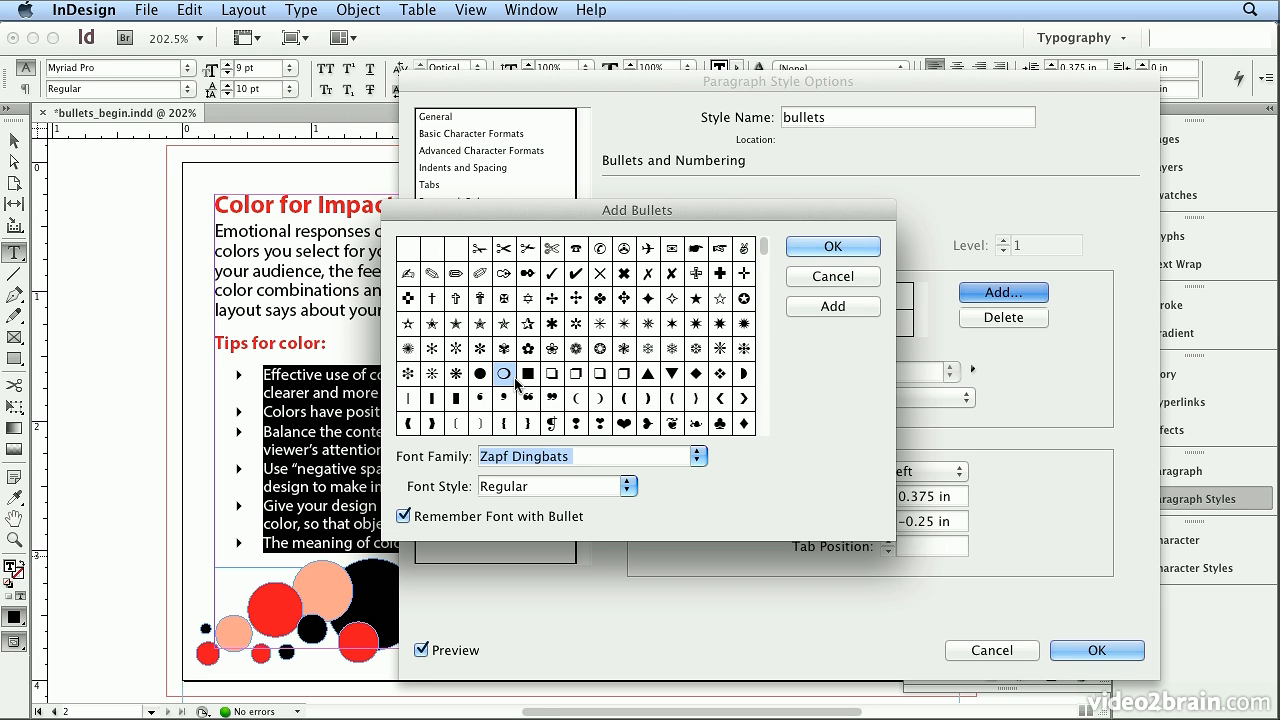
click(796, 247)
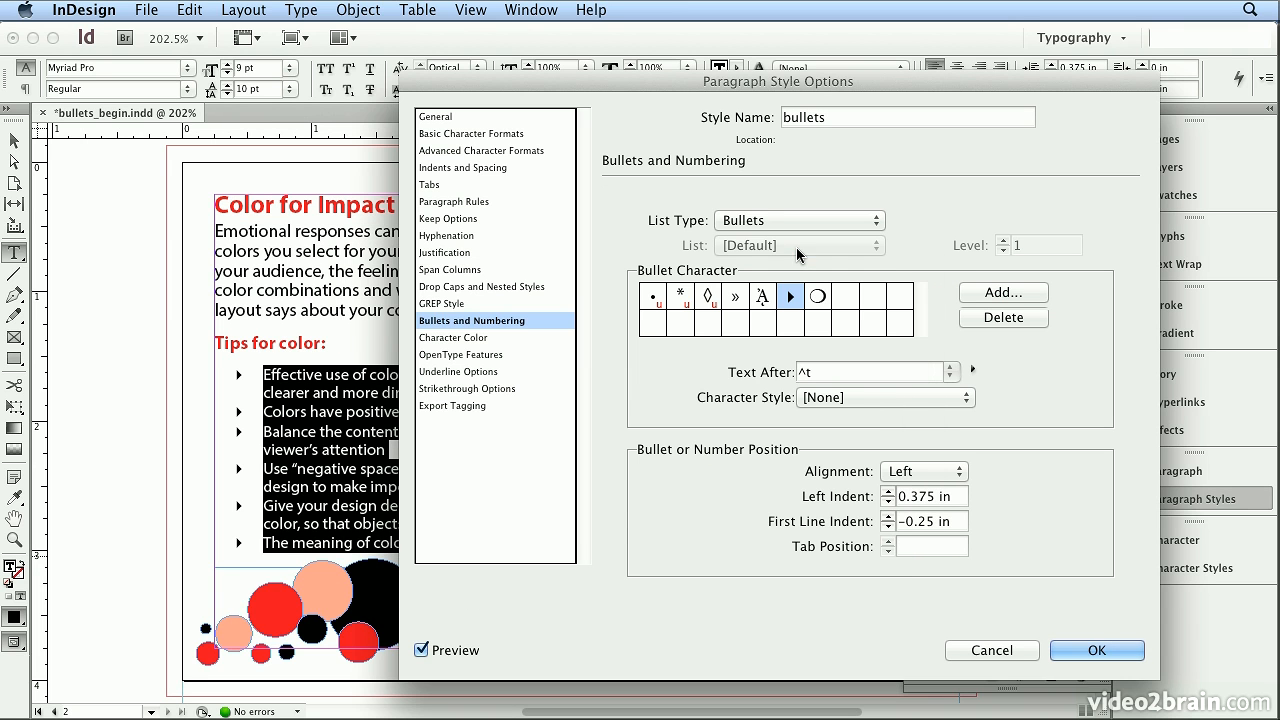
click(827, 302)
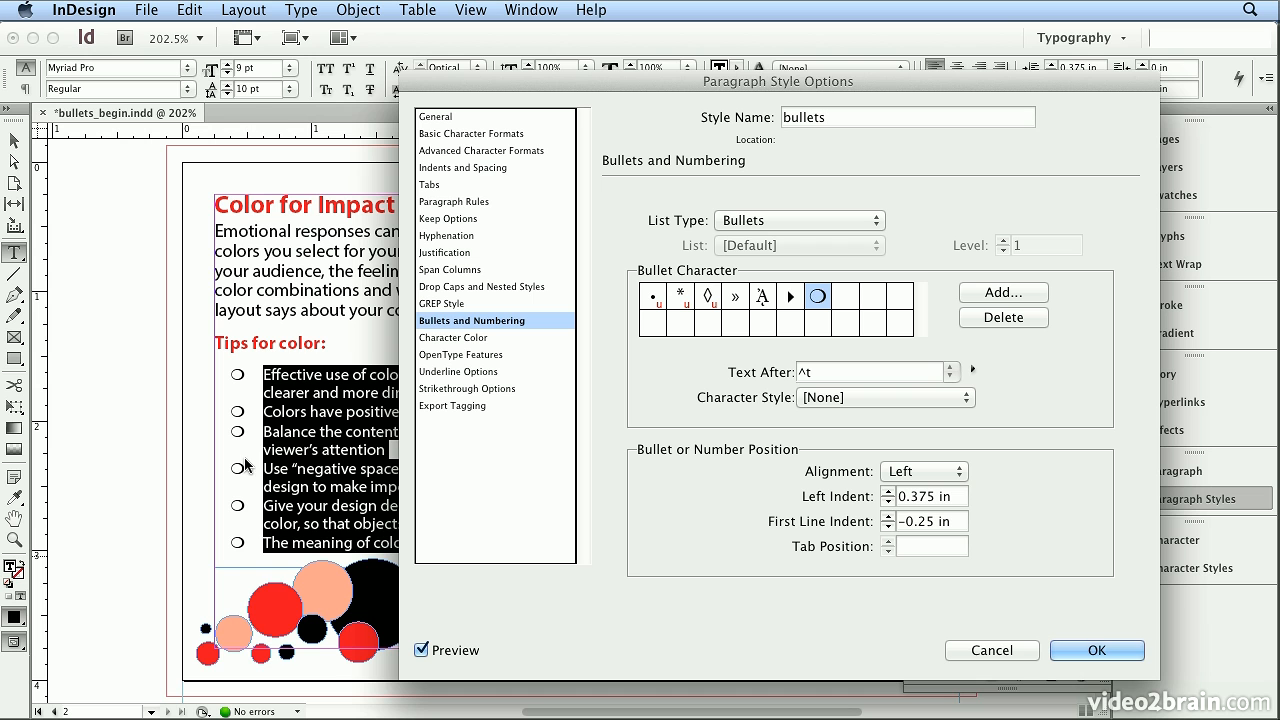
click(1137, 652)
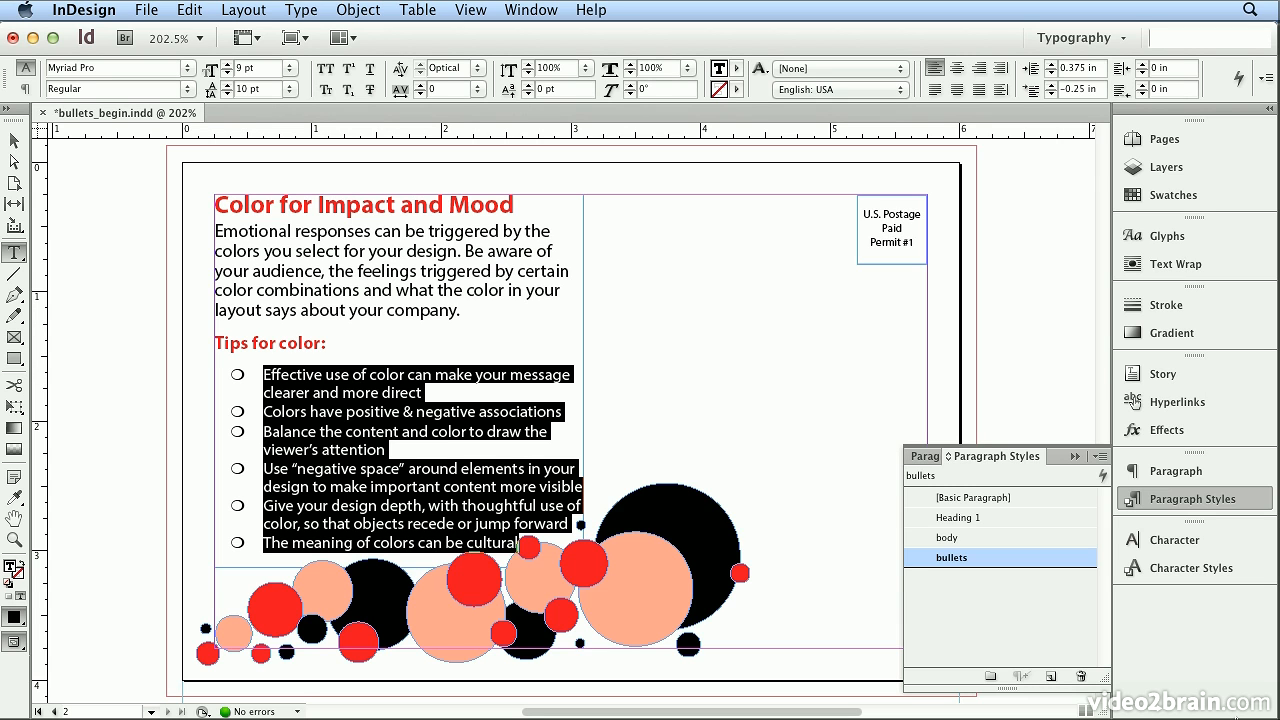
- Create a new character style named bullets, leaving its definition open for editing
click(1214, 570)
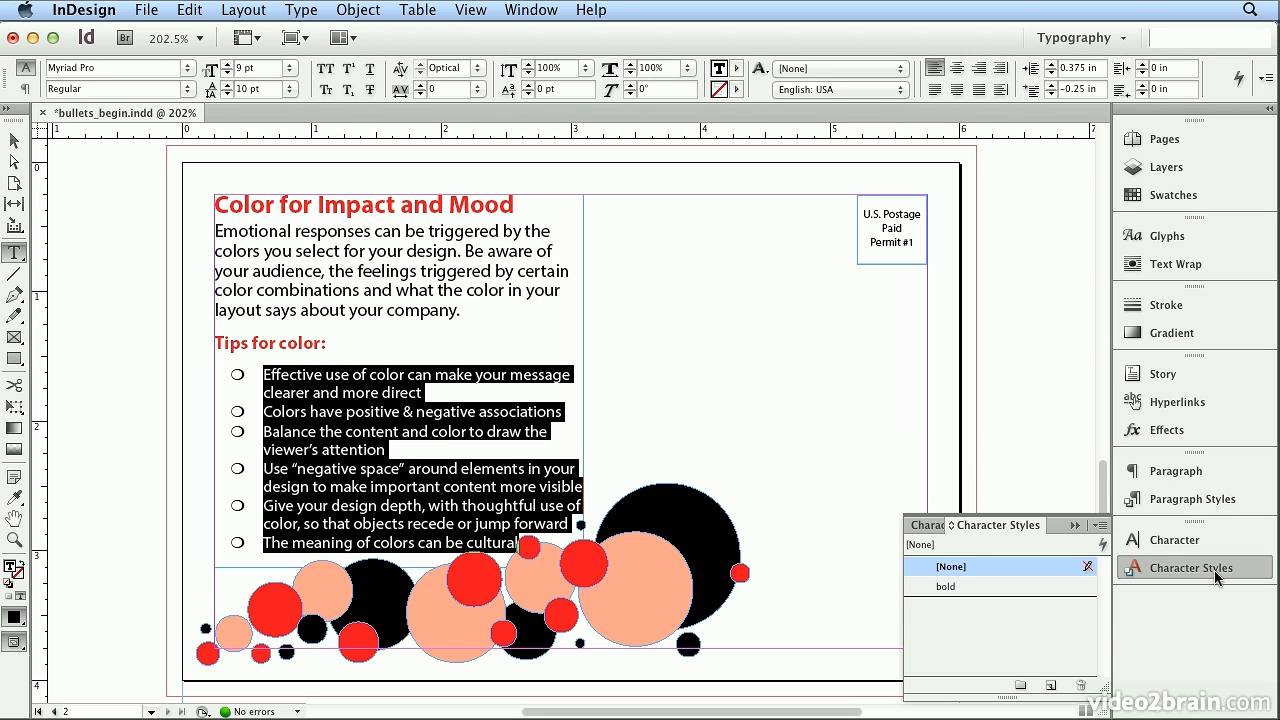
click(1100, 525)
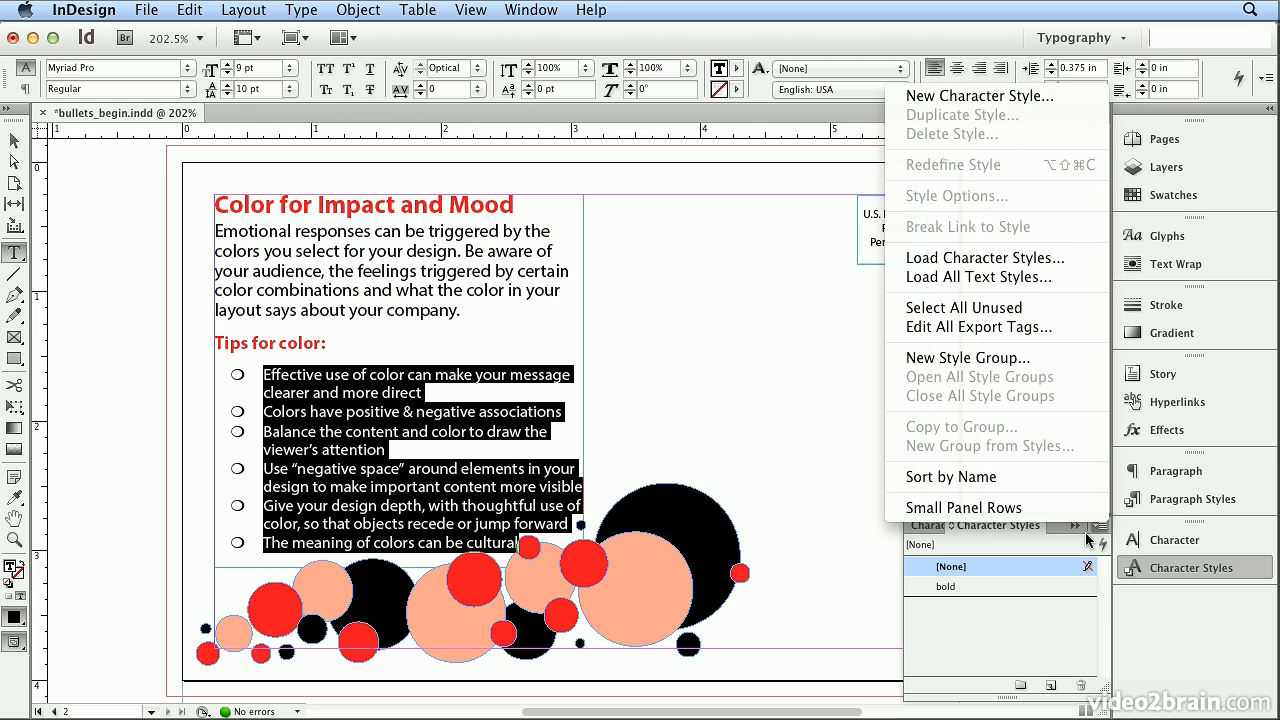
click(998, 97)
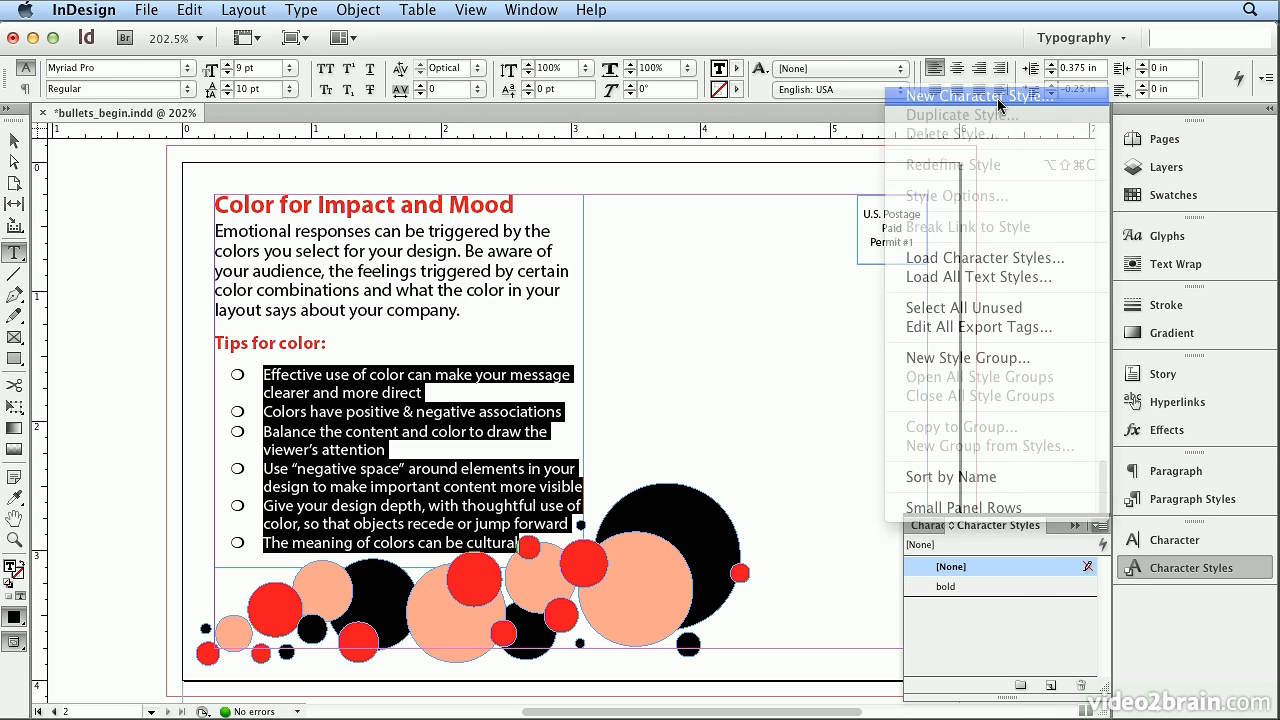
text(bu)
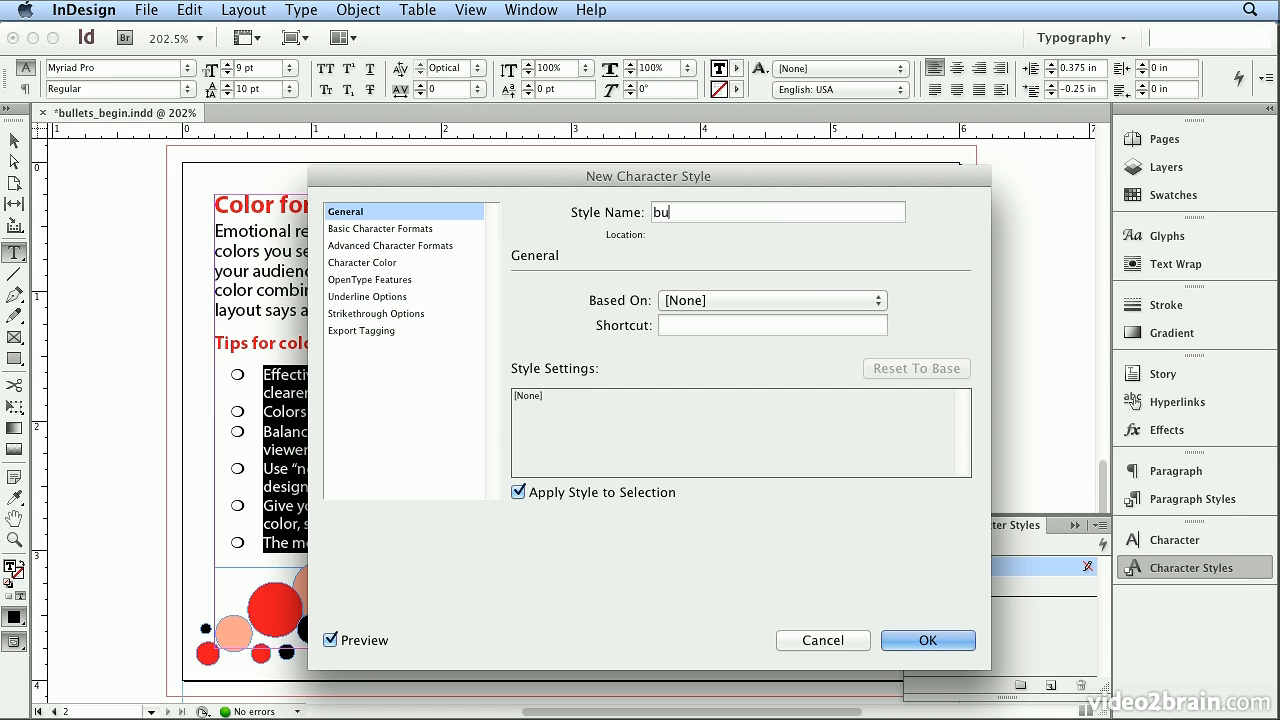
text(llets)
- Give the bullets character style the Zapf Dingbats font at 4 pt, save it, and reset the selected list text to no character style
click(434, 226)
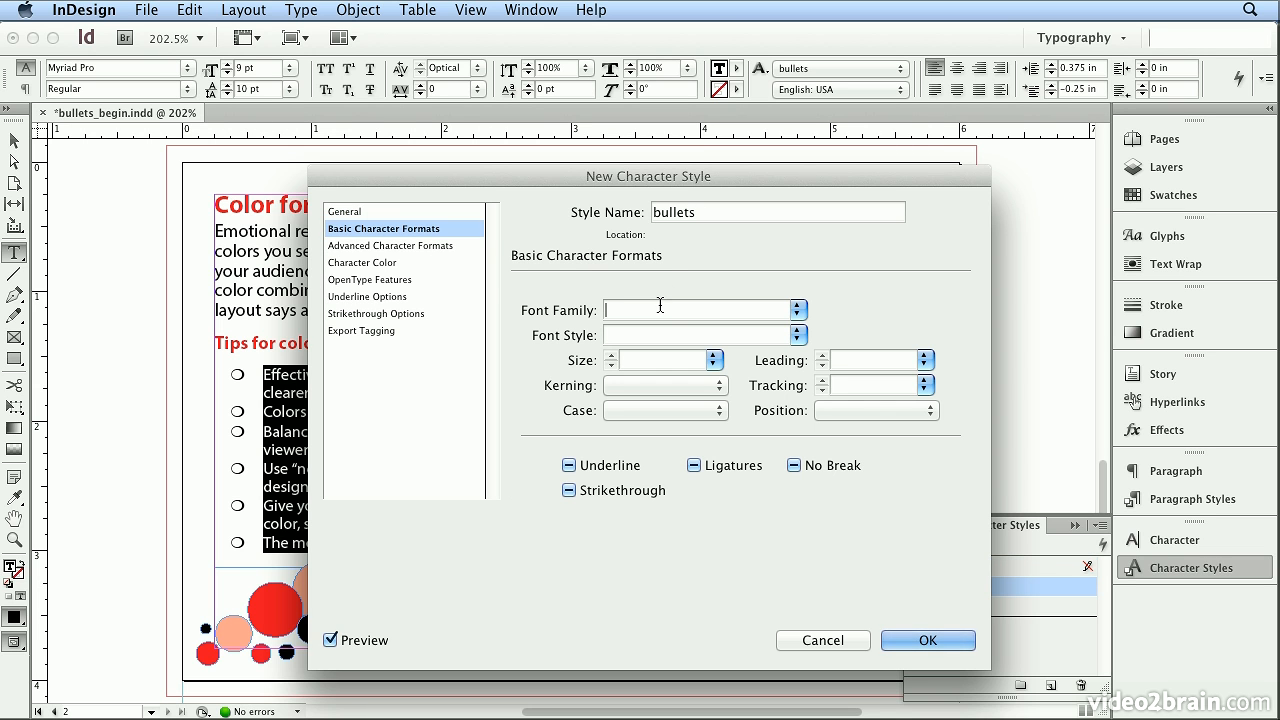
click(659, 310)
text(Zapf Dingbats)
key(Tab)
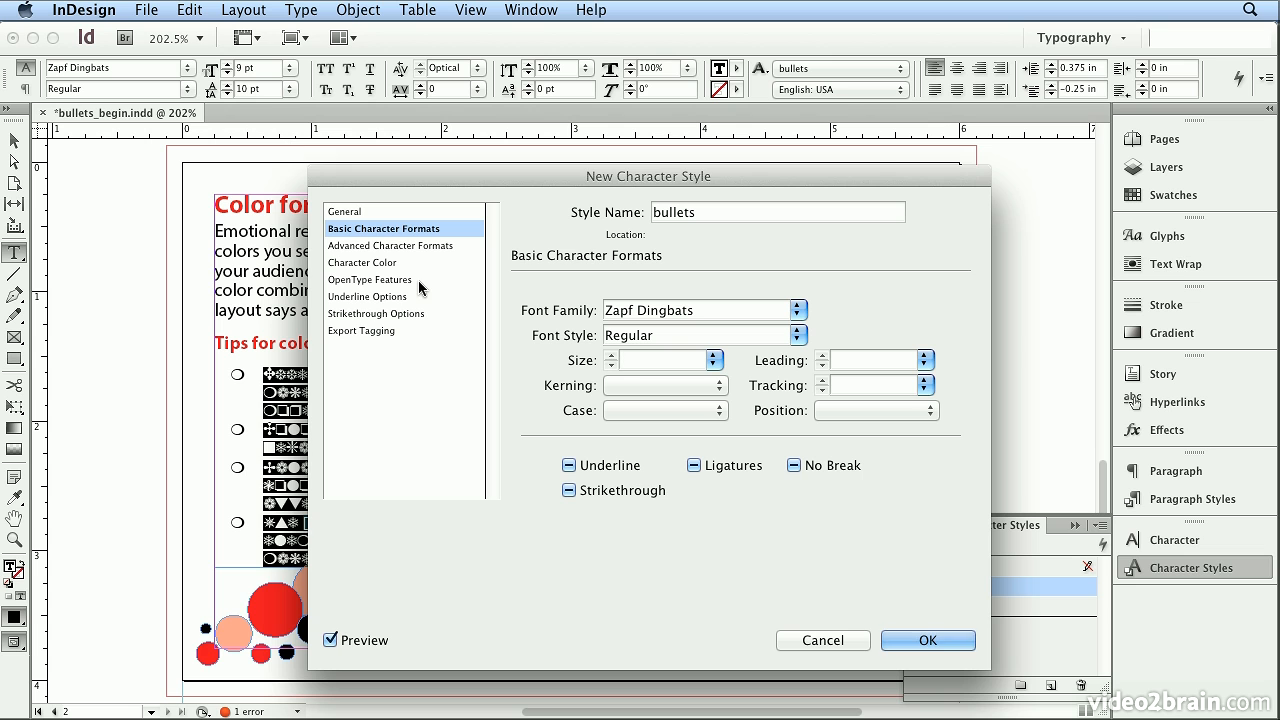
text(4)
key(Tab)
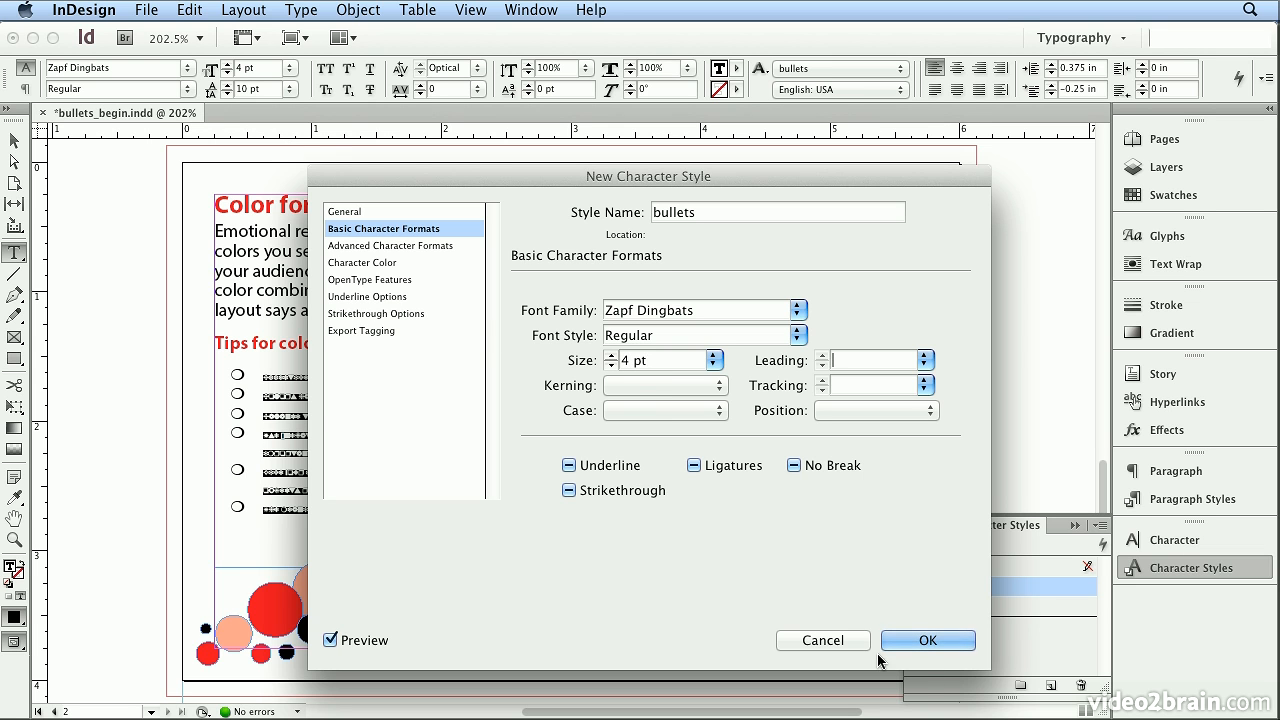
click(914, 640)
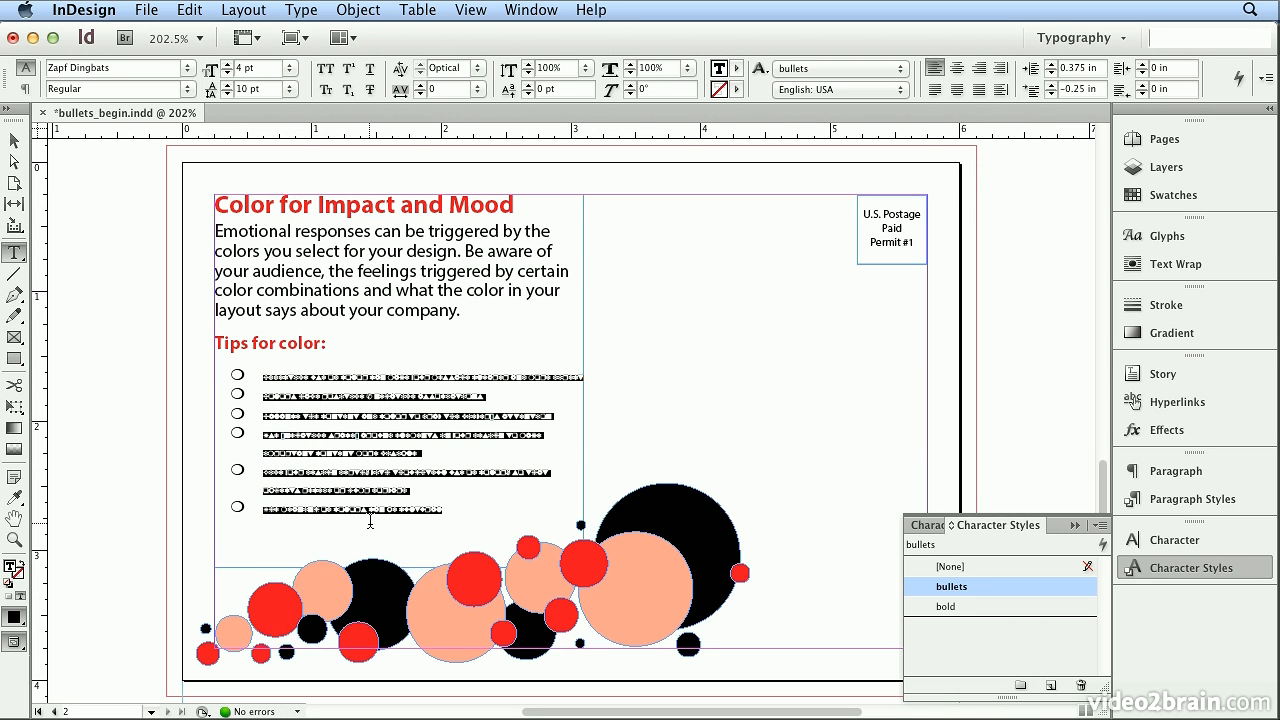
click(958, 567)
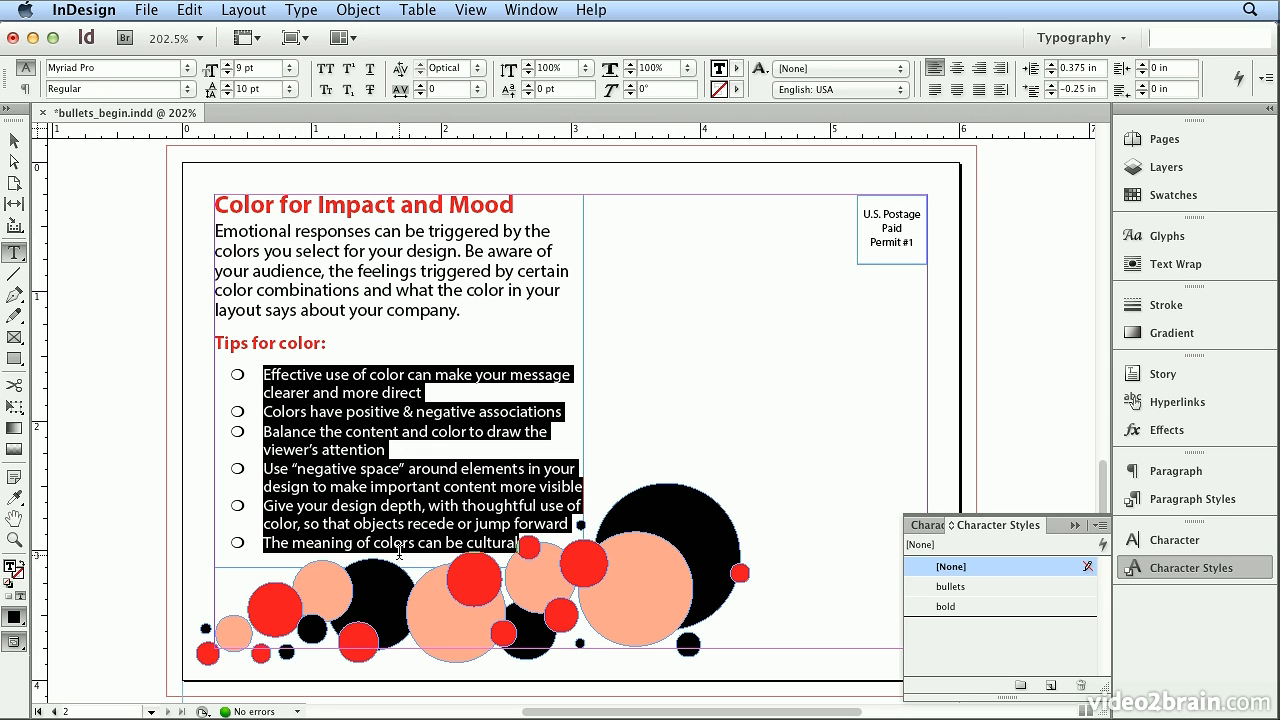
- Assign the bullets character style to the bullet characters in the bullets paragraph style and save it
click(1176, 502)
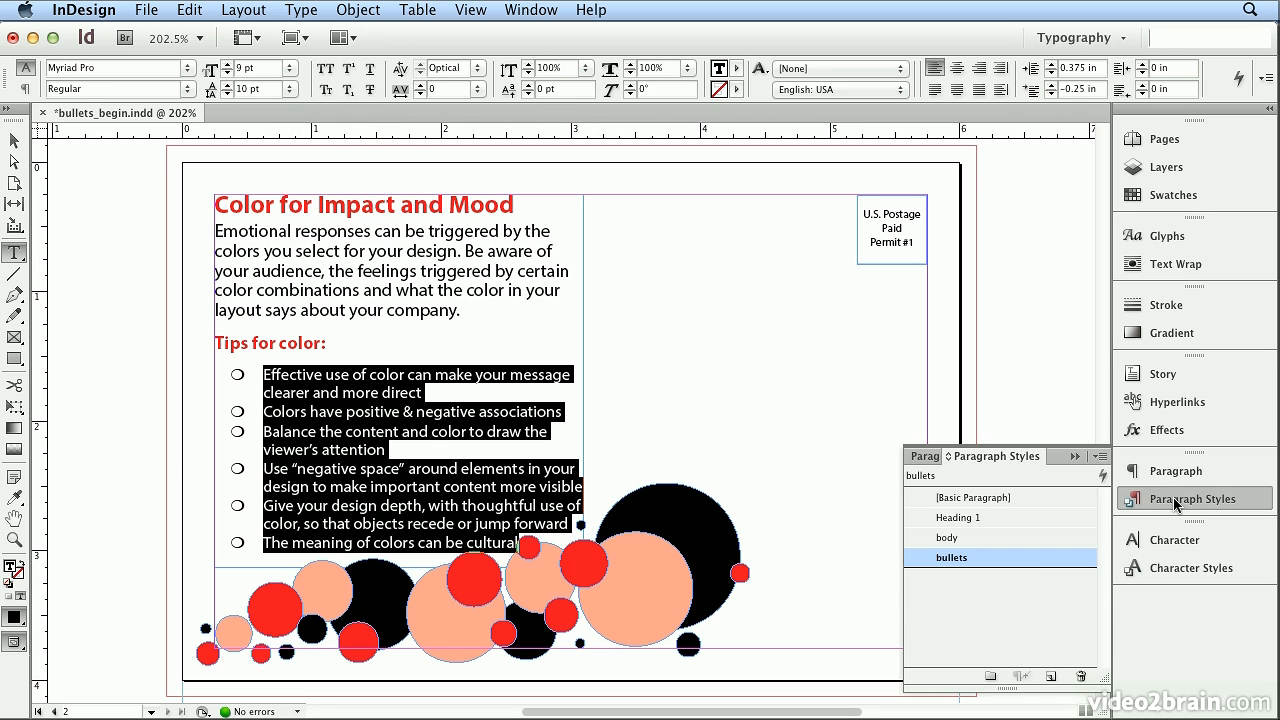
double_click(1031, 557)
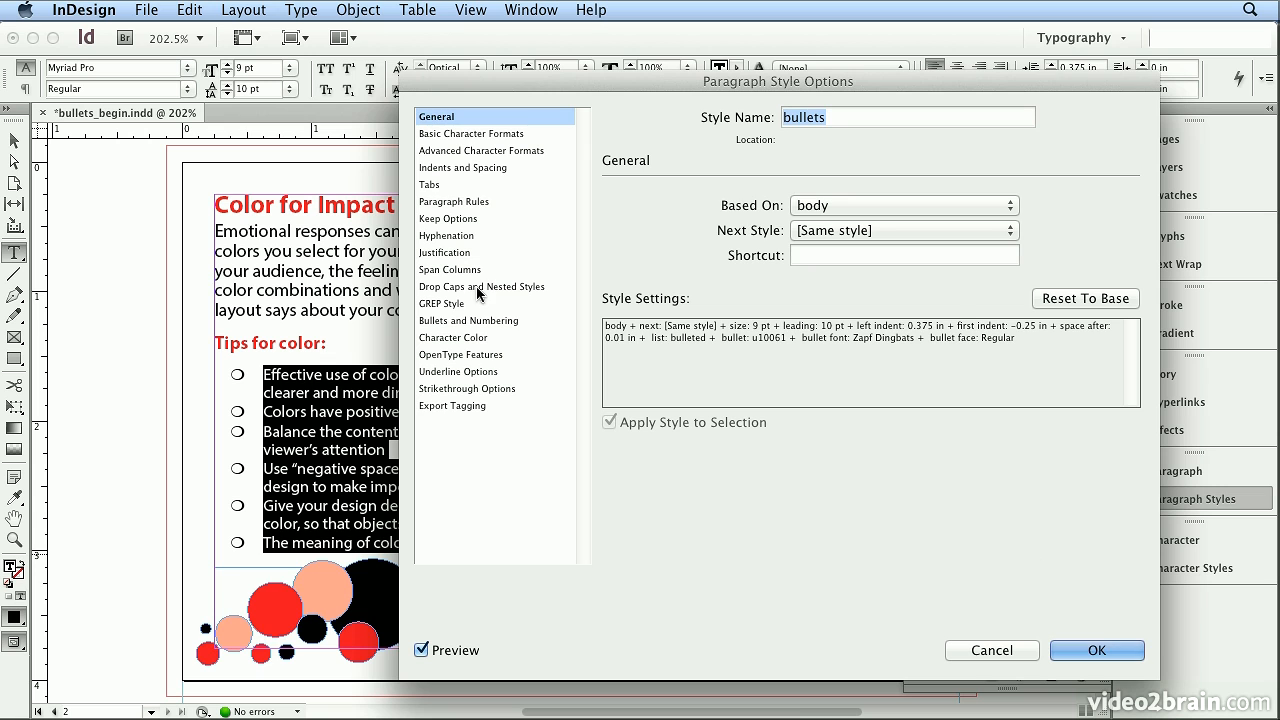
click(468, 320)
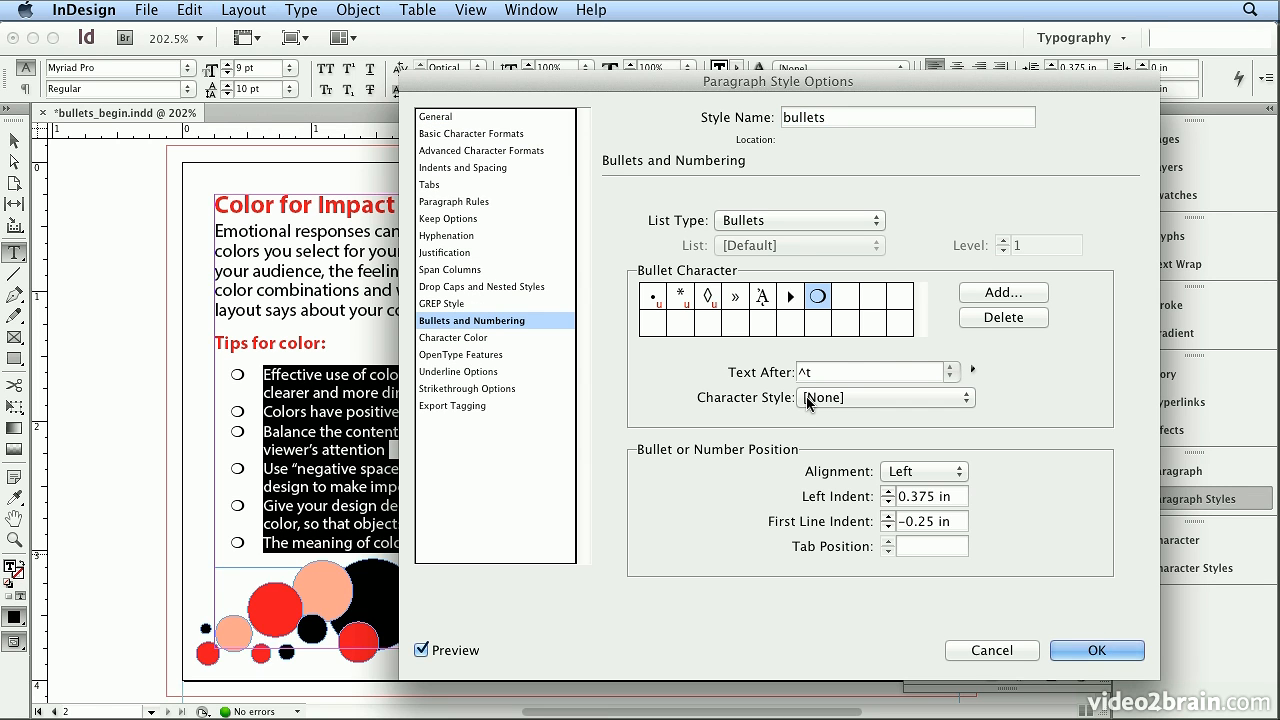
click(808, 399)
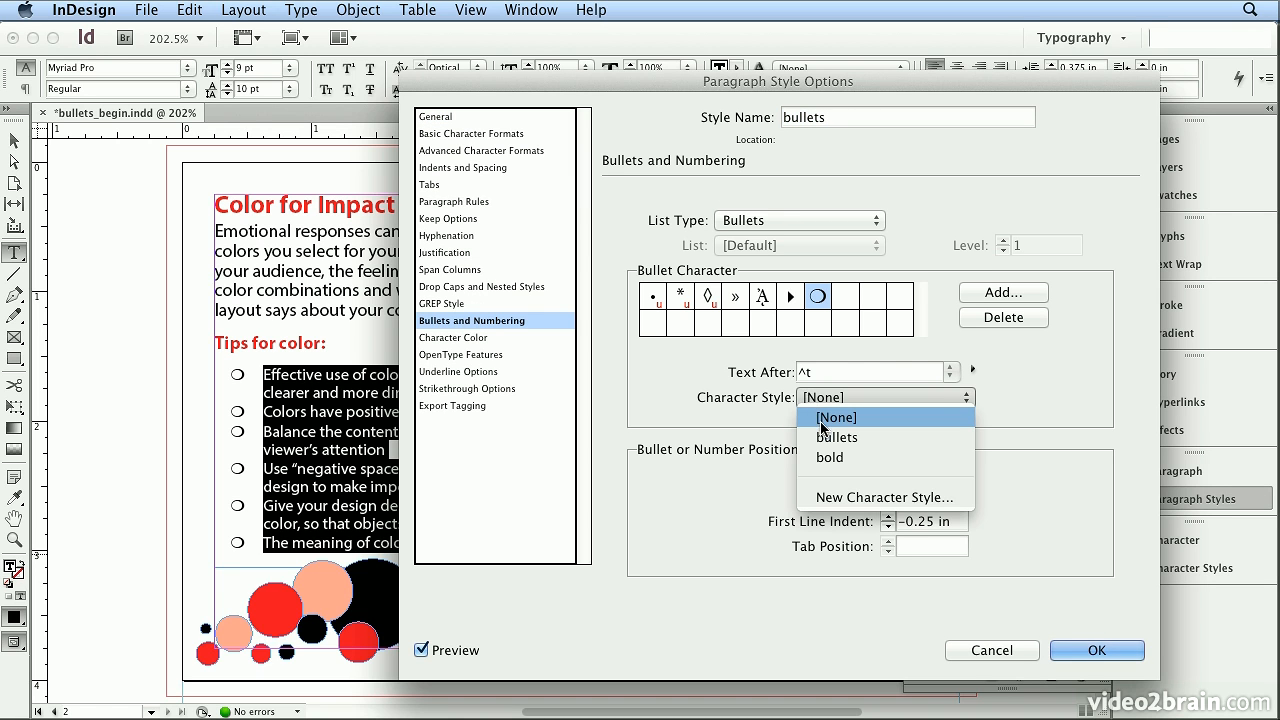
click(822, 438)
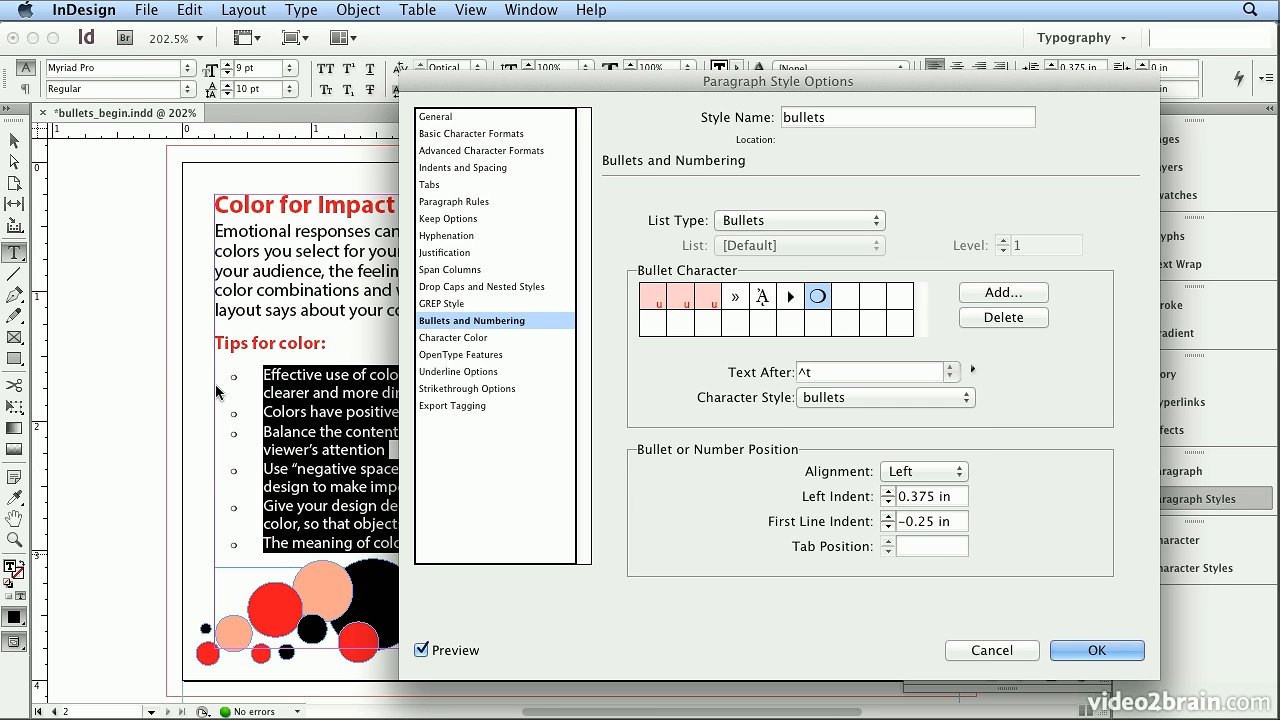
click(1100, 650)
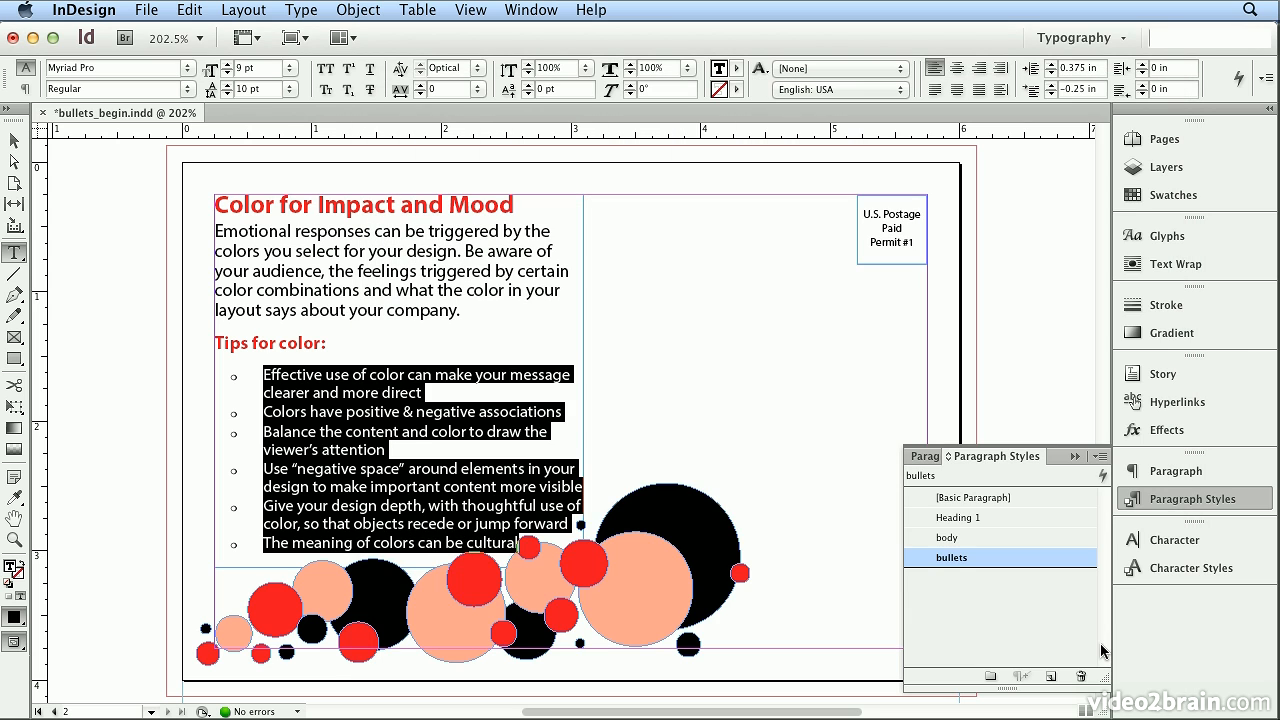
- Deselect the list text and set the bullets character style's size to 5 pt
click(265, 366)
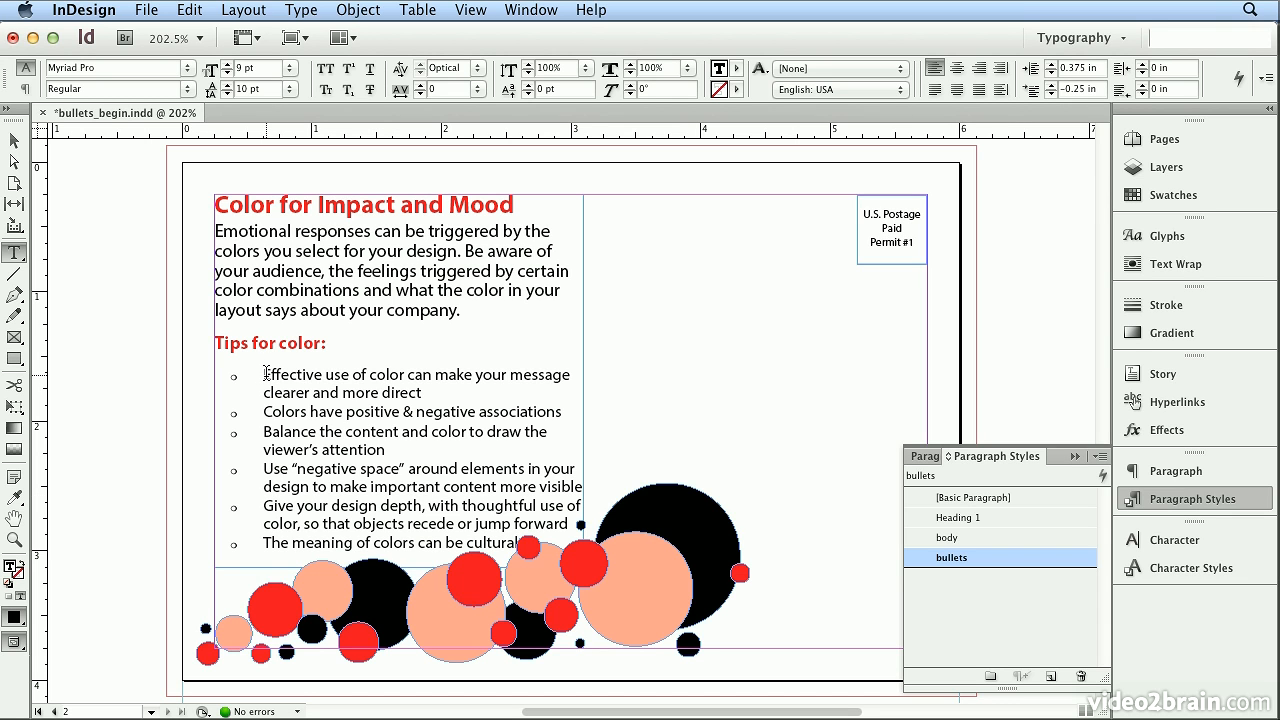
click(1240, 578)
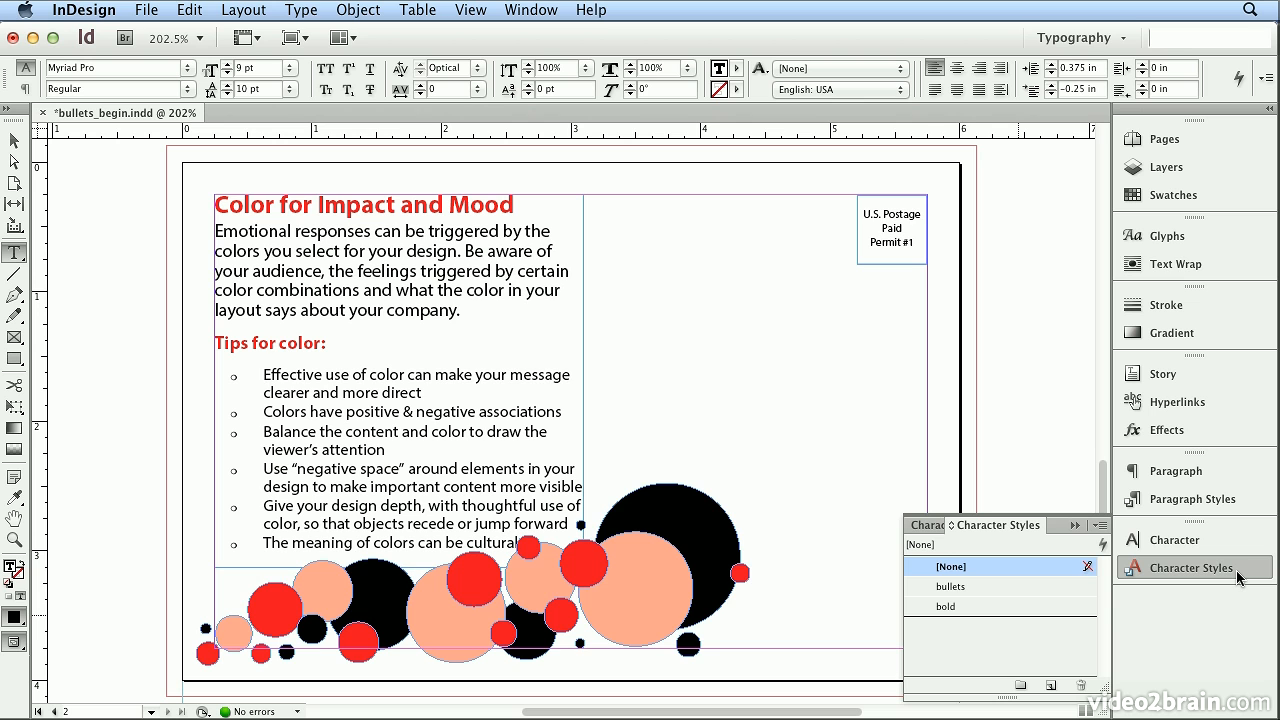
double_click(1026, 588)
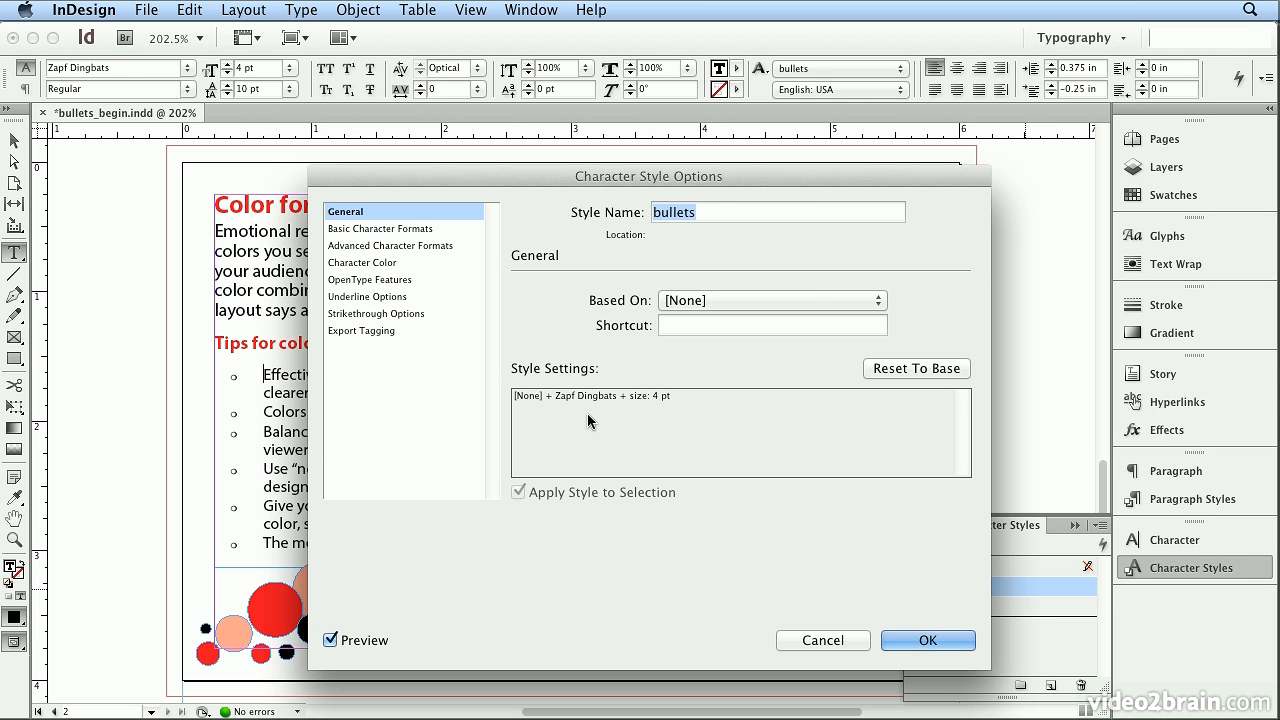
click(402, 229)
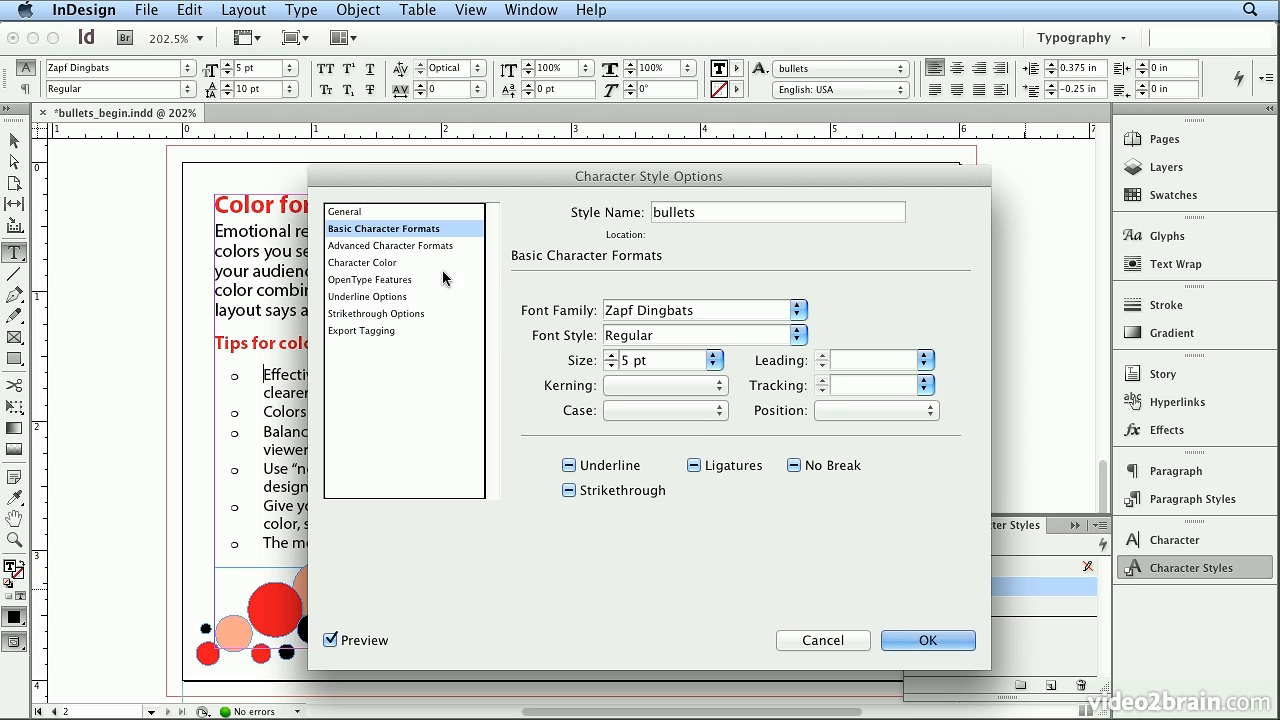
- Set the bullets character style's baseline shift to 1 pt
click(427, 245)
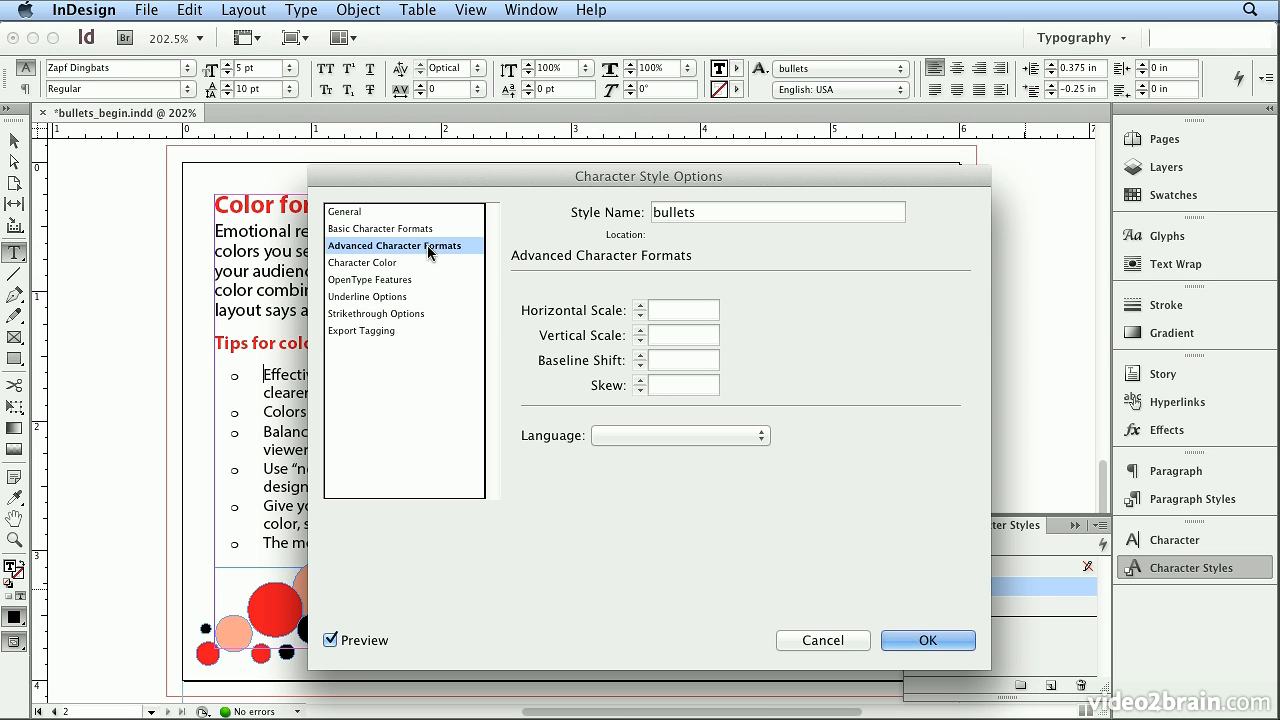
click(659, 357)
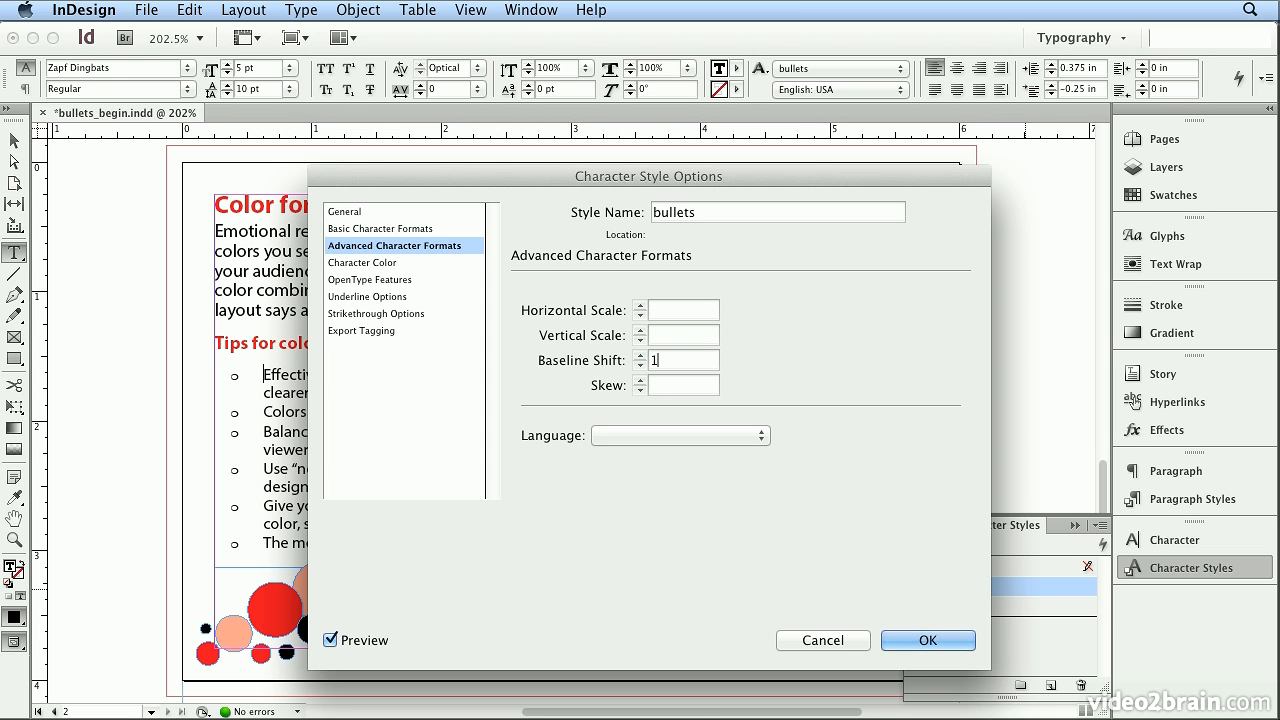
text(1)
key(Tab)
click(640, 355)
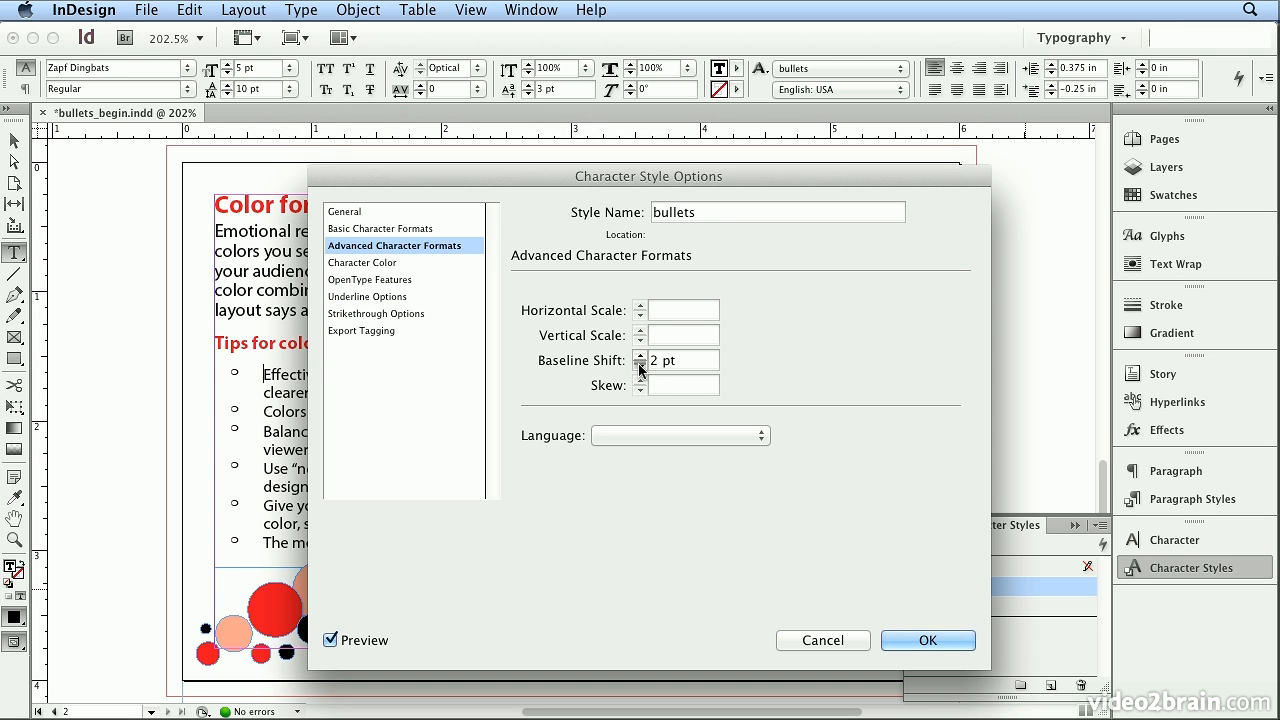
click(640, 366)
- Try a horizontal scale of 70%, set it to 80%, and save the bullets character style
click(686, 312)
text(70)
key(Tab)
text(8)
key(Tab)
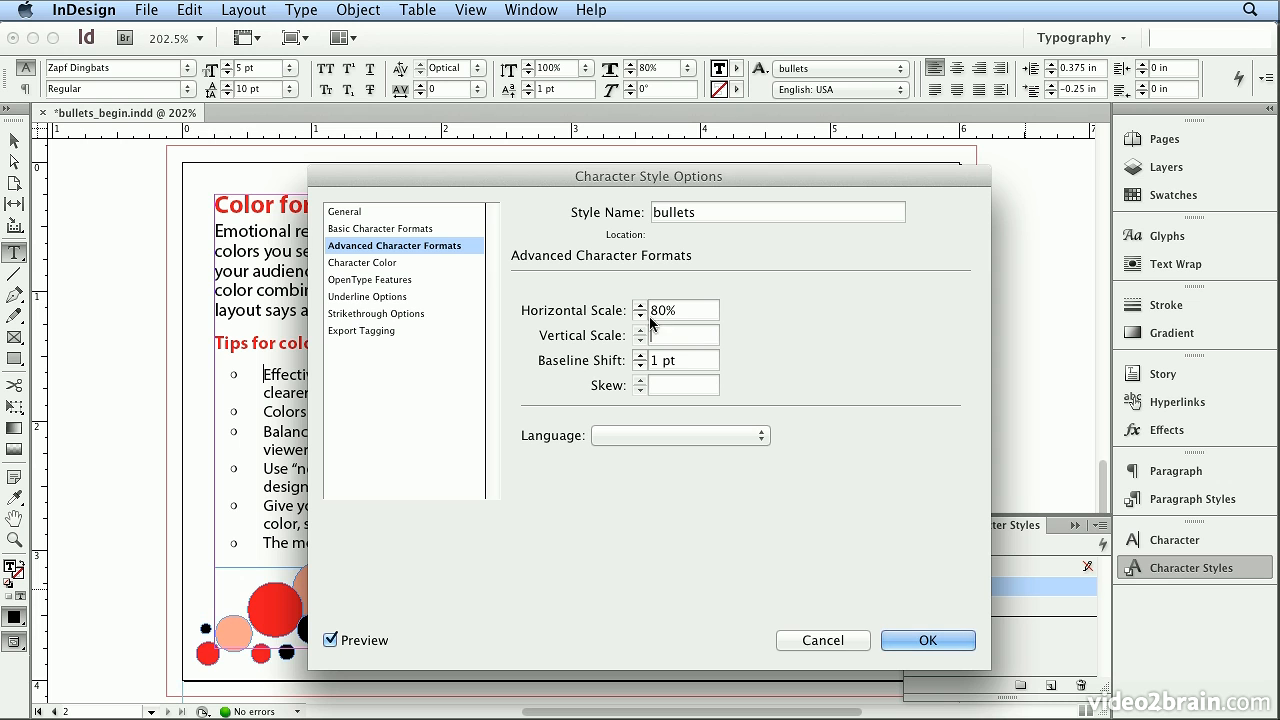
click(912, 641)
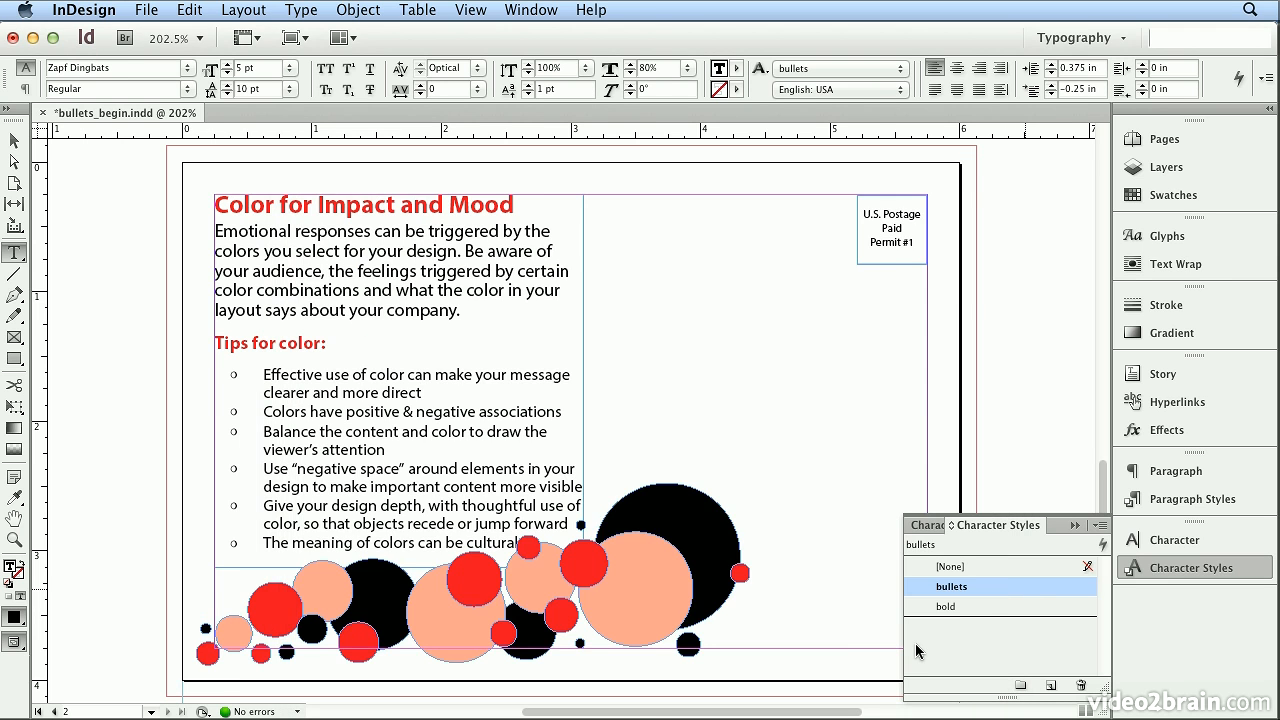
- Change the bullets character style's horizontal scale to 90% and save the style
key(super+equal)
key(super+equal)
key(super+equal)
key(super+equal)
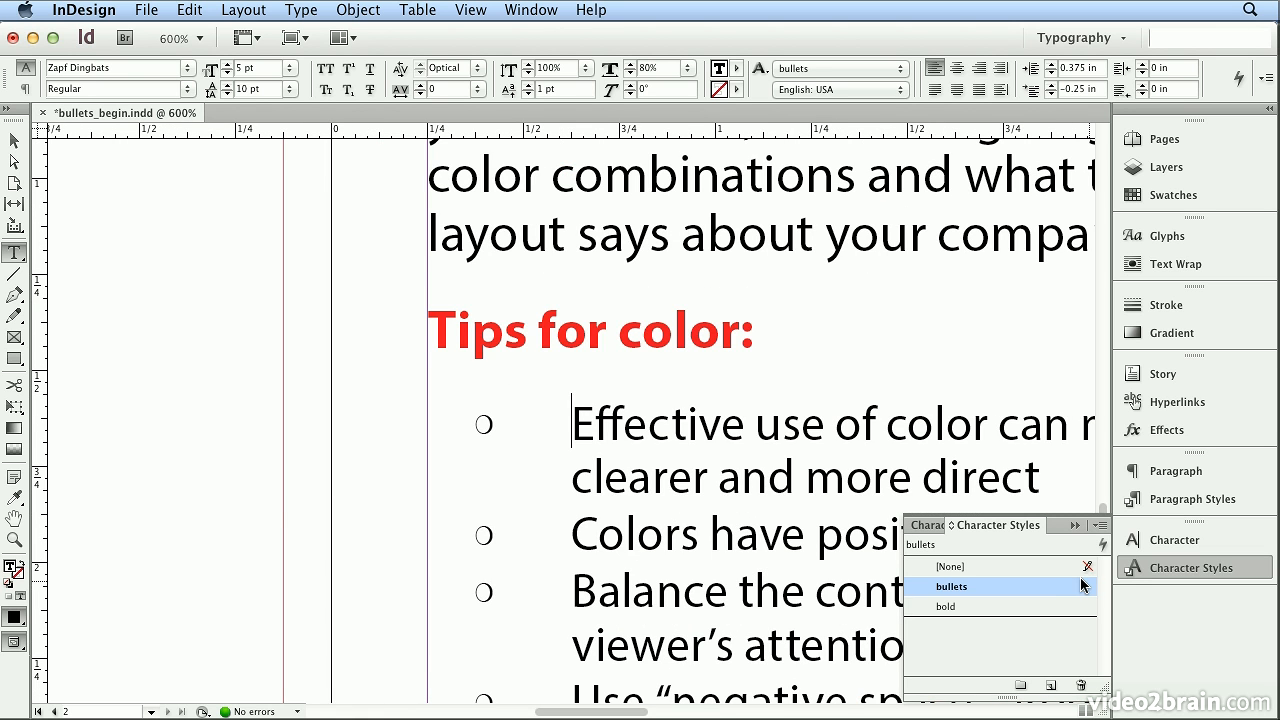
double_click(1068, 586)
drag(506, 170, 823, 178)
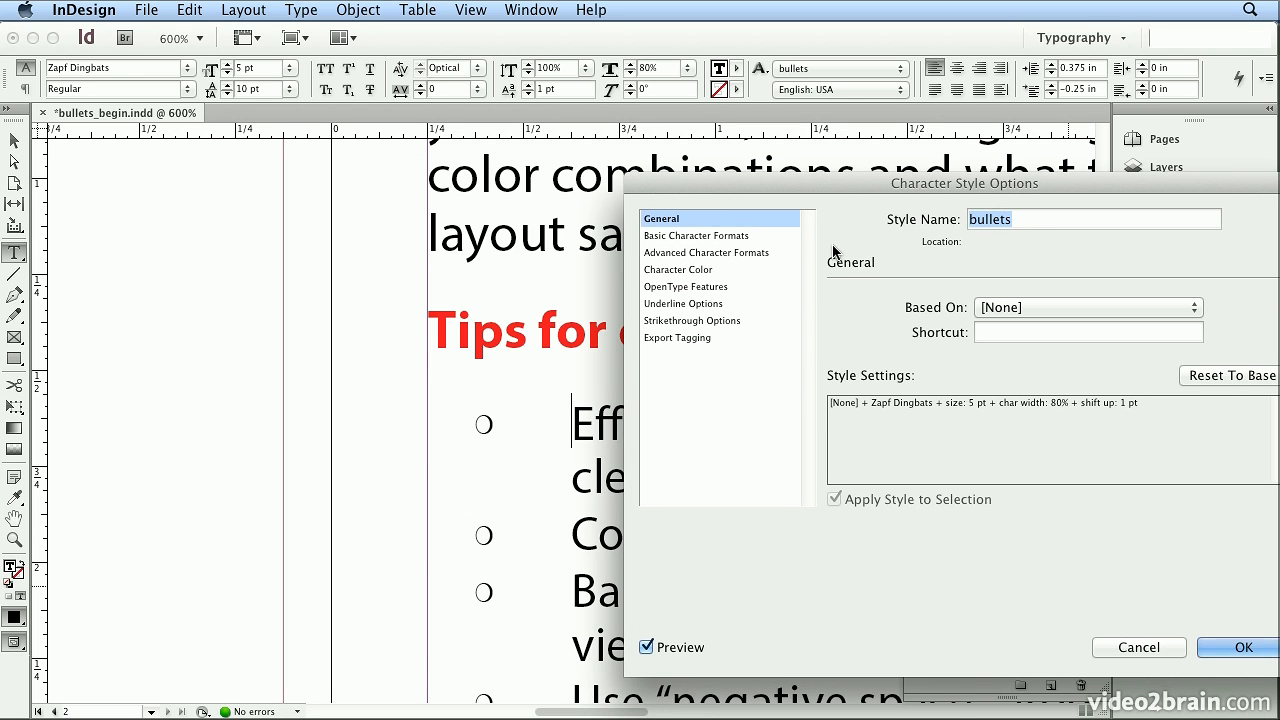
click(716, 250)
drag(964, 317, 975, 317)
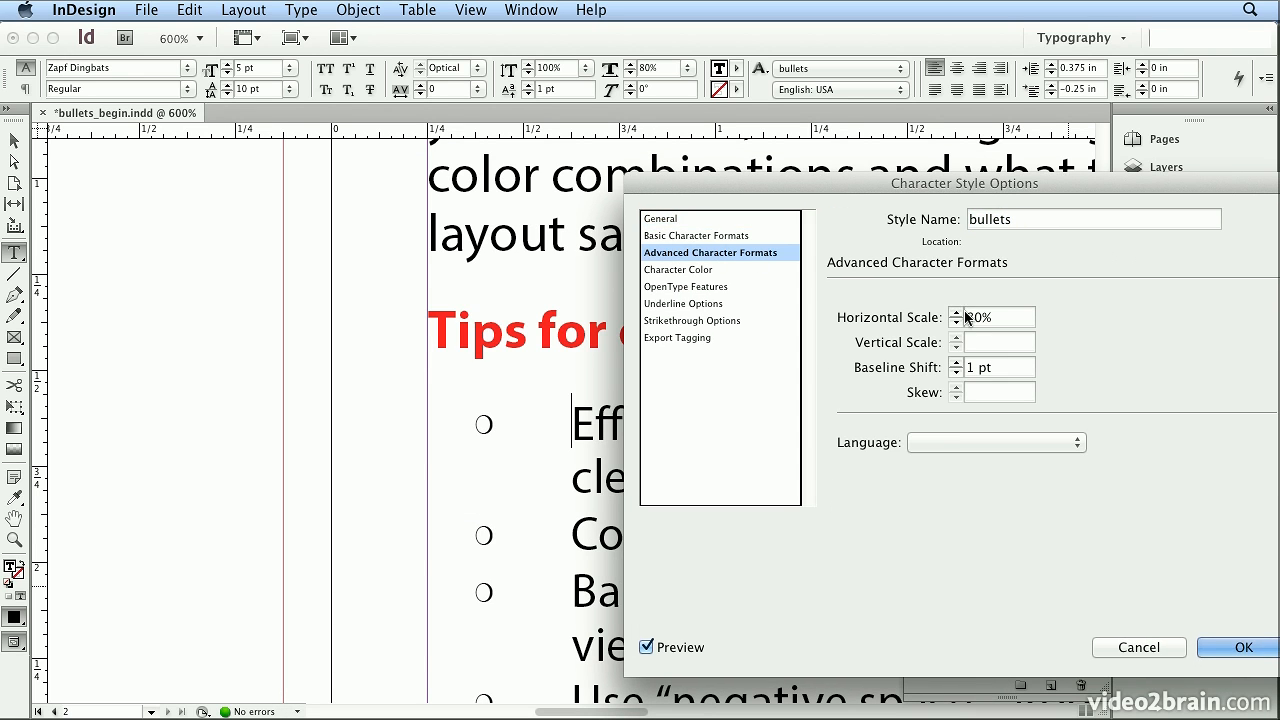
text(9)
key(Tab)
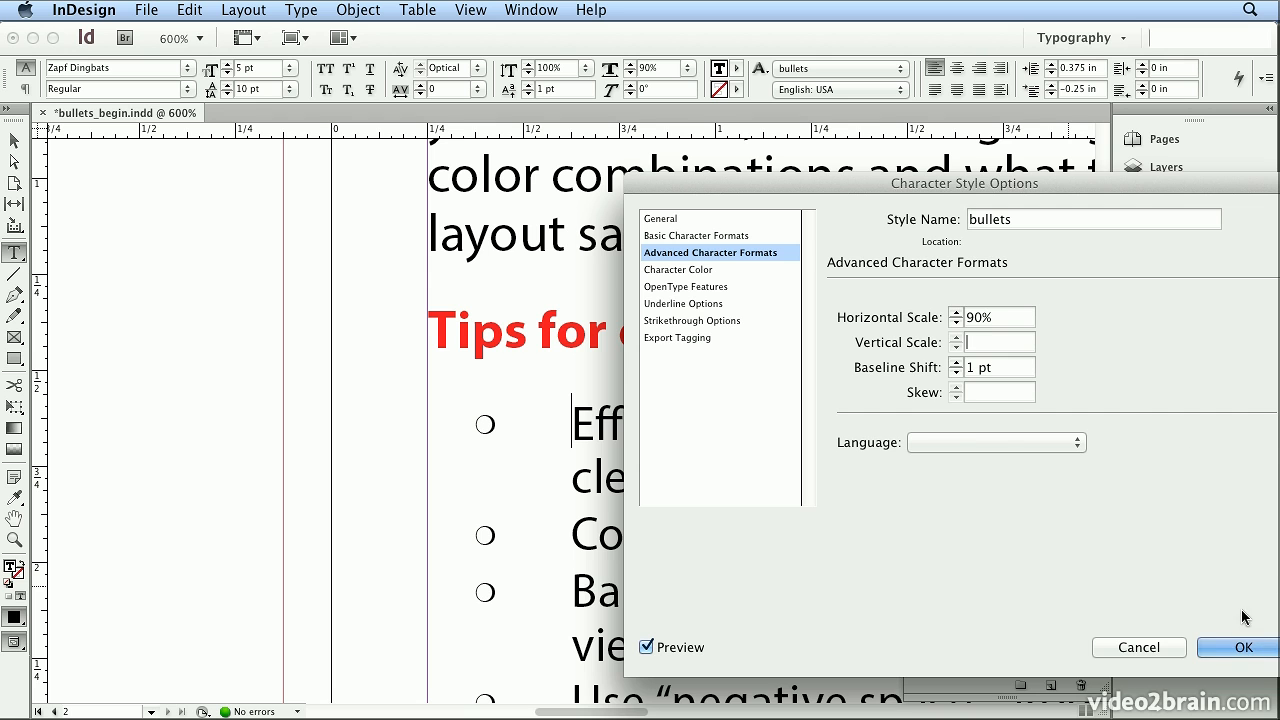
click(1241, 647)
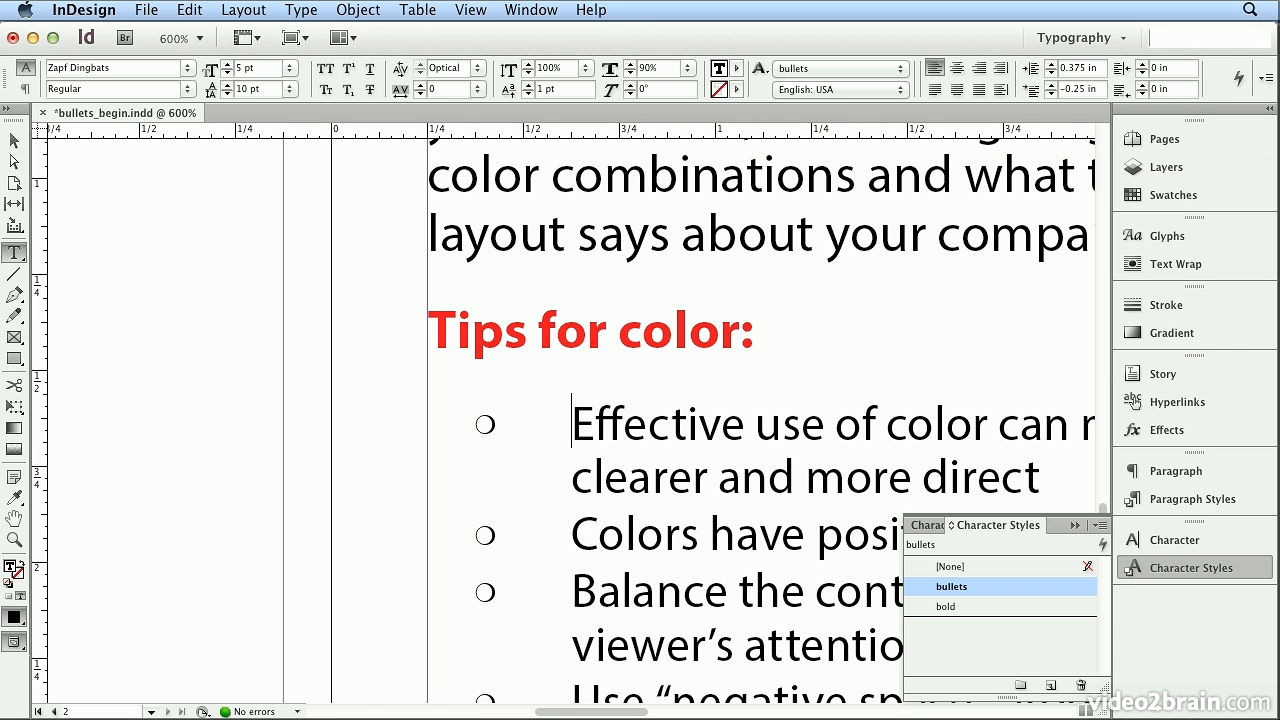
- Go to page 1 and draw a text frame about 0.35 in square at the upper-left corner of the page margins
click(470, 9)
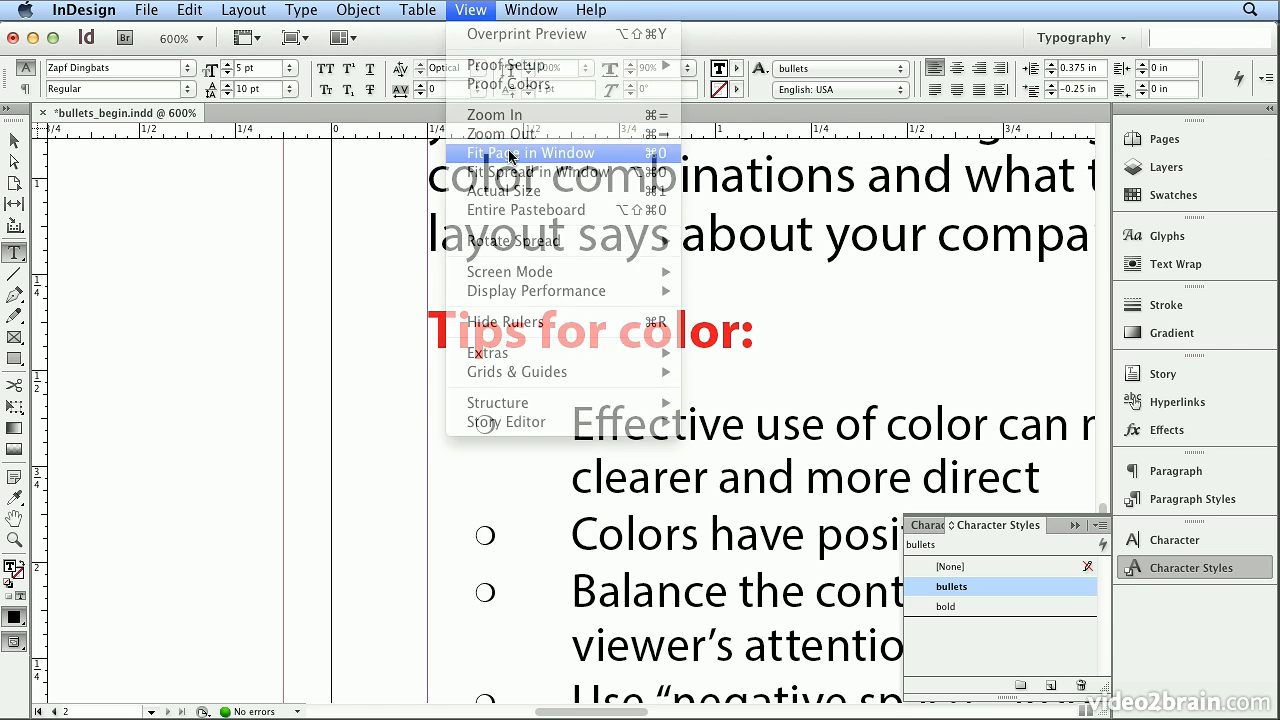
click(511, 154)
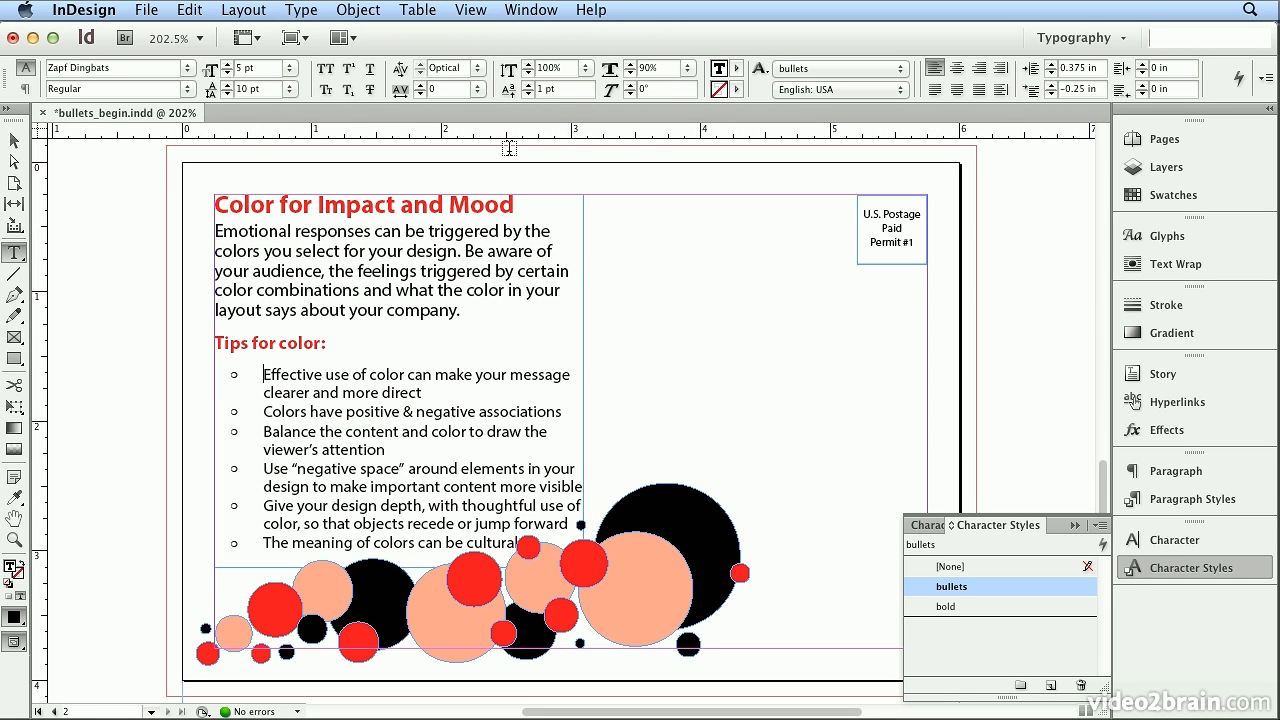
click(1150, 139)
double_click(930, 230)
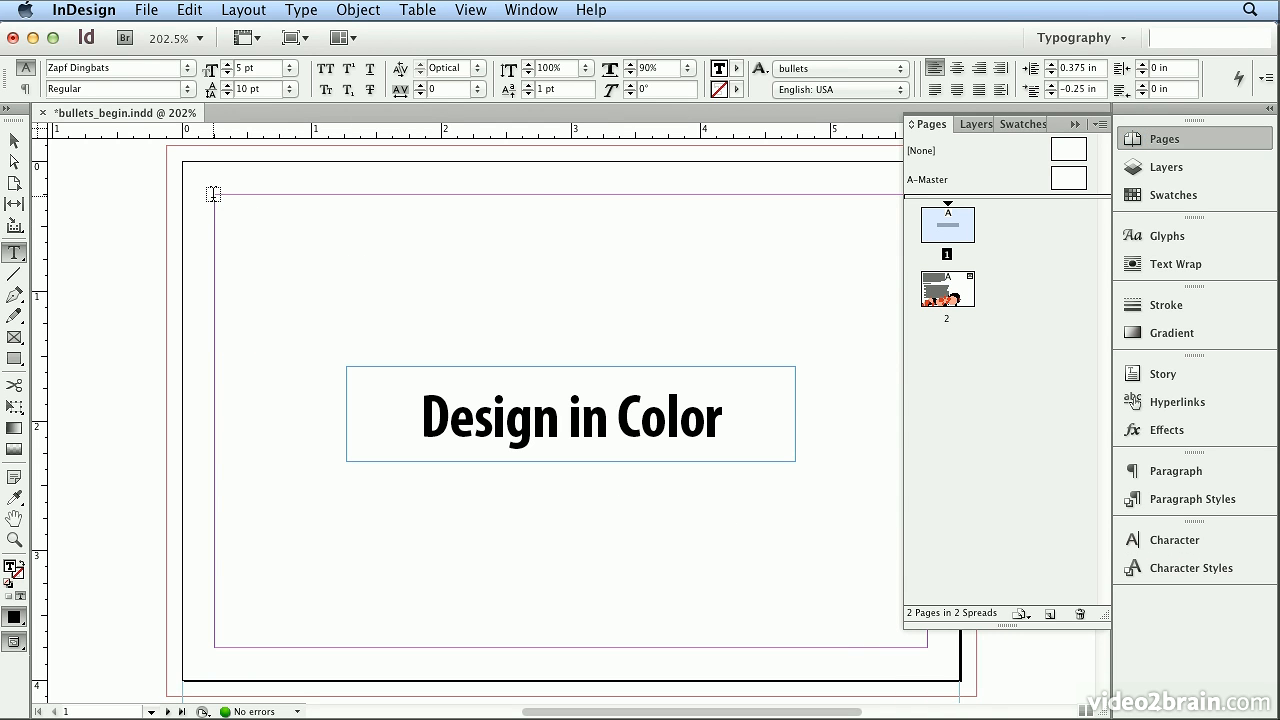
drag(214, 194, 262, 238)
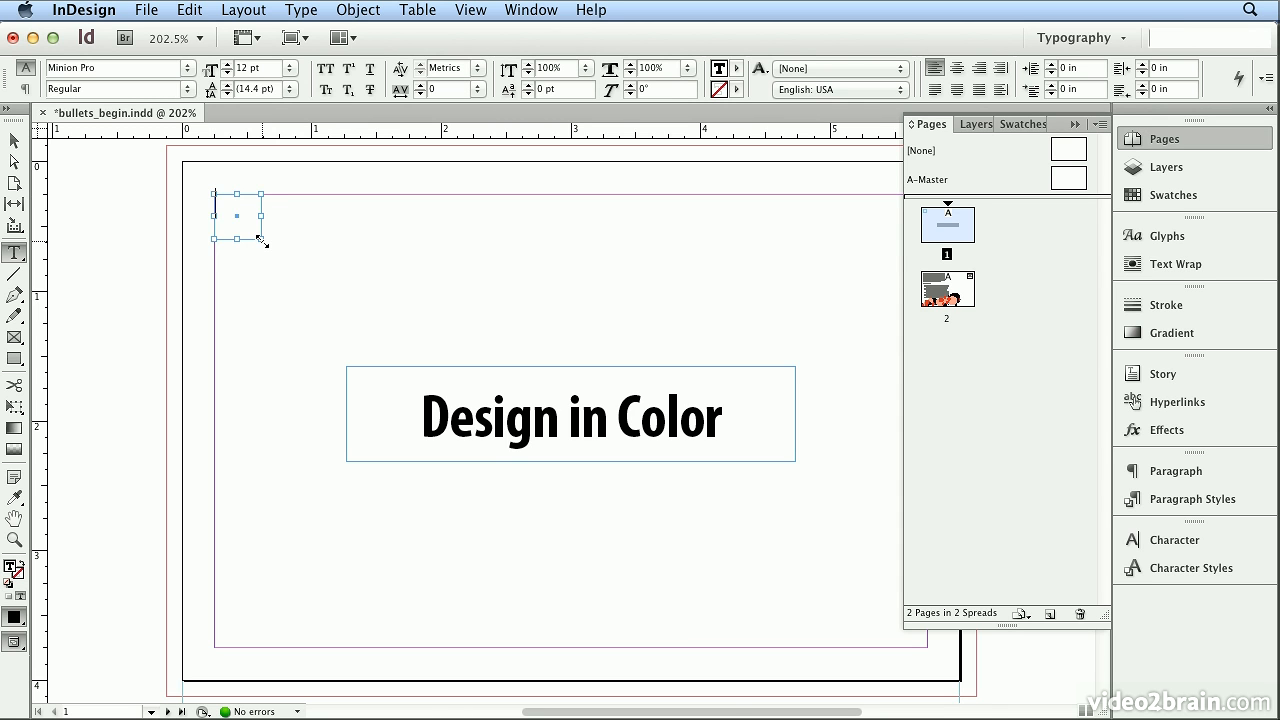
- Display a taller glyph list for the new text frame and set its font to Webdings
key(super+equal)
key(super+equal)
key(super+equal)
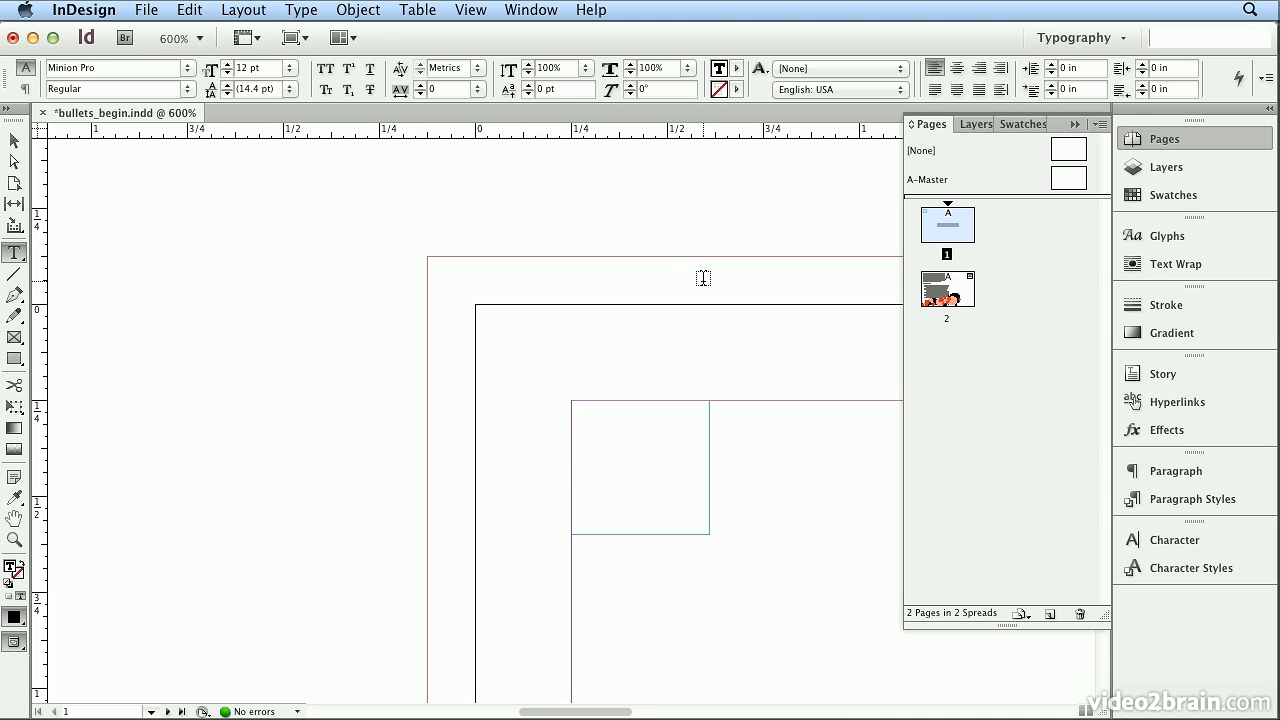
click(1131, 238)
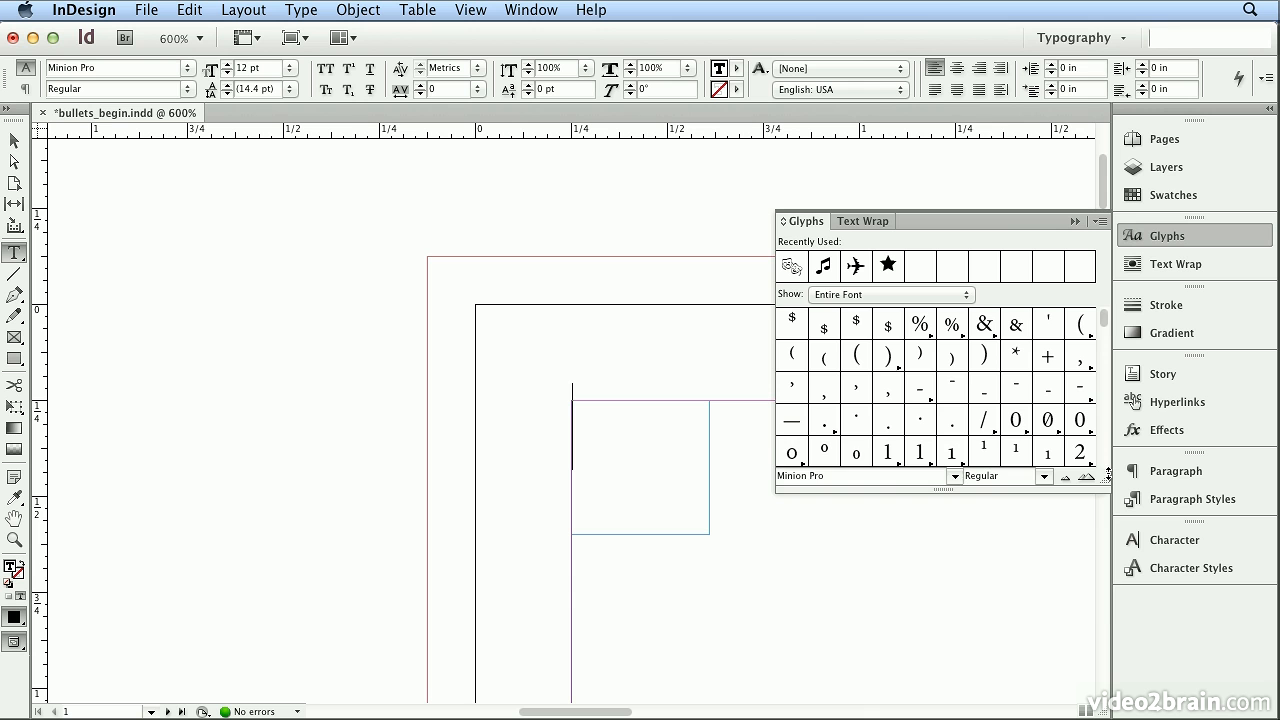
drag(1105, 481, 1086, 616)
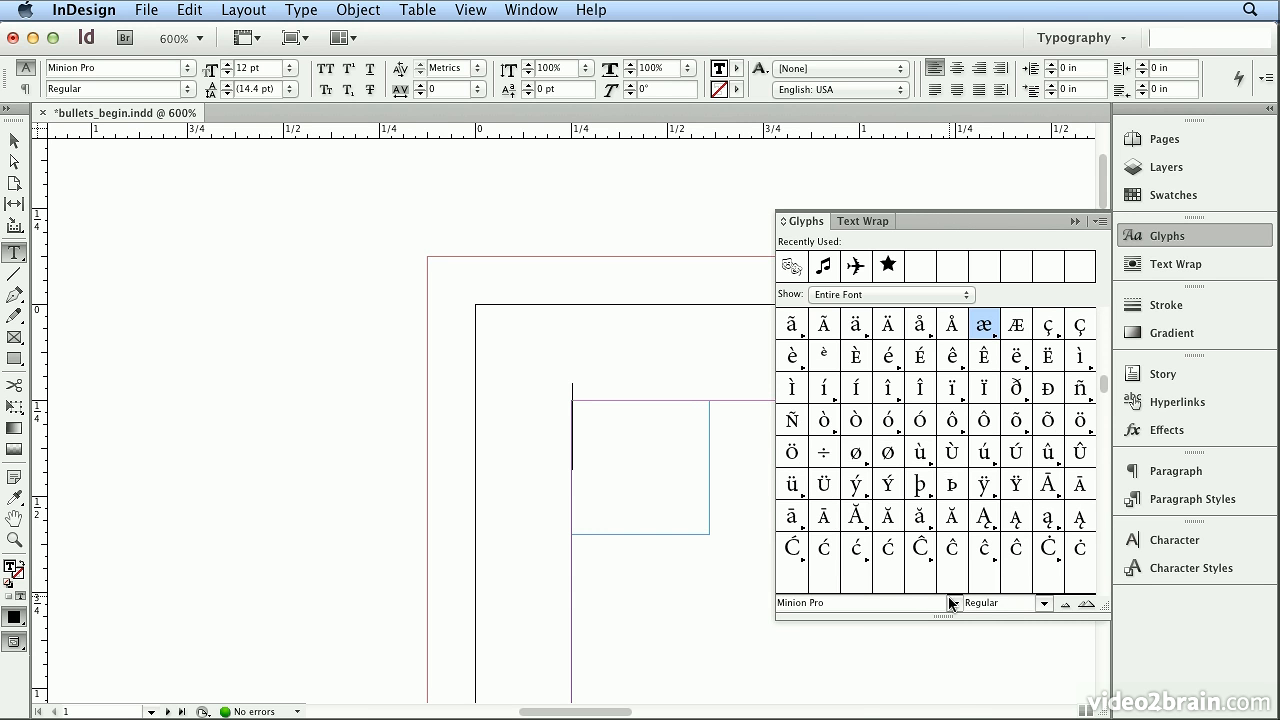
click(951, 604)
mouse_move(925, 702)
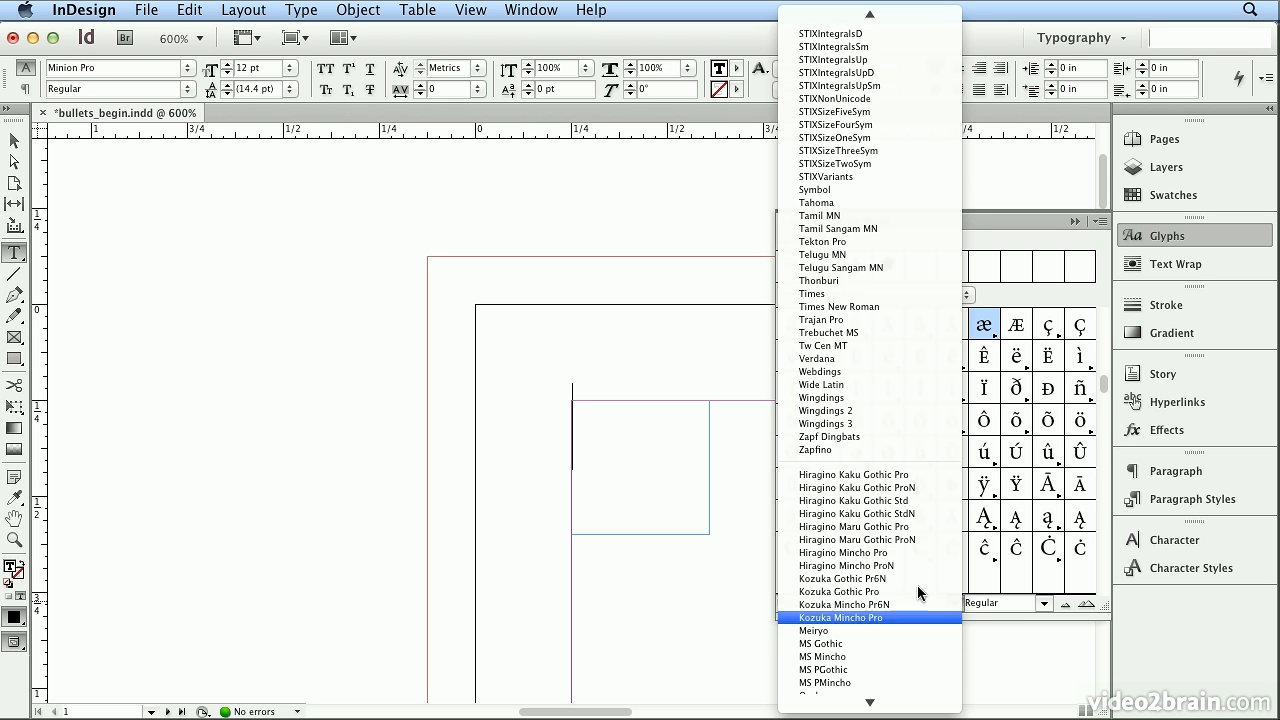
click(896, 372)
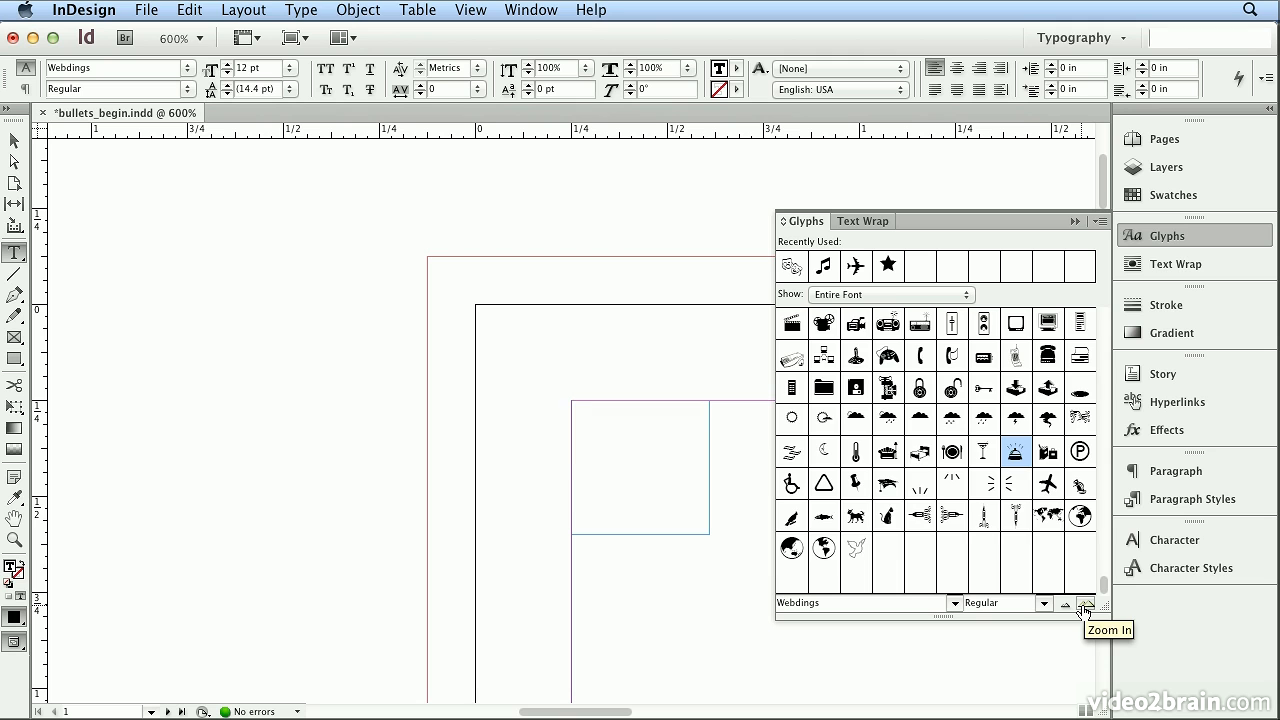
- Enlarge the glyph previews and insert the Webdings clapperboard glyph into the text frame
click(1085, 607)
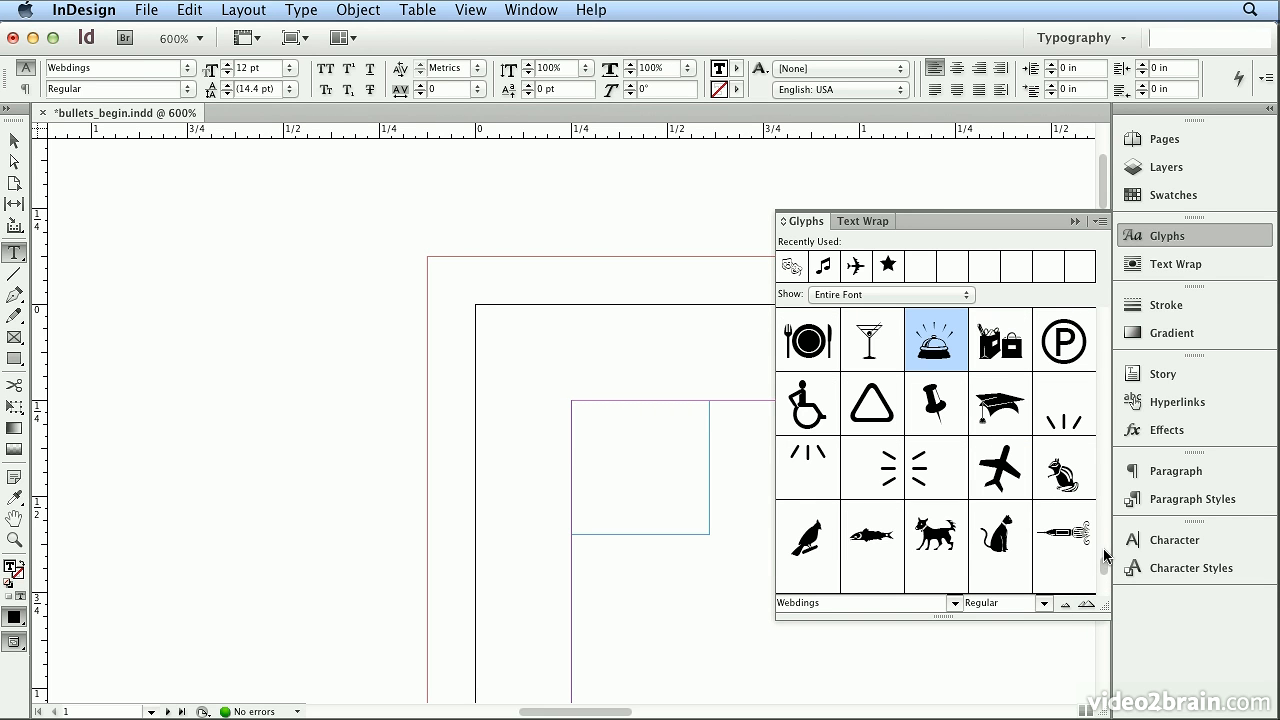
scroll(1103, 545, up, 3)
scroll(1101, 474, up, 2)
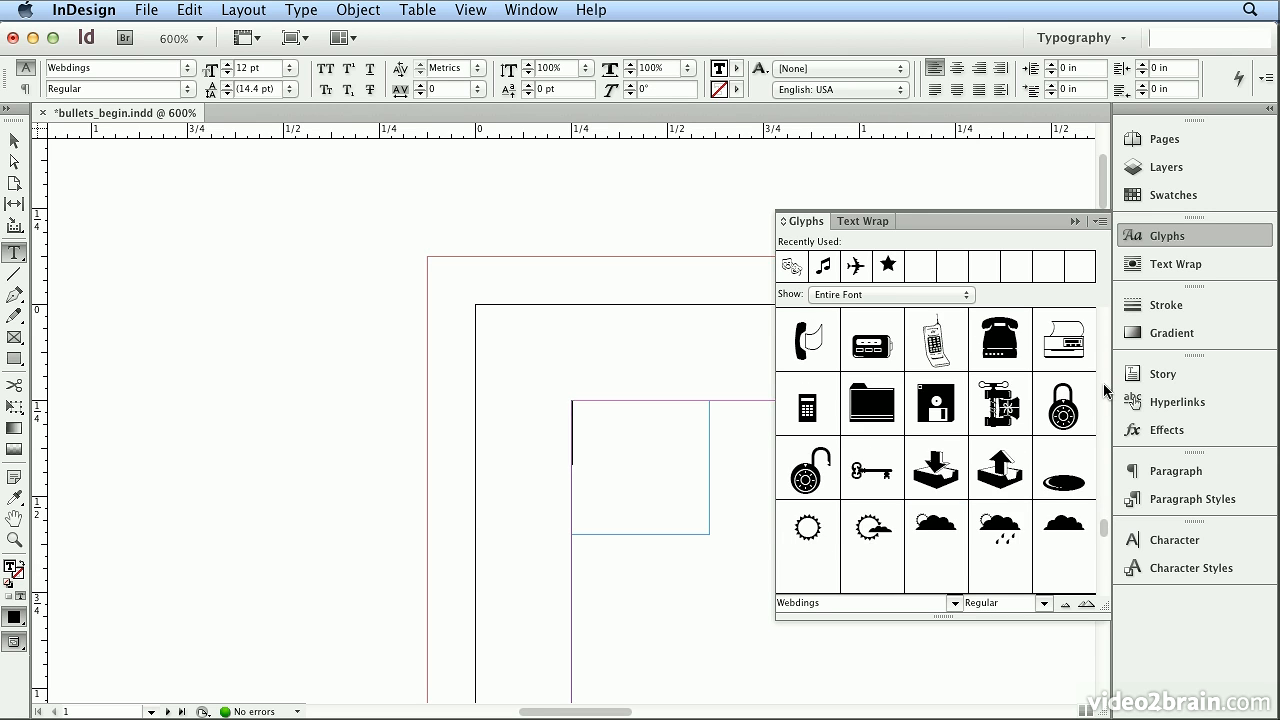
scroll(1103, 385, up, 2)
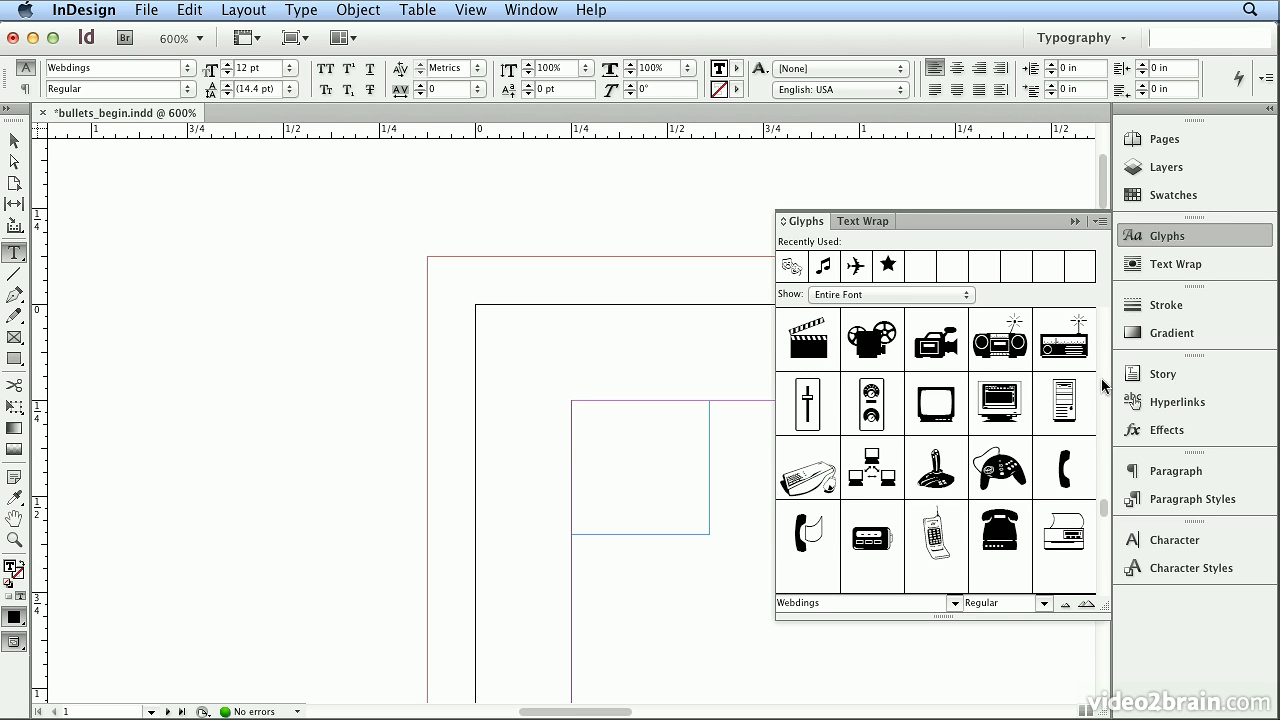
double_click(808, 340)
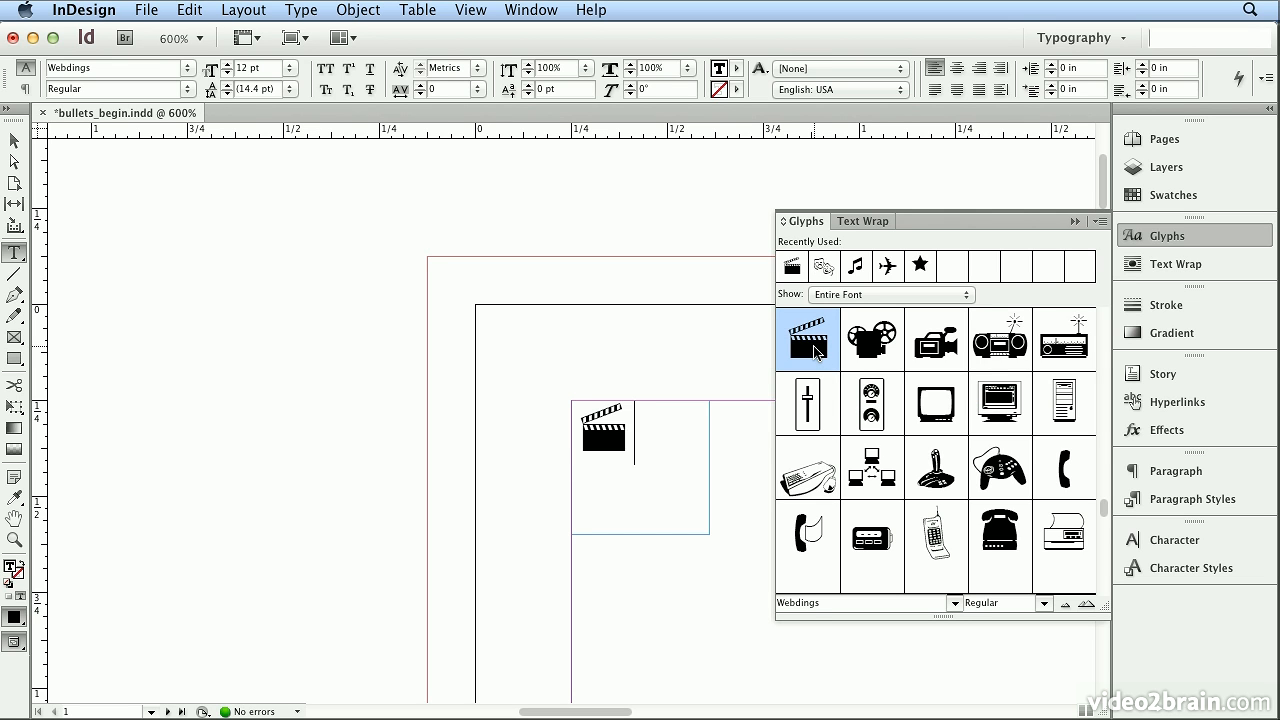
- Set the glyph font to Minion Pro and look through its symbols, figures and alternate letterforms
click(790, 602)
text(Minion Pro)
key(Return)
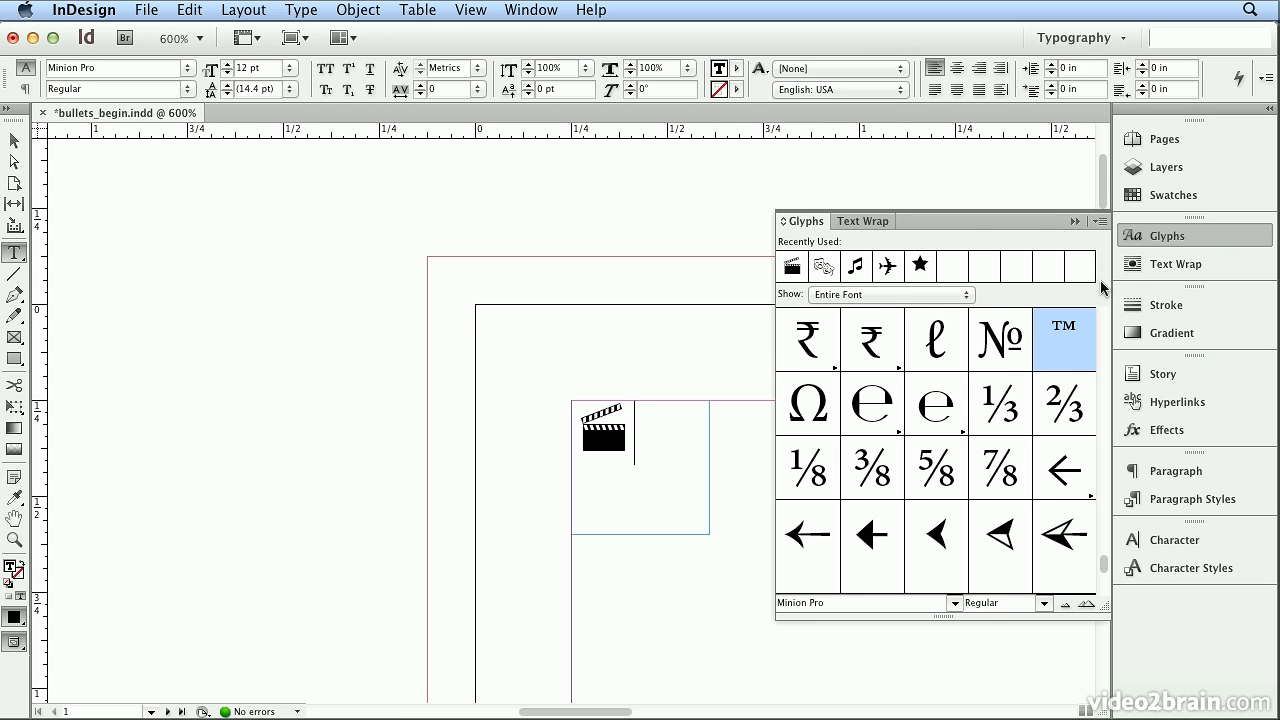
scroll(1103, 590, down, 3)
drag(1104, 558, 1105, 465)
click(1105, 396)
click(1105, 396)
click(1105, 396)
click(1105, 396)
click(1105, 396)
drag(1109, 454, 1107, 205)
click(1106, 563)
click(1106, 563)
click(1107, 566)
click(1107, 566)
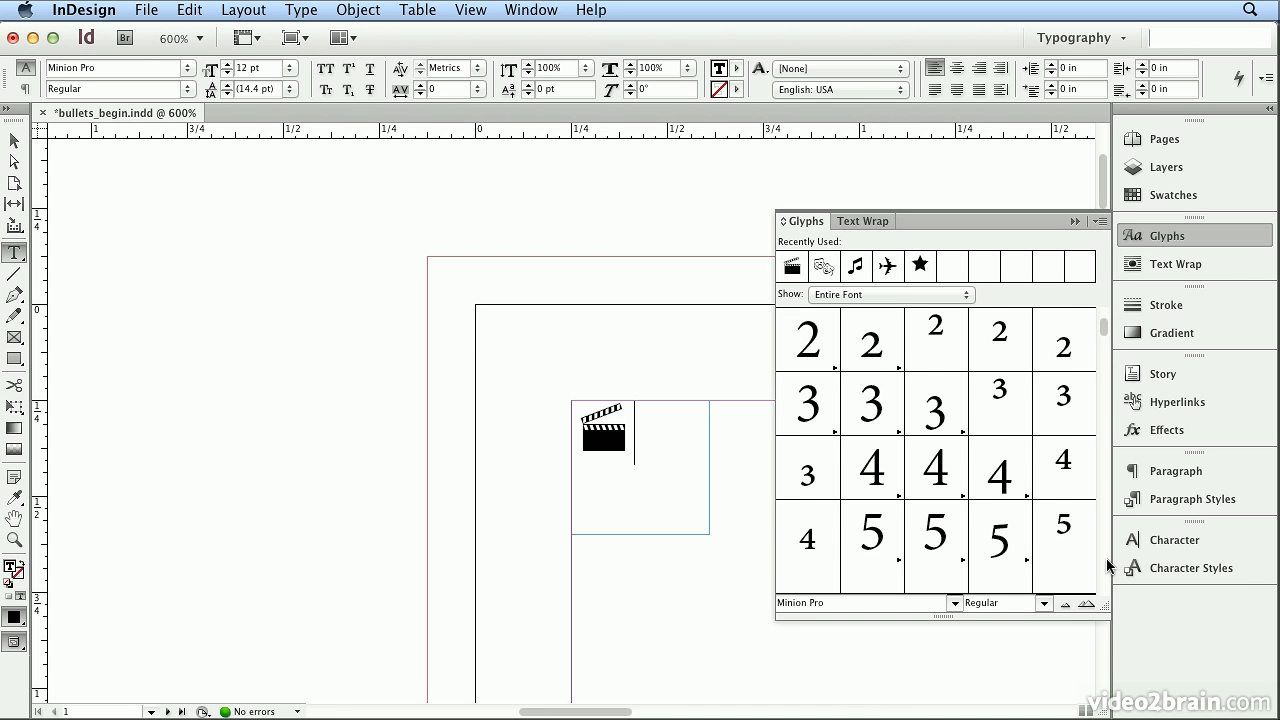
click(1107, 566)
click(1107, 566)
click(1107, 566)
scroll(1107, 566, down, 10)
scroll(1107, 566, down, 9)
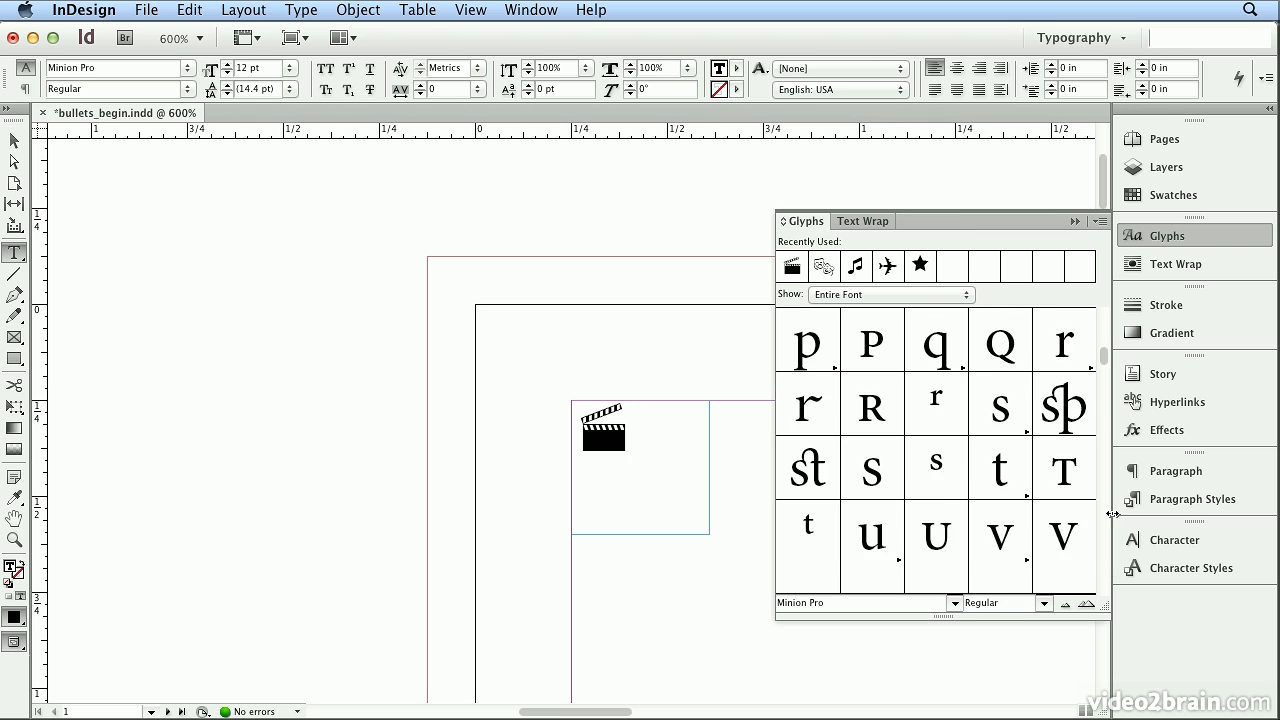
- Insert the Minion Pro superscript o glyph after the clapperboard and delete it again
scroll(1104, 340, up, 2)
click(1062, 467)
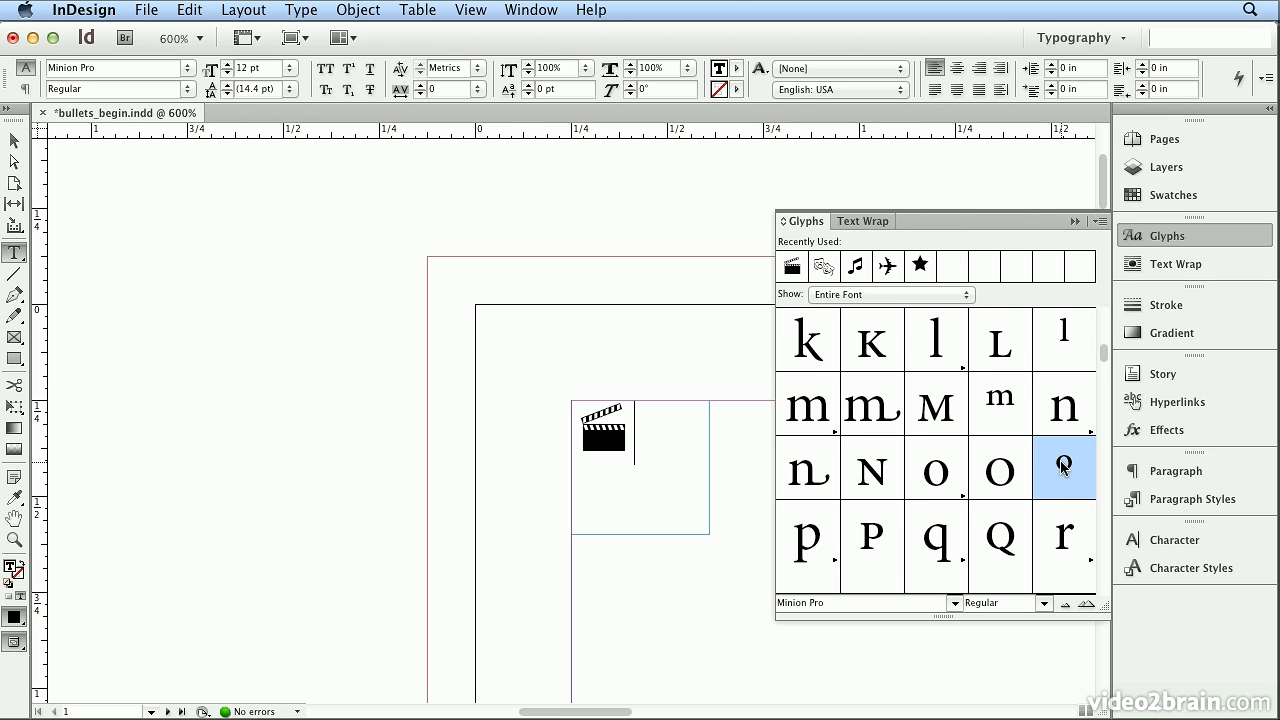
double_click(1062, 467)
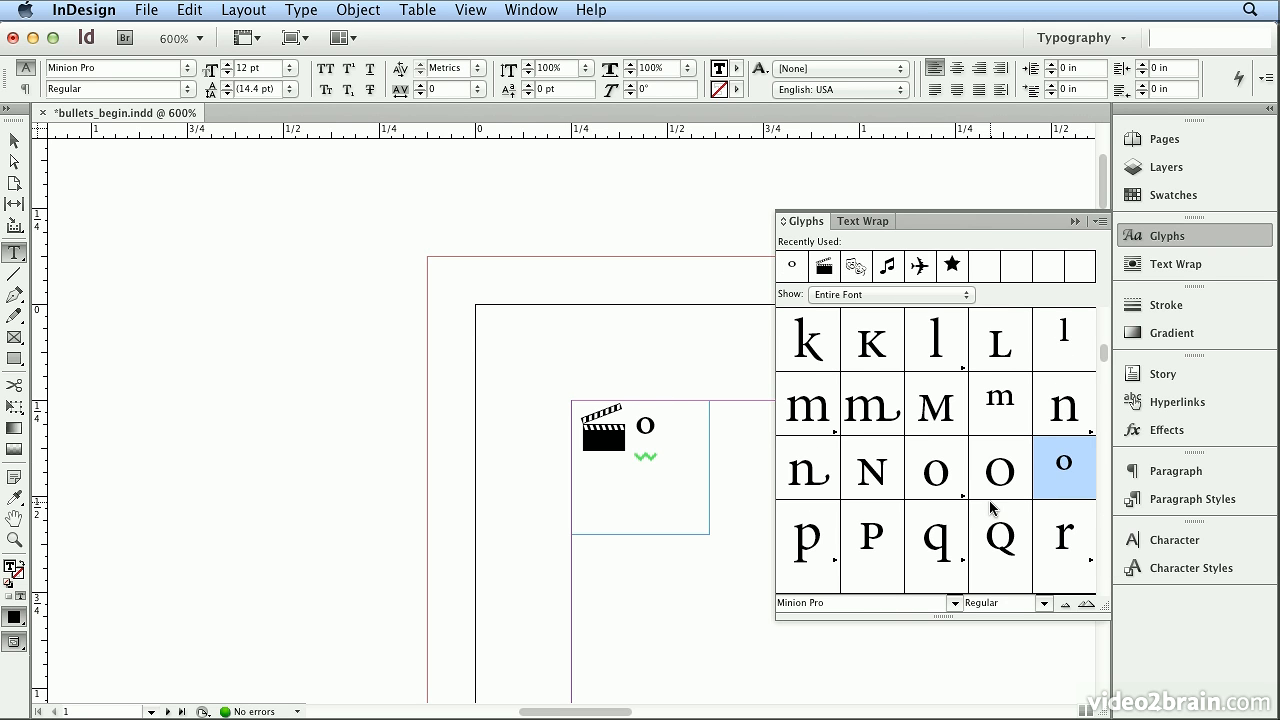
key(BackSpace)
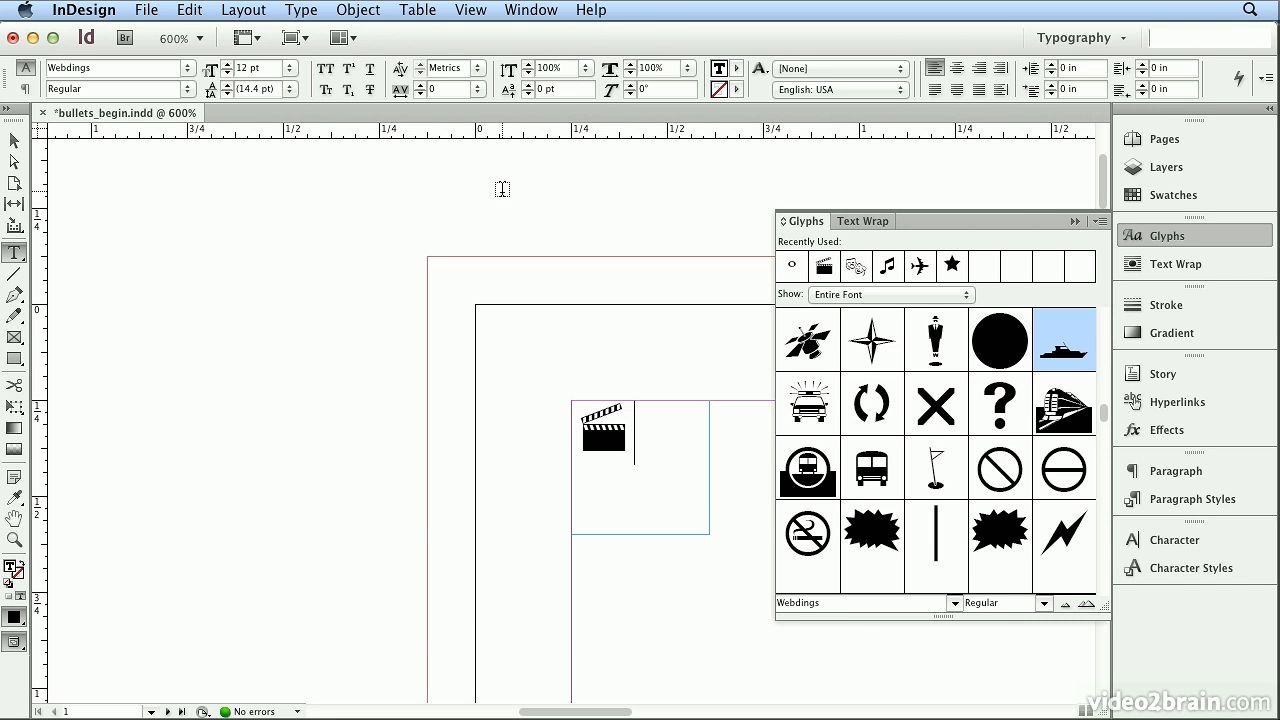
- Review the special characters available for insertion, including symbols such as Registered Trademark and Trademark
click(300, 10)
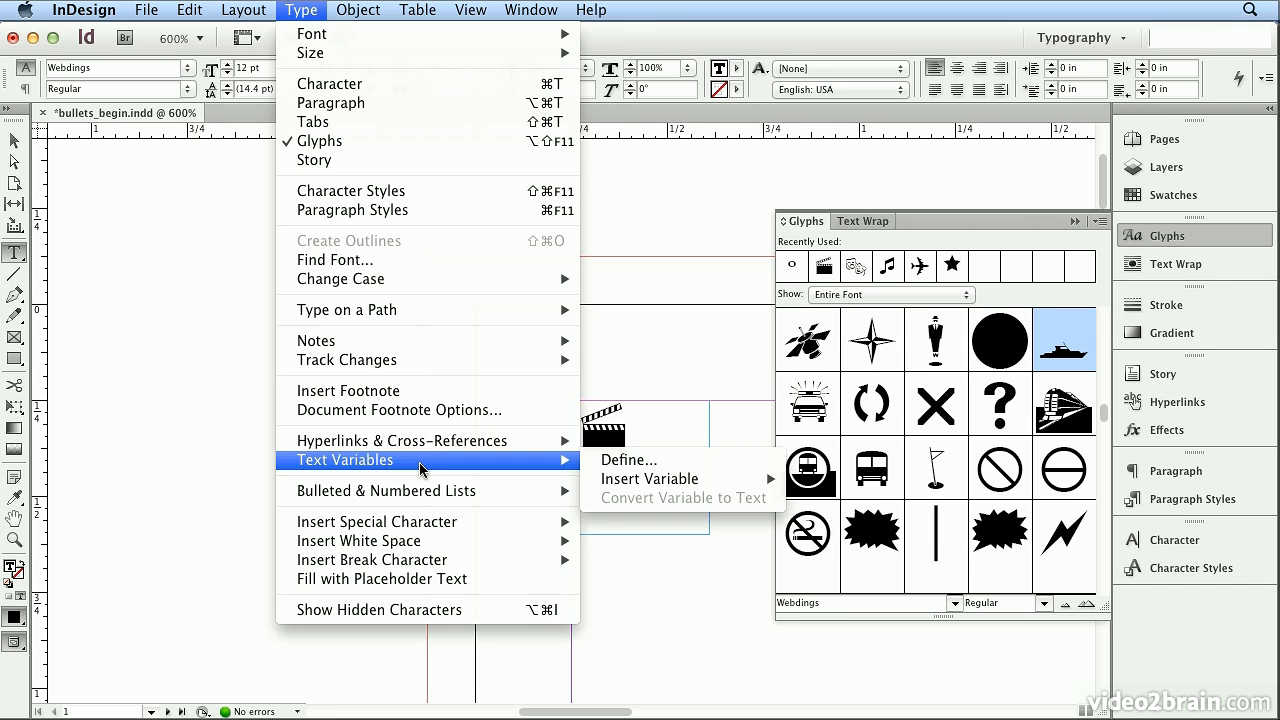
mouse_move(434, 533)
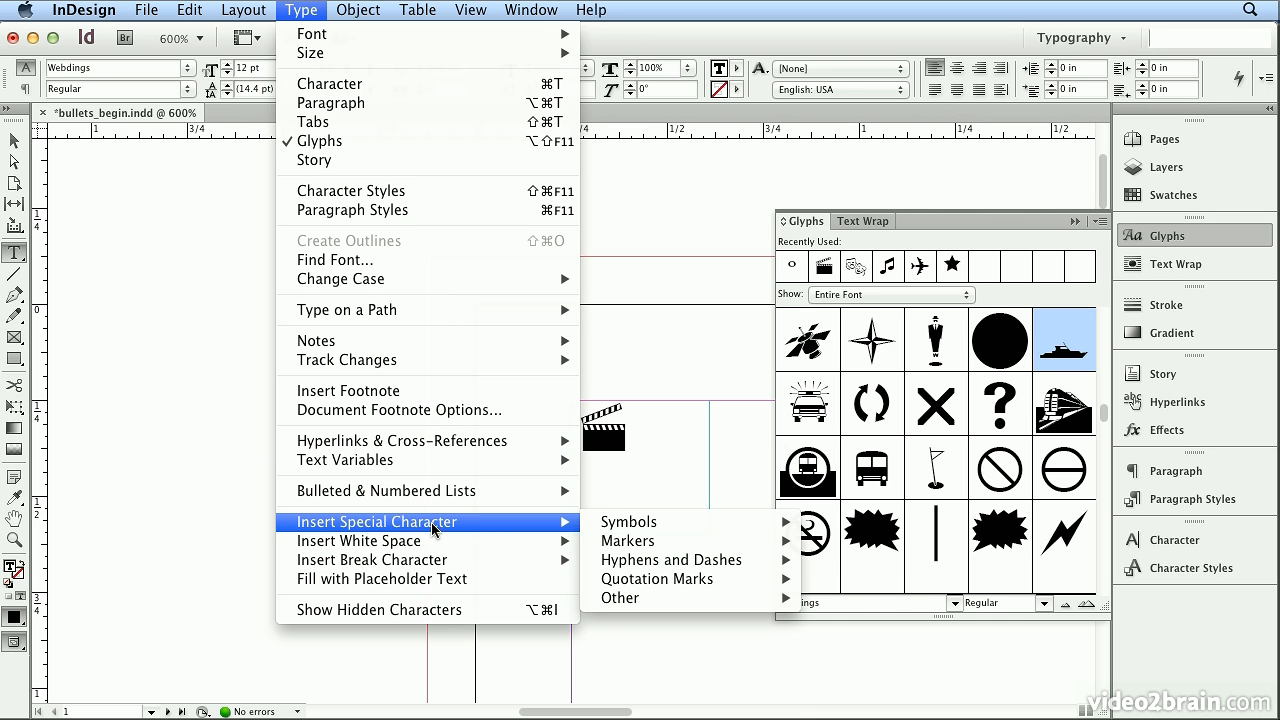
mouse_move(637, 534)
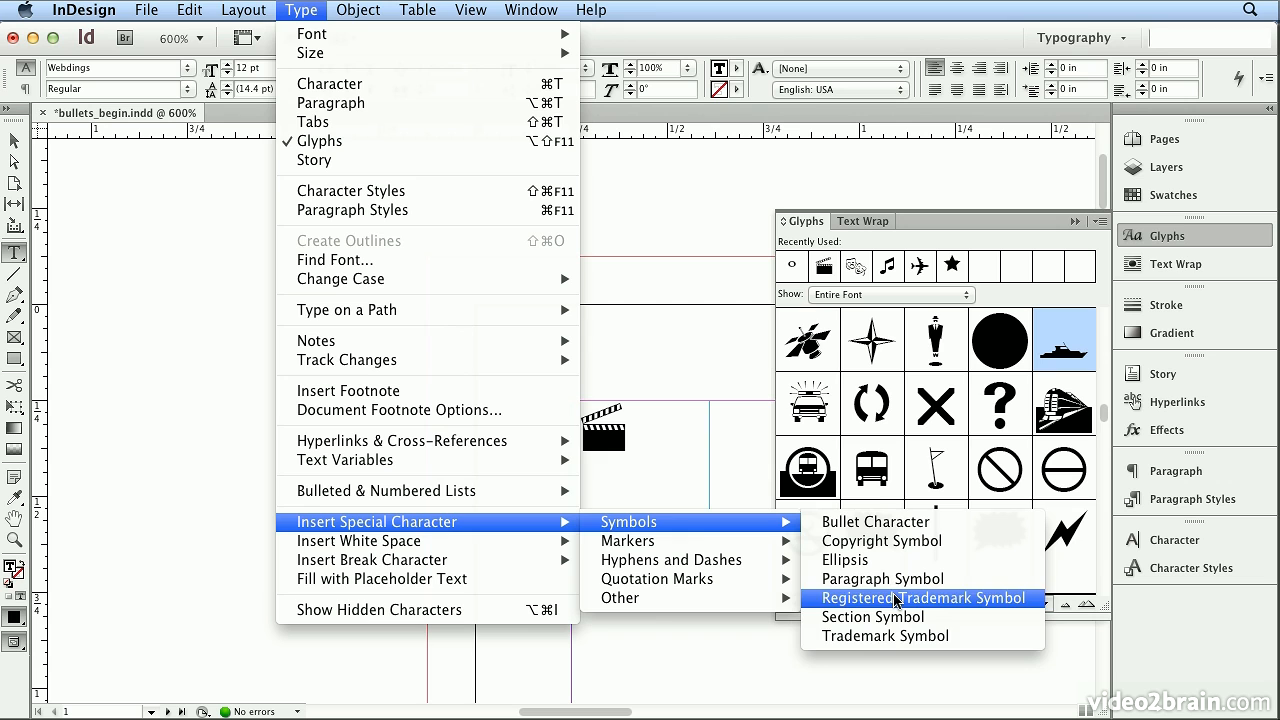
click(895, 641)
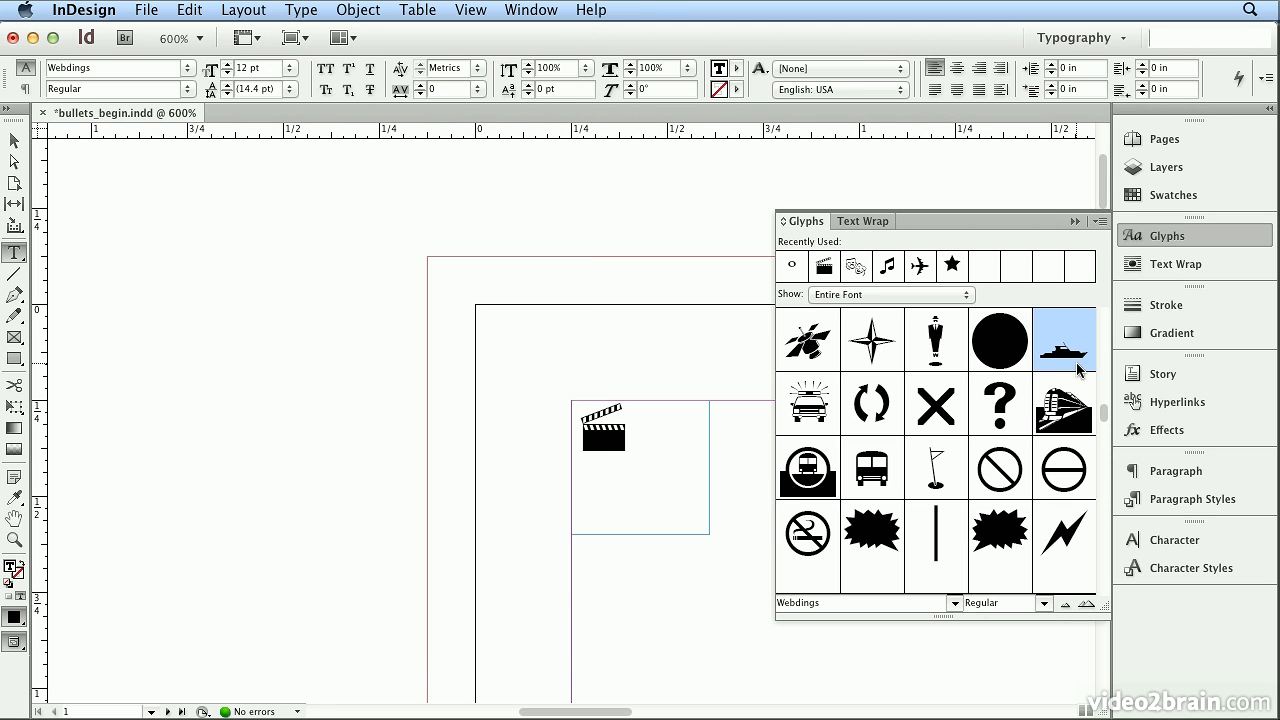
- Set the glyph font to Myriad Pro and limit the displayed glyphs to Numerators
drag(824, 604, 645, 563)
text(My)
key(Return)
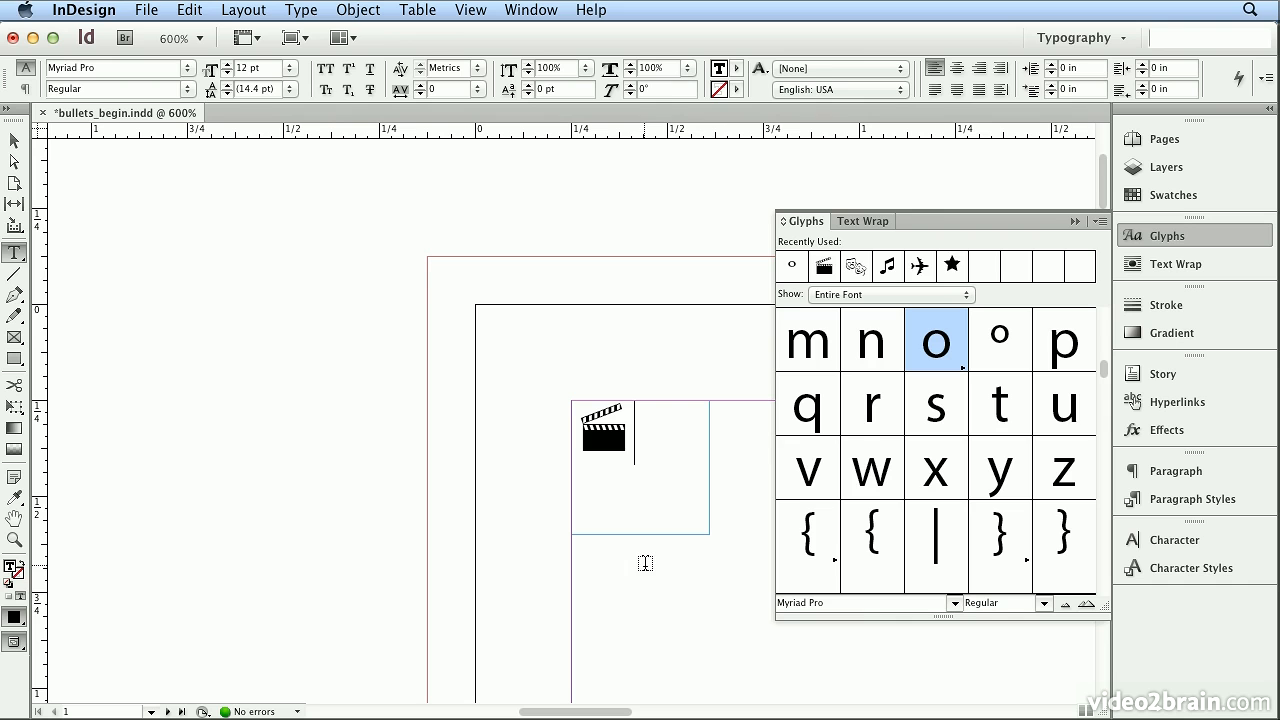
click(940, 296)
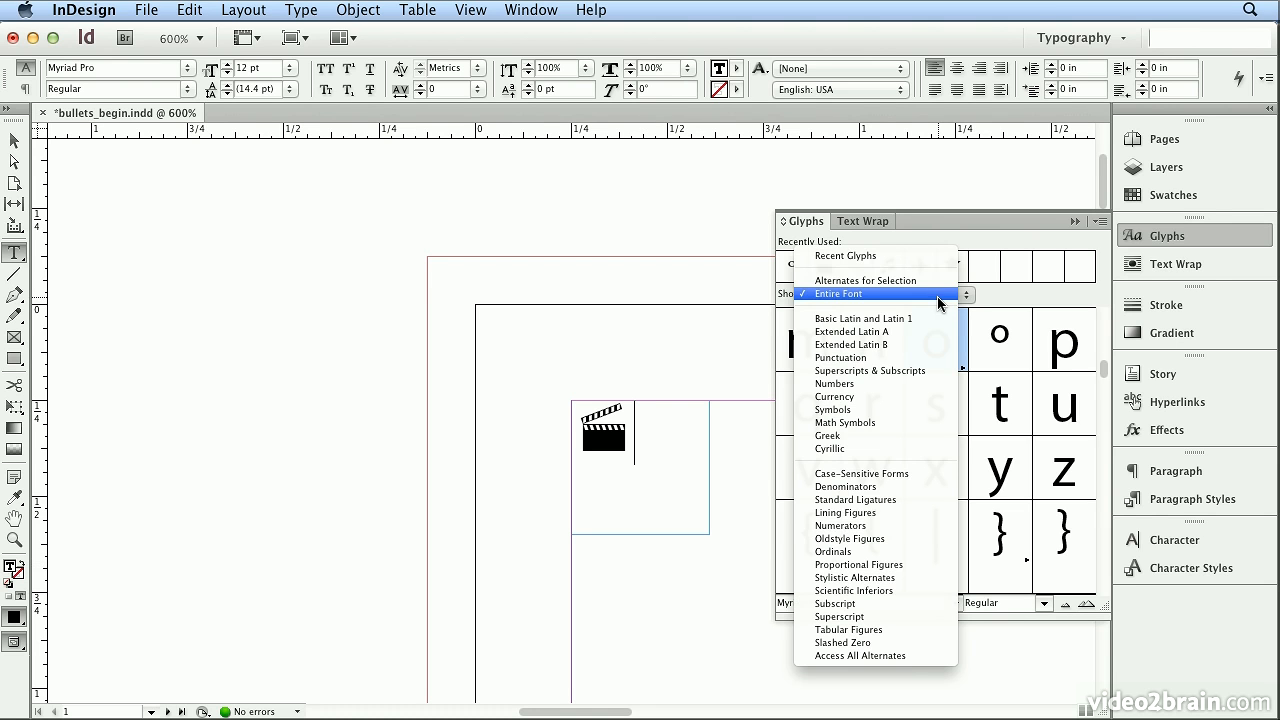
click(911, 528)
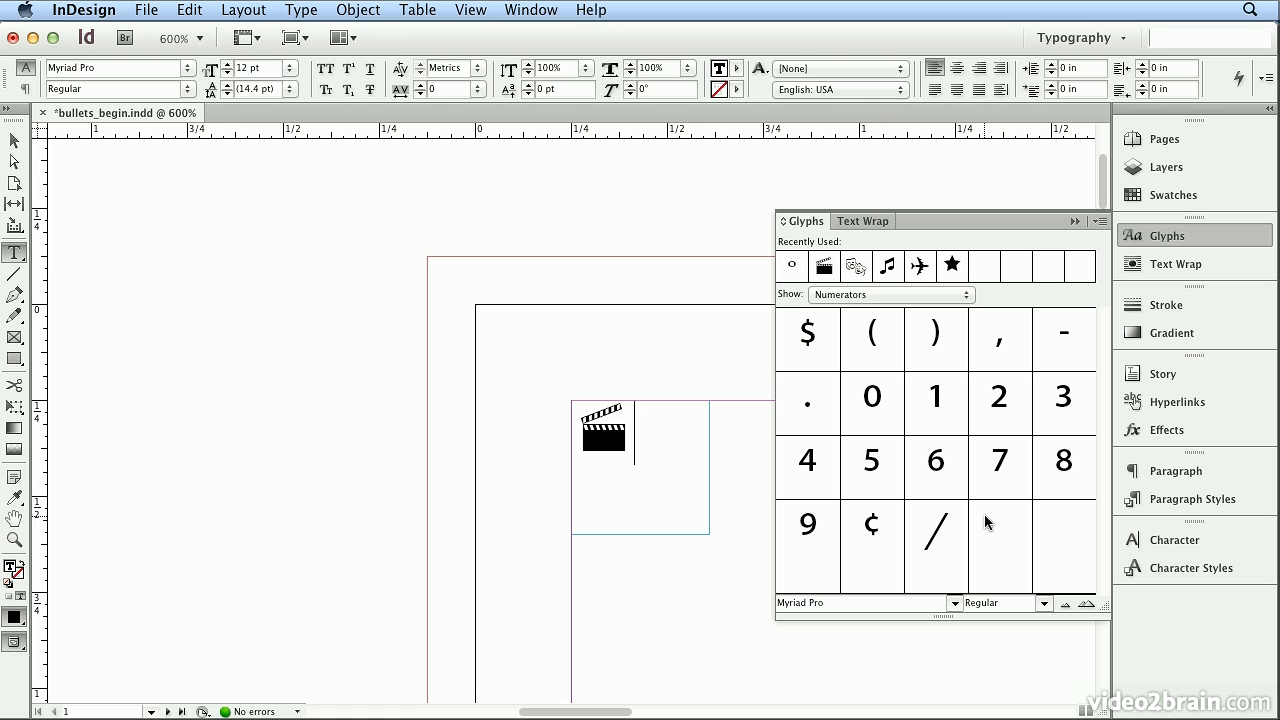
- Build the fraction 5/32 after the clapperboard from the numerator 5, the slash, and the denominator glyphs 3 and 2
double_click(872, 483)
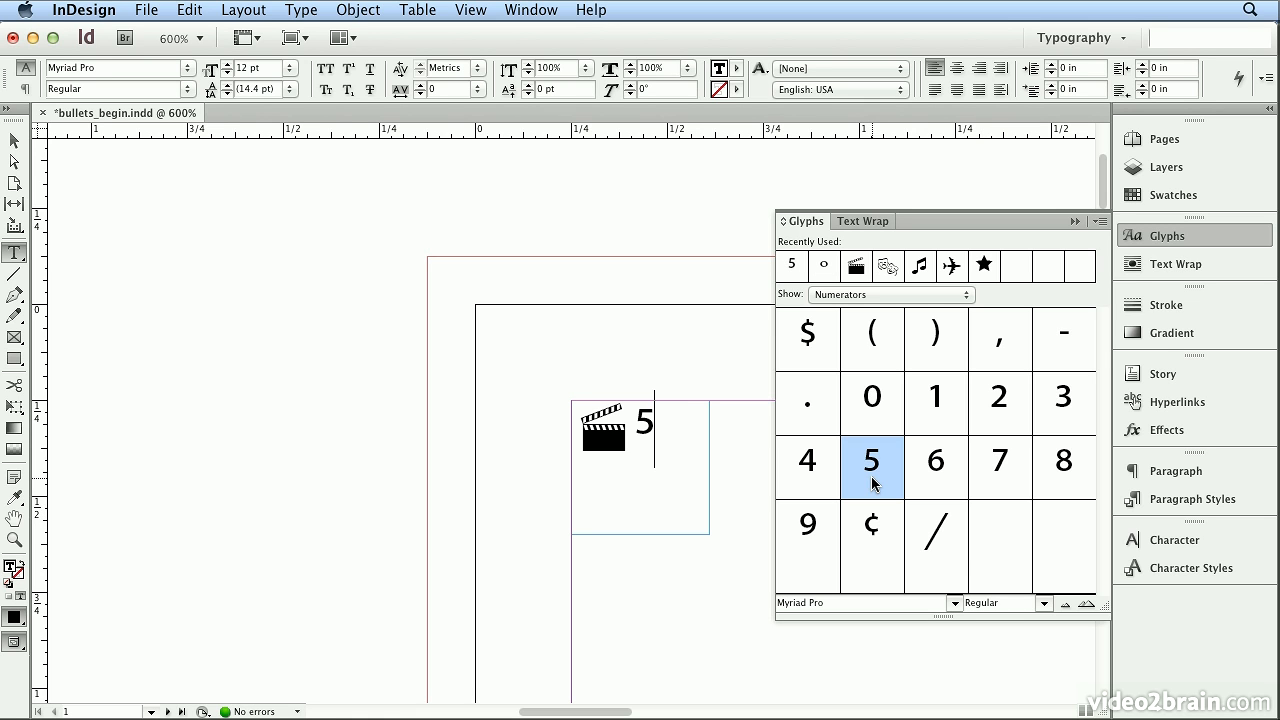
double_click(955, 553)
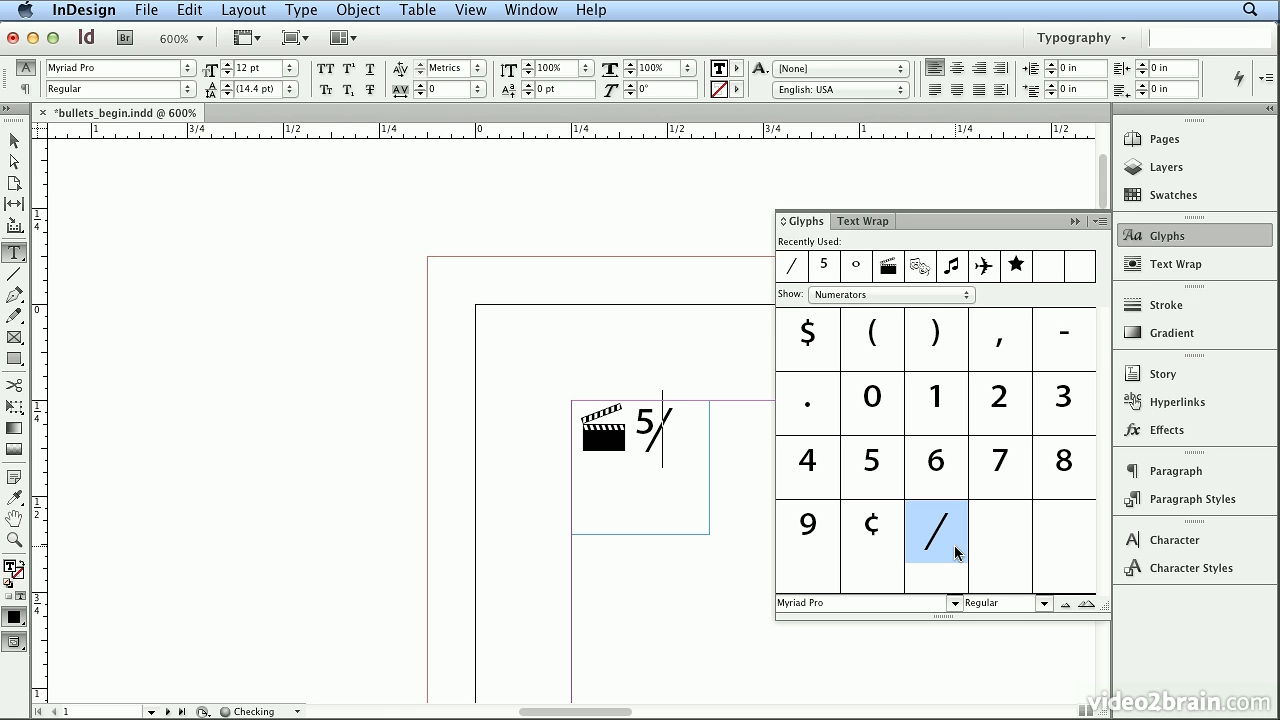
click(933, 295)
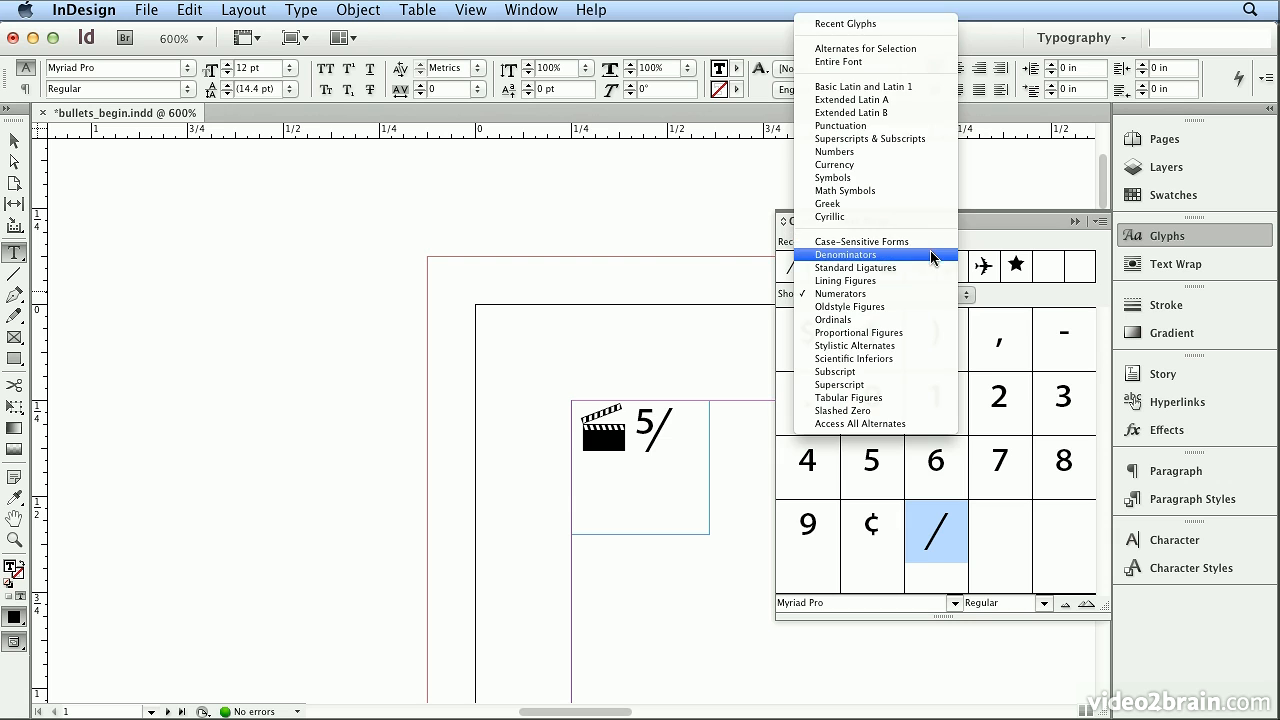
click(930, 254)
double_click(1048, 406)
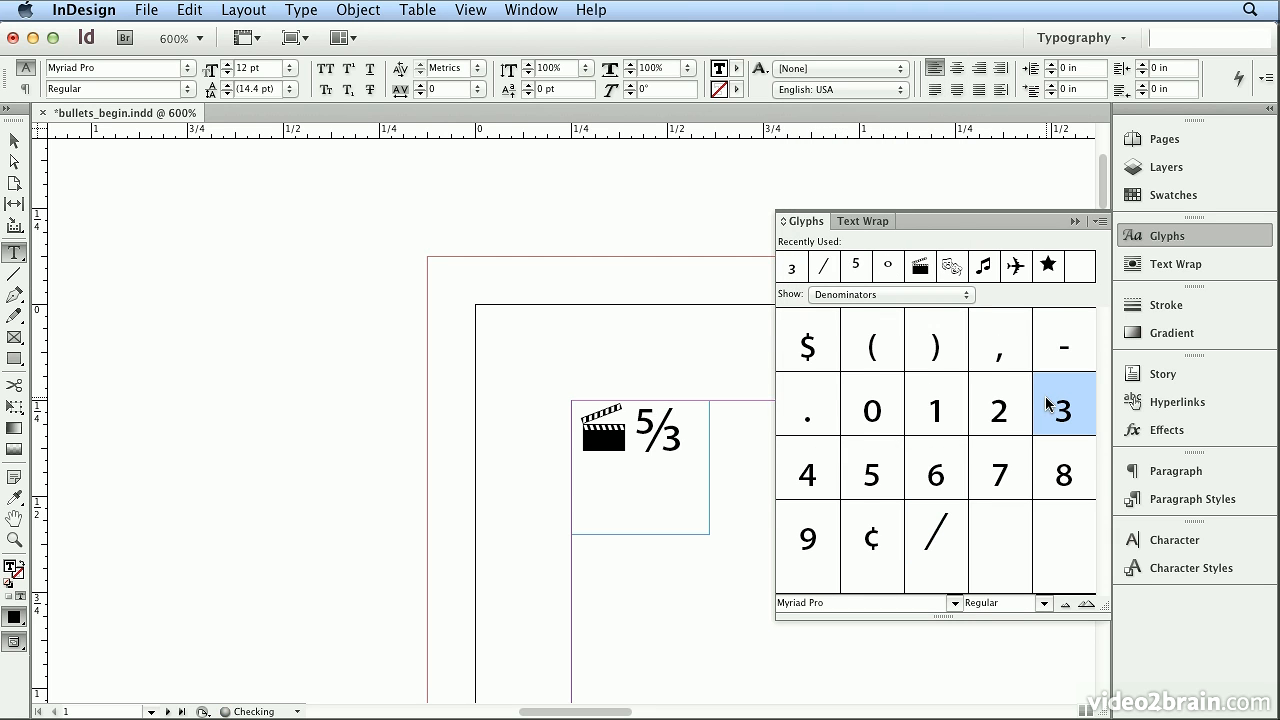
double_click(1018, 410)
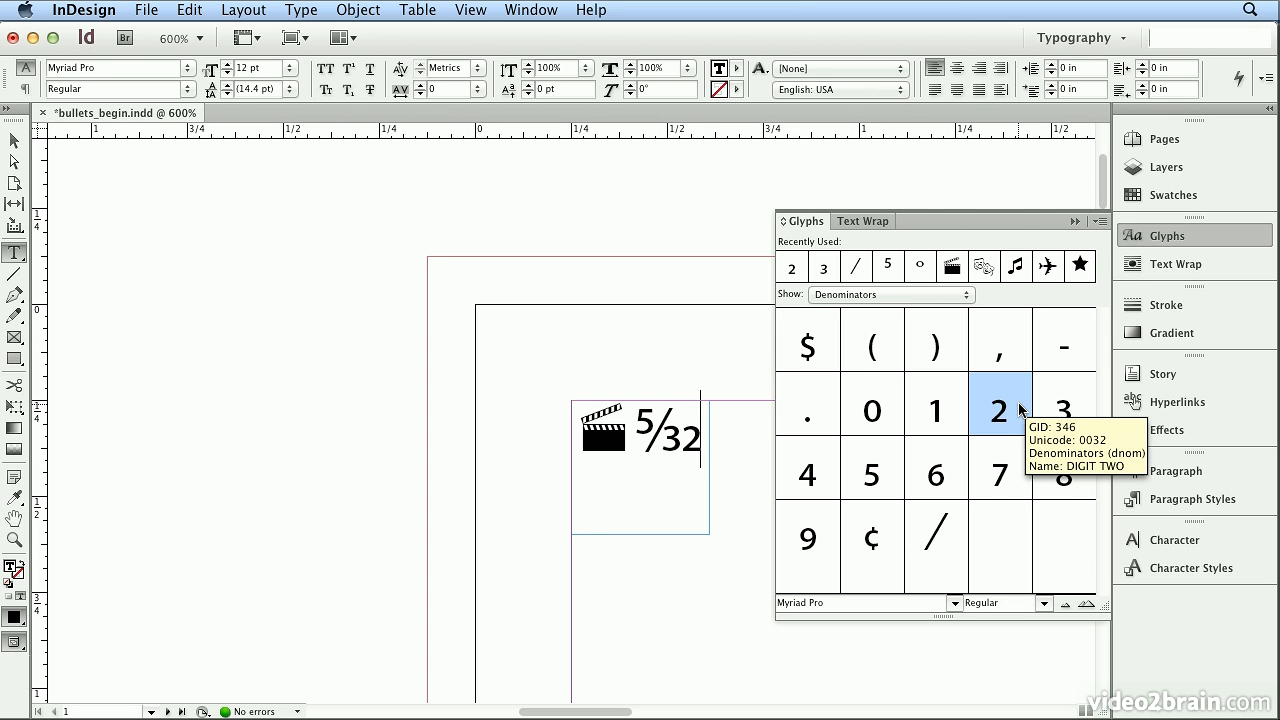
- Delete the 5/32 fraction and the clapperboard glyph from the text frame
key(BackSpace)
key(BackSpace)
key(BackSpace)
key(BackSpace)
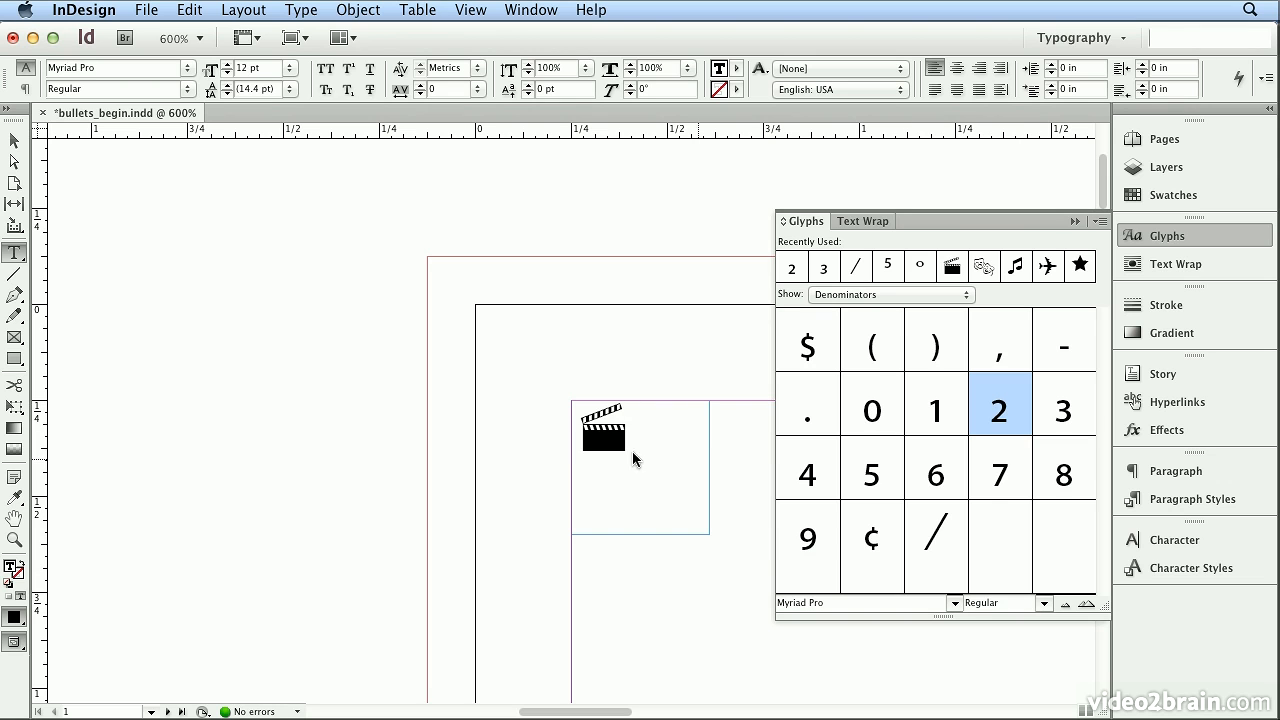
key(BackSpace)
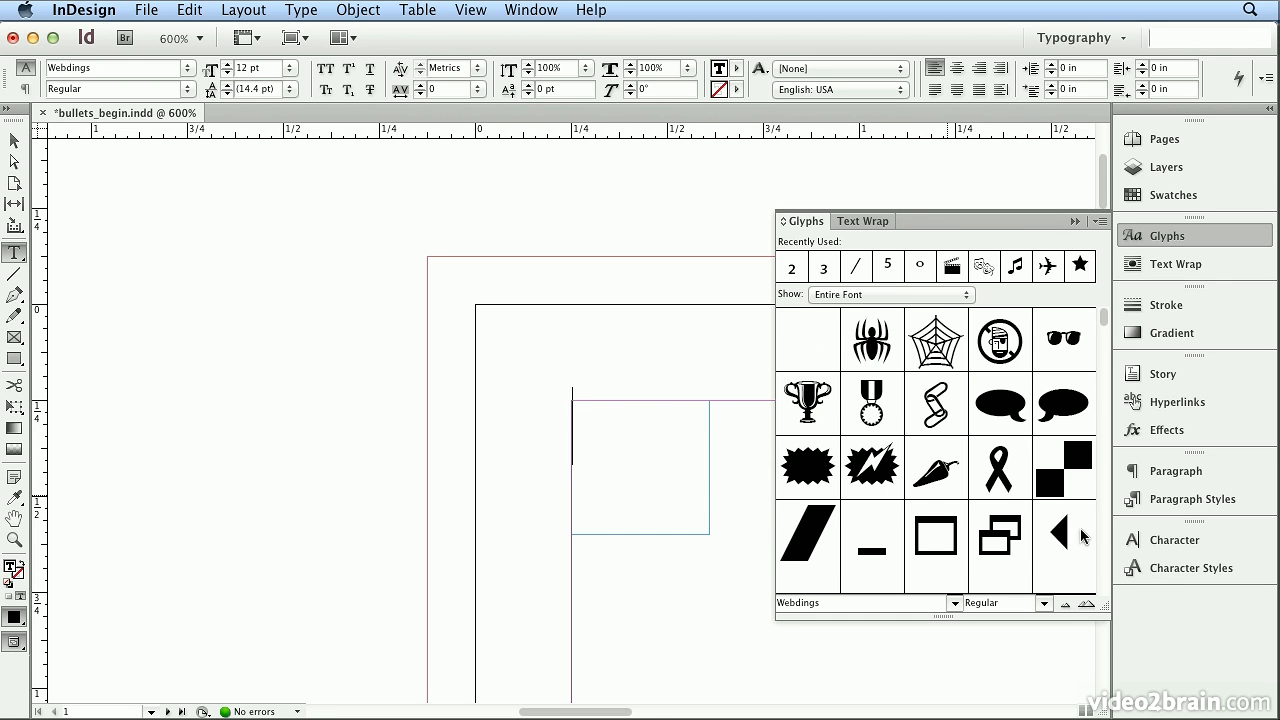
- Insert the Webdings clapperboard glyph into the emptied text frame
scroll(1102, 547, down, 10)
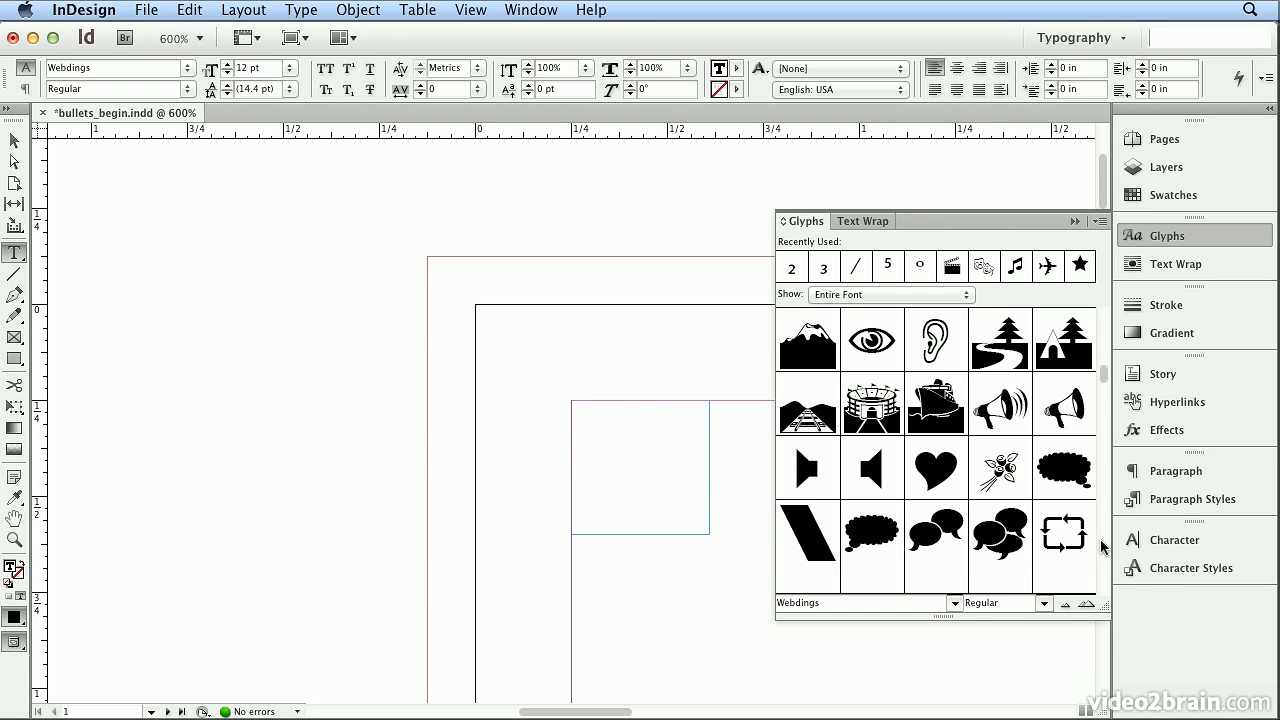
scroll(1102, 547, down, 5)
scroll(1102, 547, down, 10)
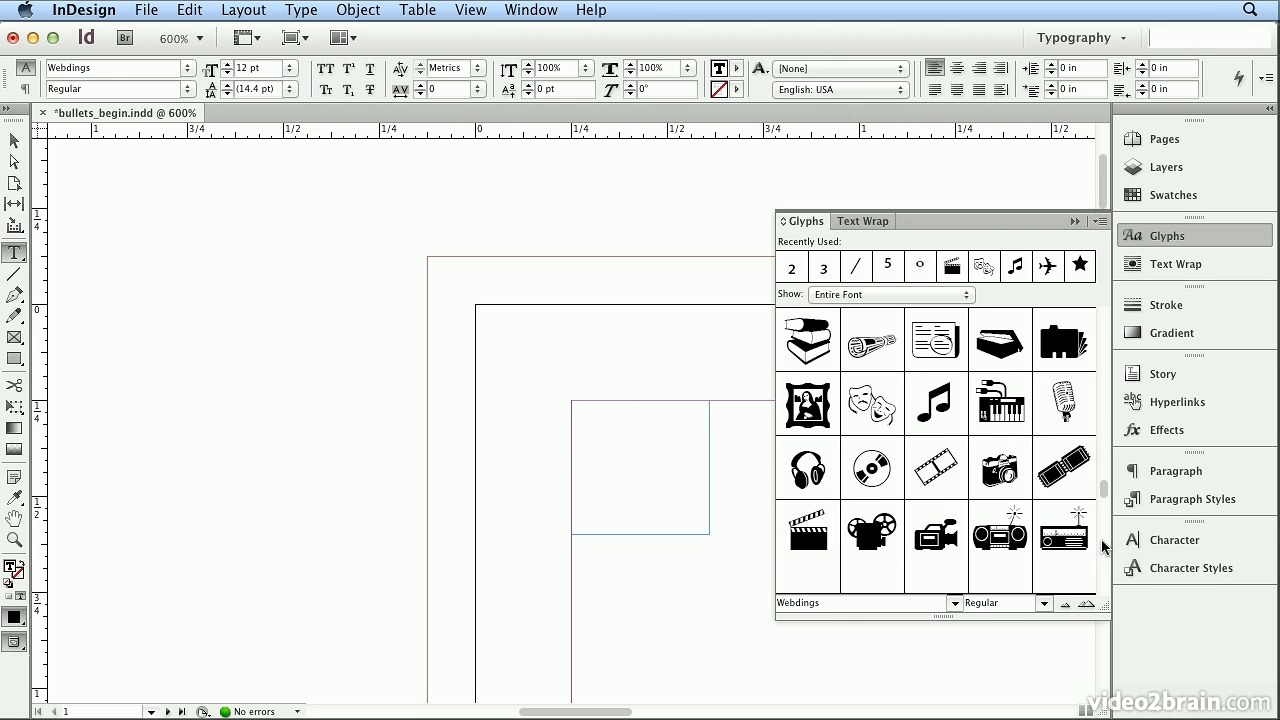
double_click(806, 533)
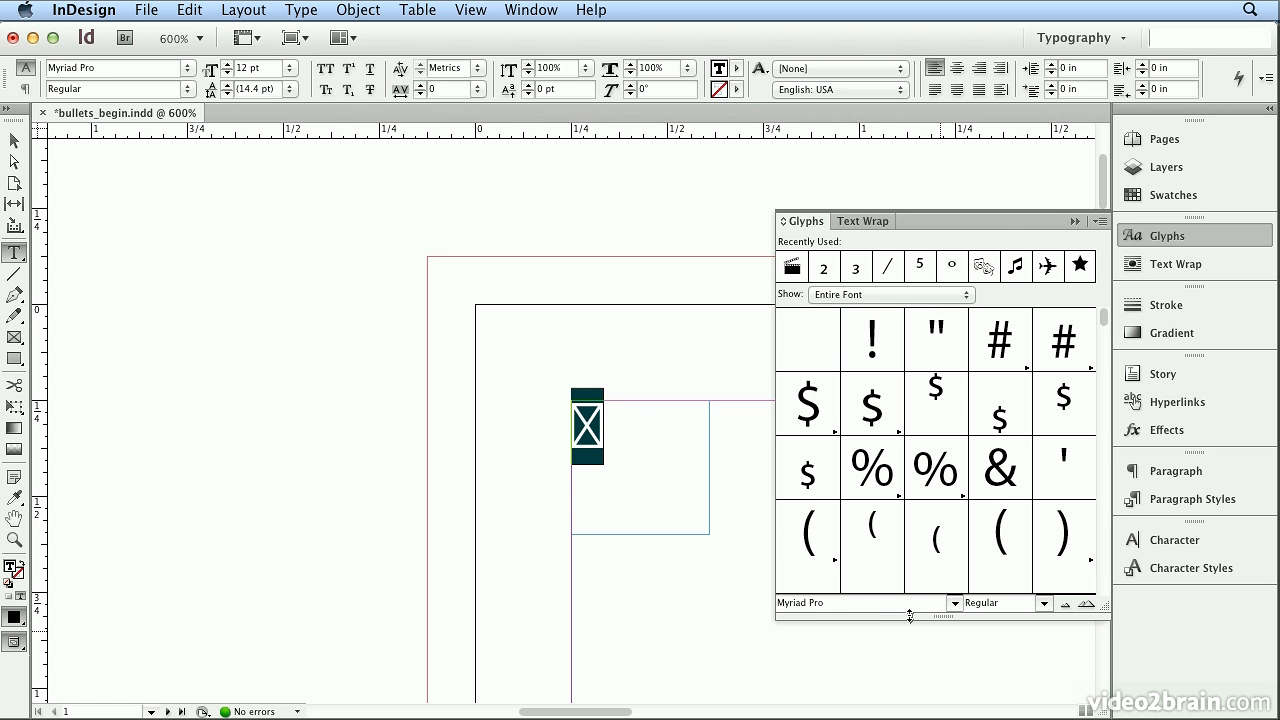
- Set the selected glyph's font back to Webdings and select its text frame as an object
triple_click(842, 600)
text(Webdings)
key(Return)
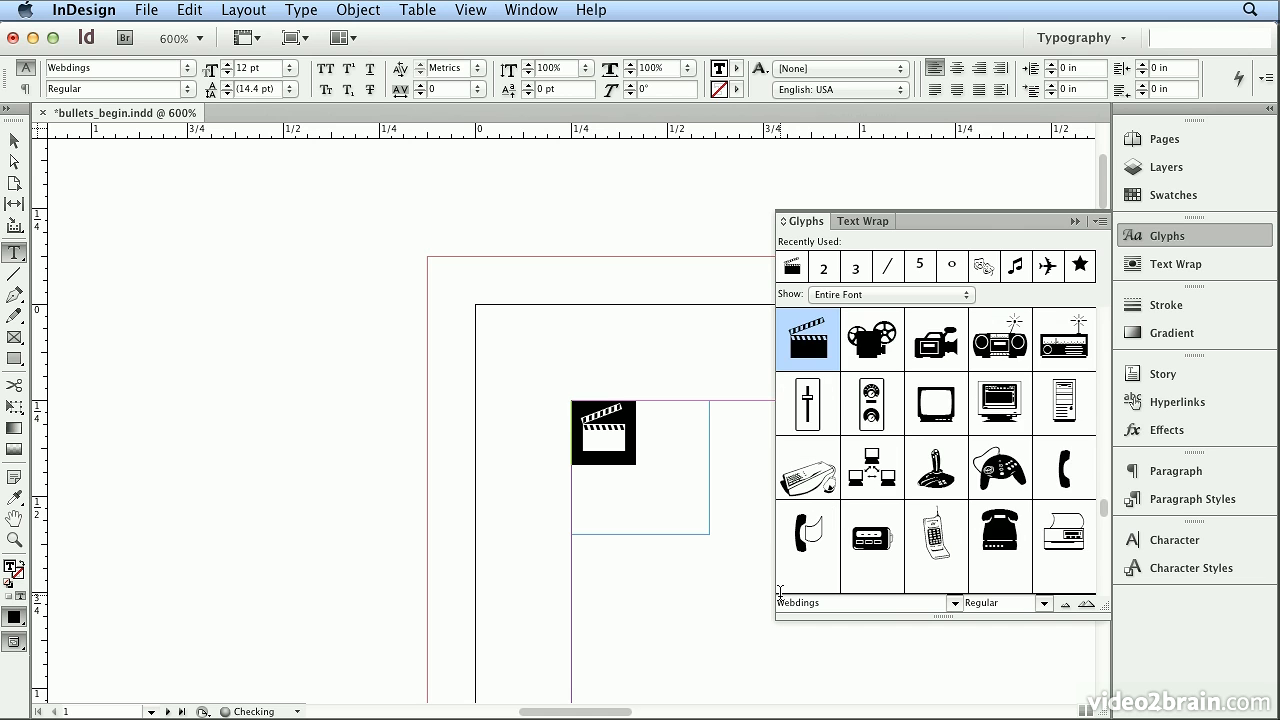
click(1180, 239)
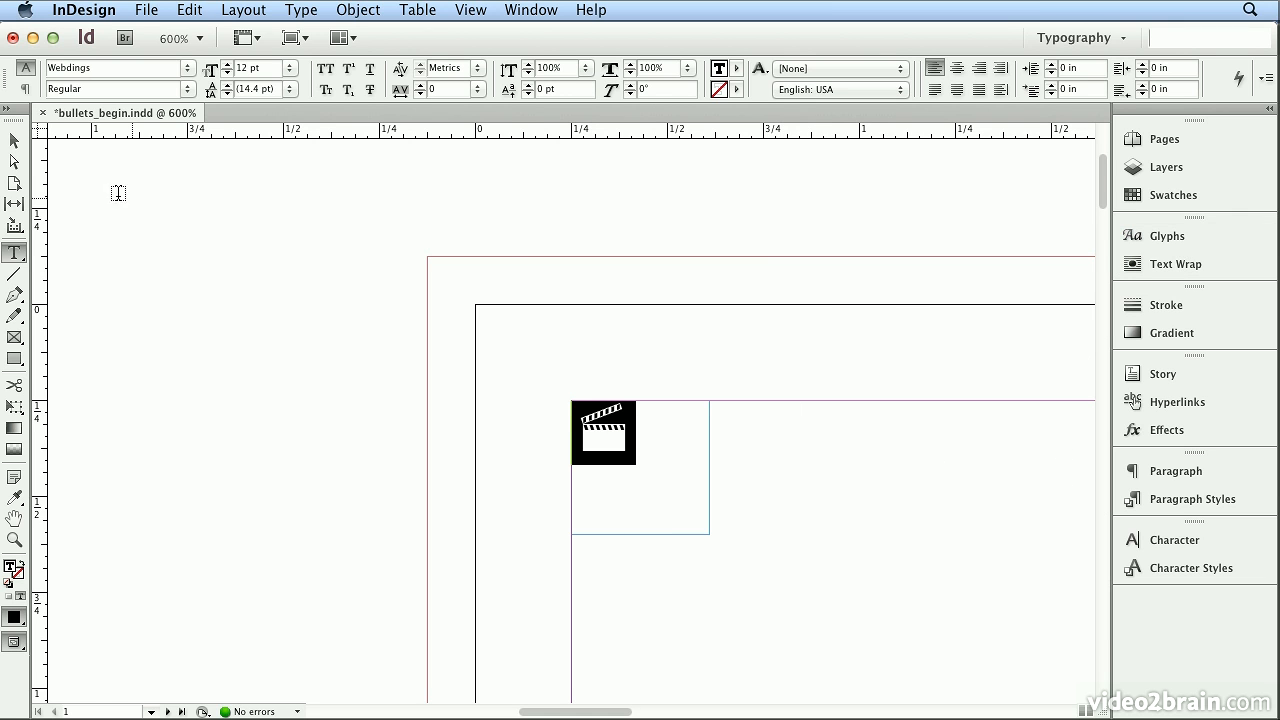
click(17, 146)
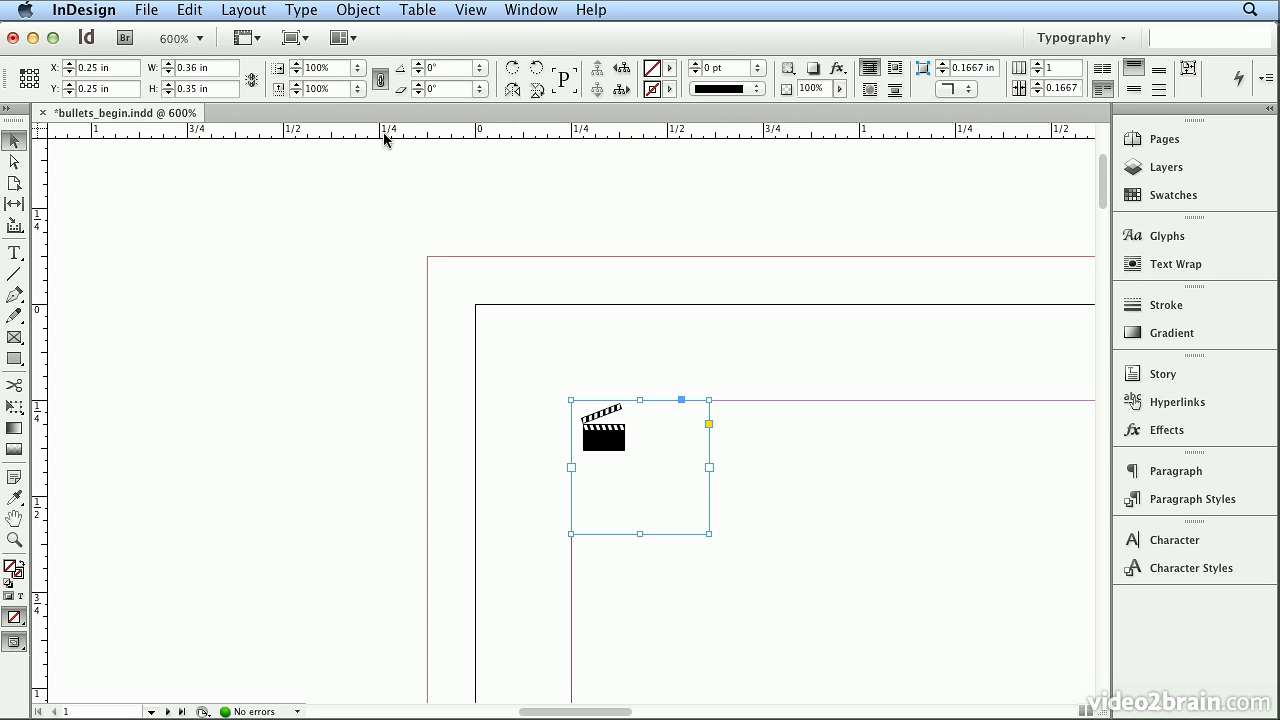
- Convert the clapperboard glyph's text frame to vector outlines
click(301, 10)
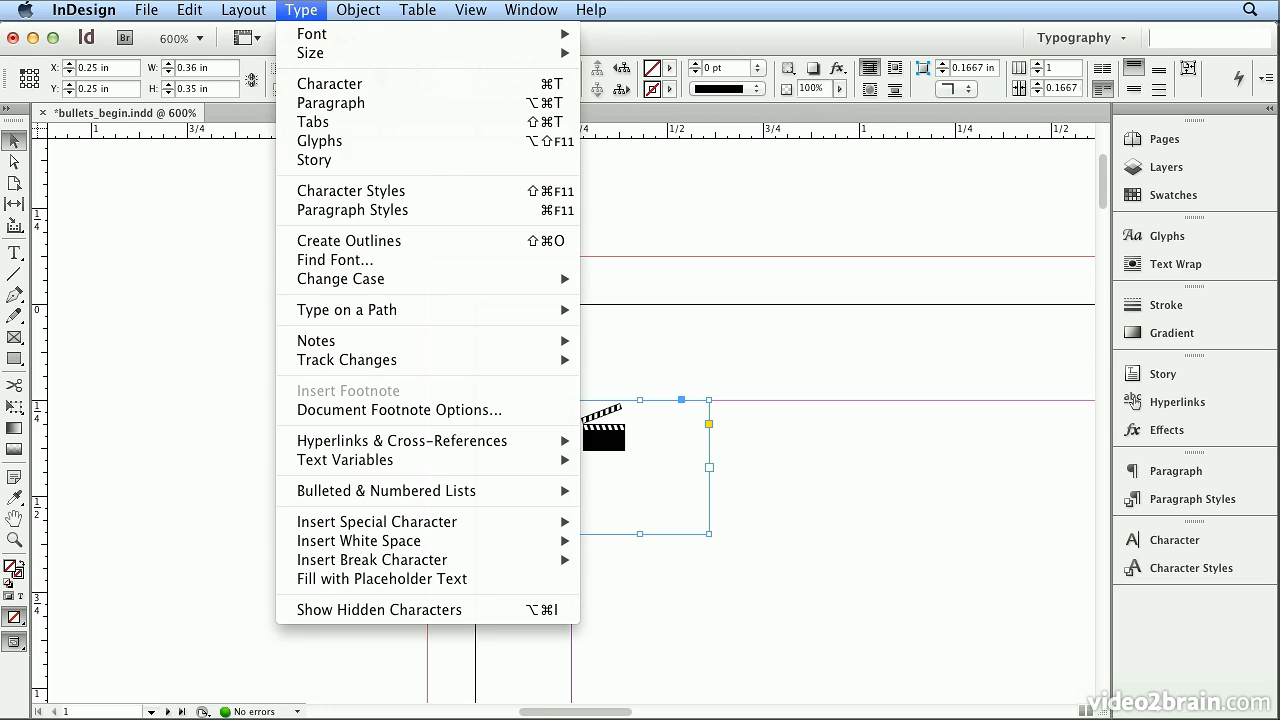
click(382, 241)
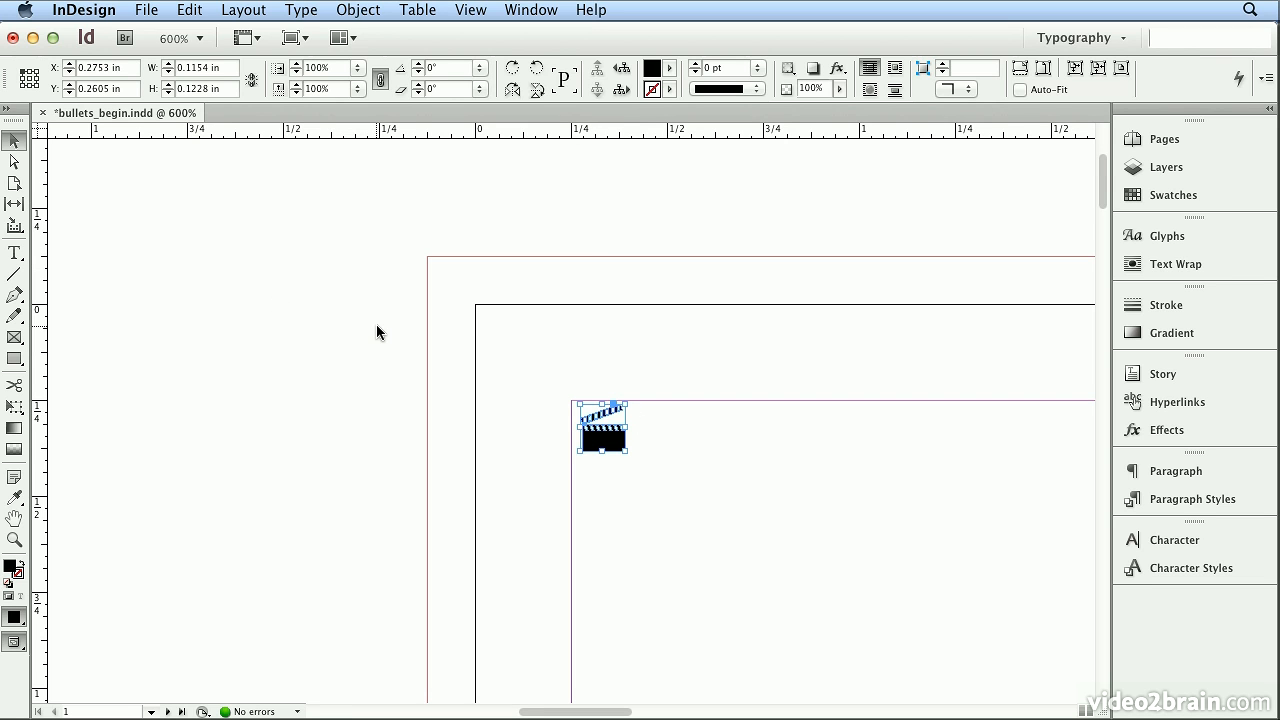
- Try reshaping the clapperboard's raised arm by pulling the lower anchor point at its free end outward, and undo the change
click(14, 161)
key(super+equal)
key(super+equal)
key(super+equal)
key(super+equal)
key(super+equal)
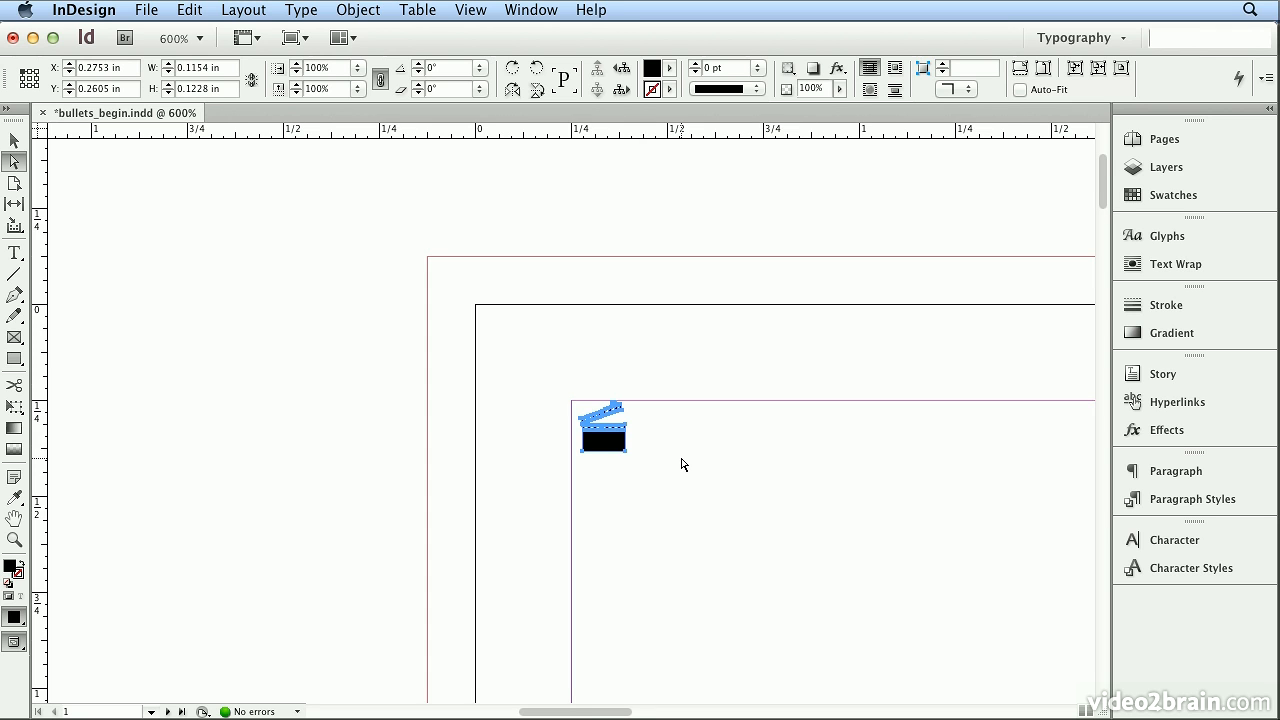
click(734, 471)
click(692, 418)
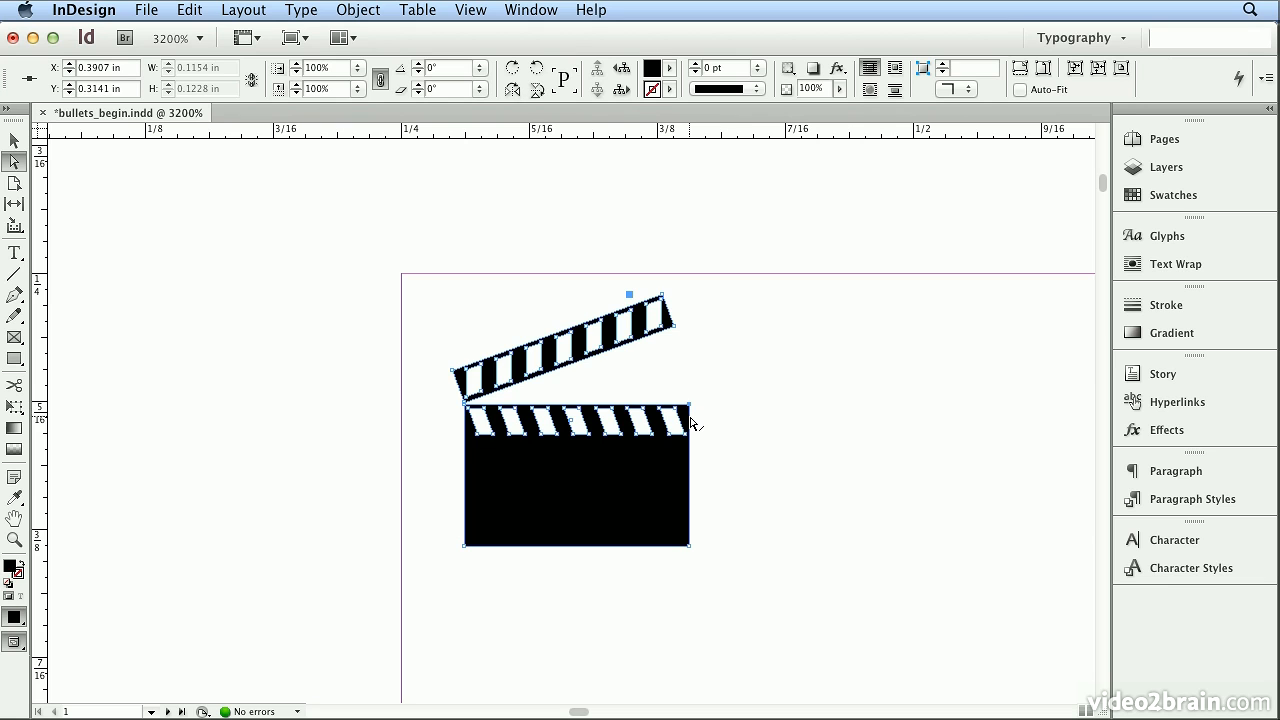
drag(676, 326, 688, 324)
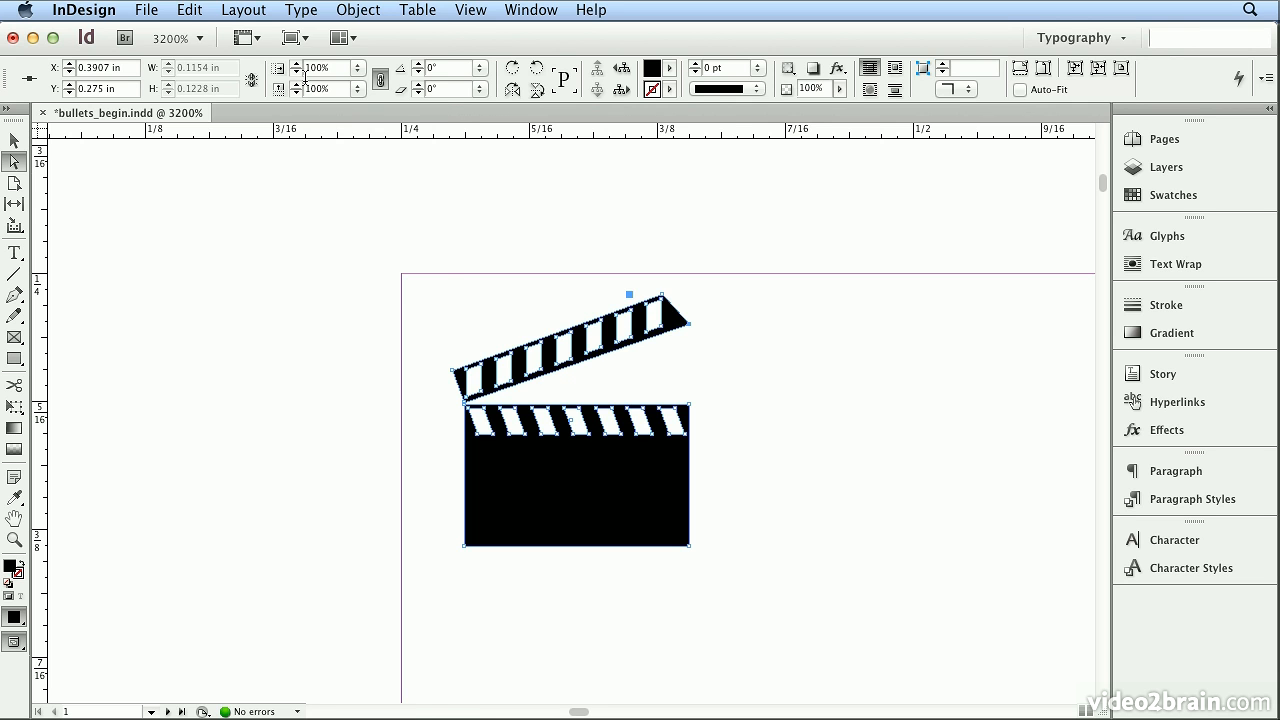
click(190, 10)
click(252, 28)
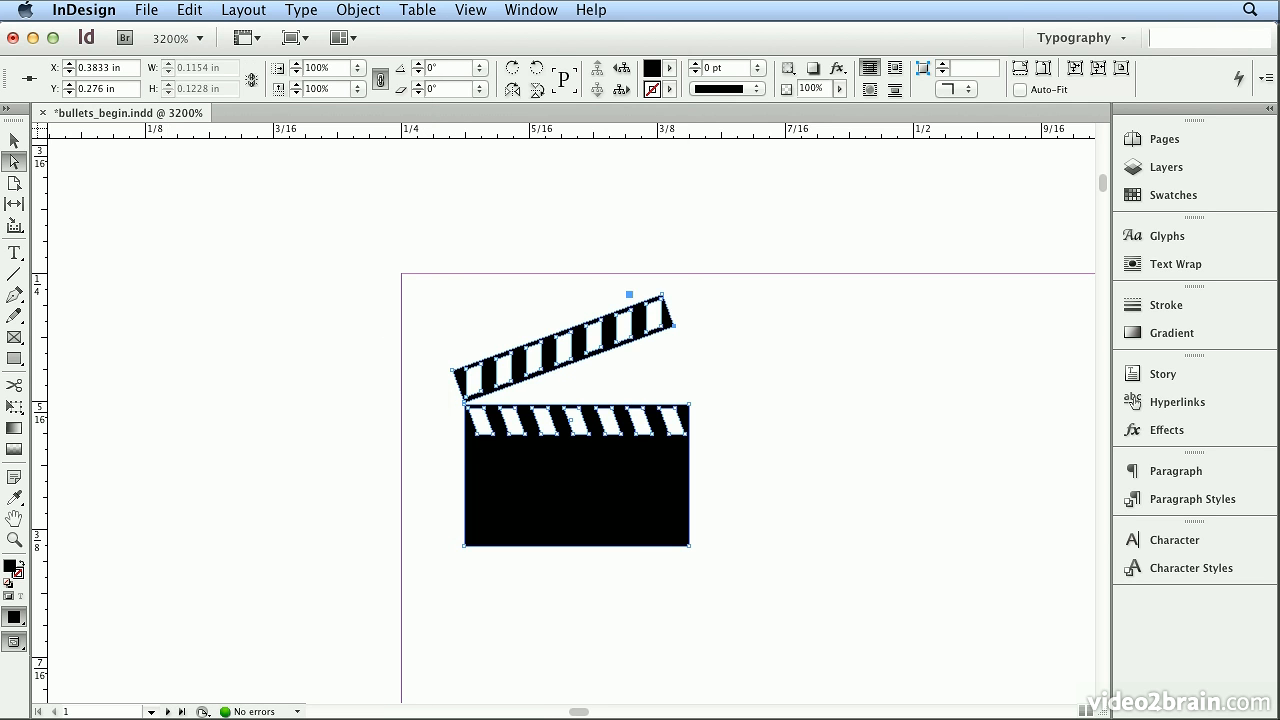
- Scale the outlined clapperboard up proportionally from its upper-left corner to about 3.49 in wide and 3.72 in high
click(470, 10)
click(528, 160)
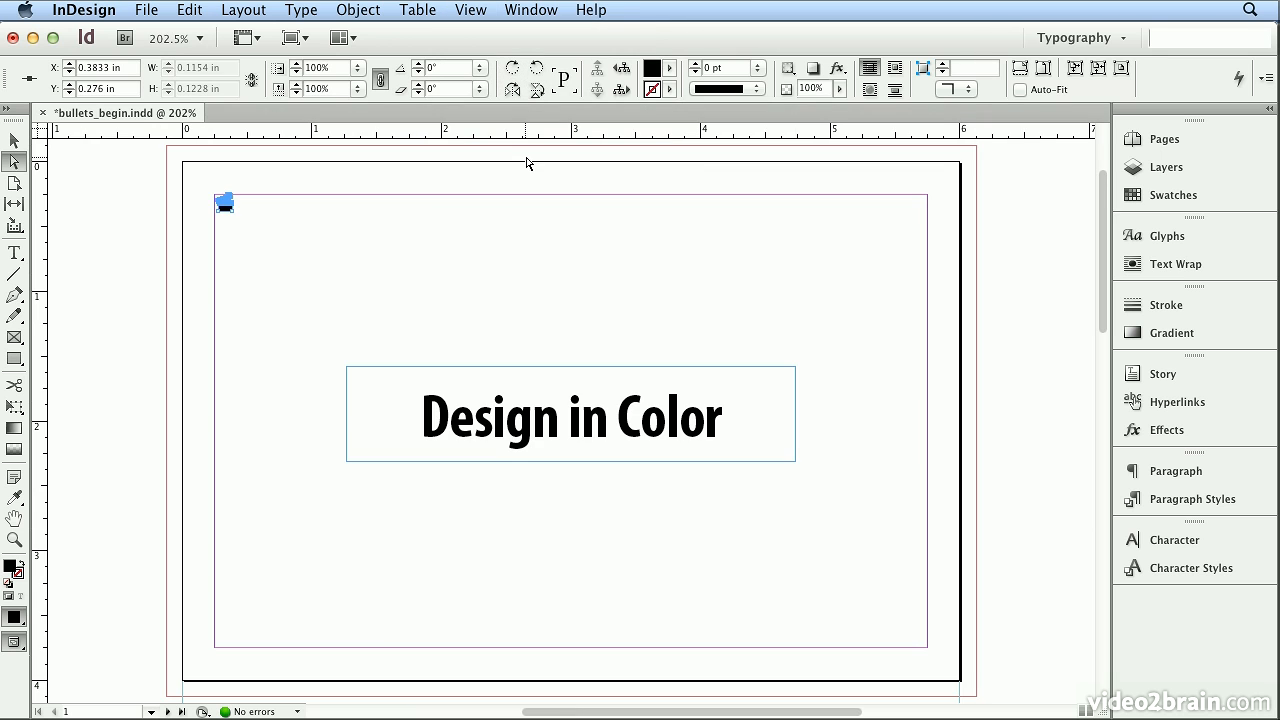
click(14, 140)
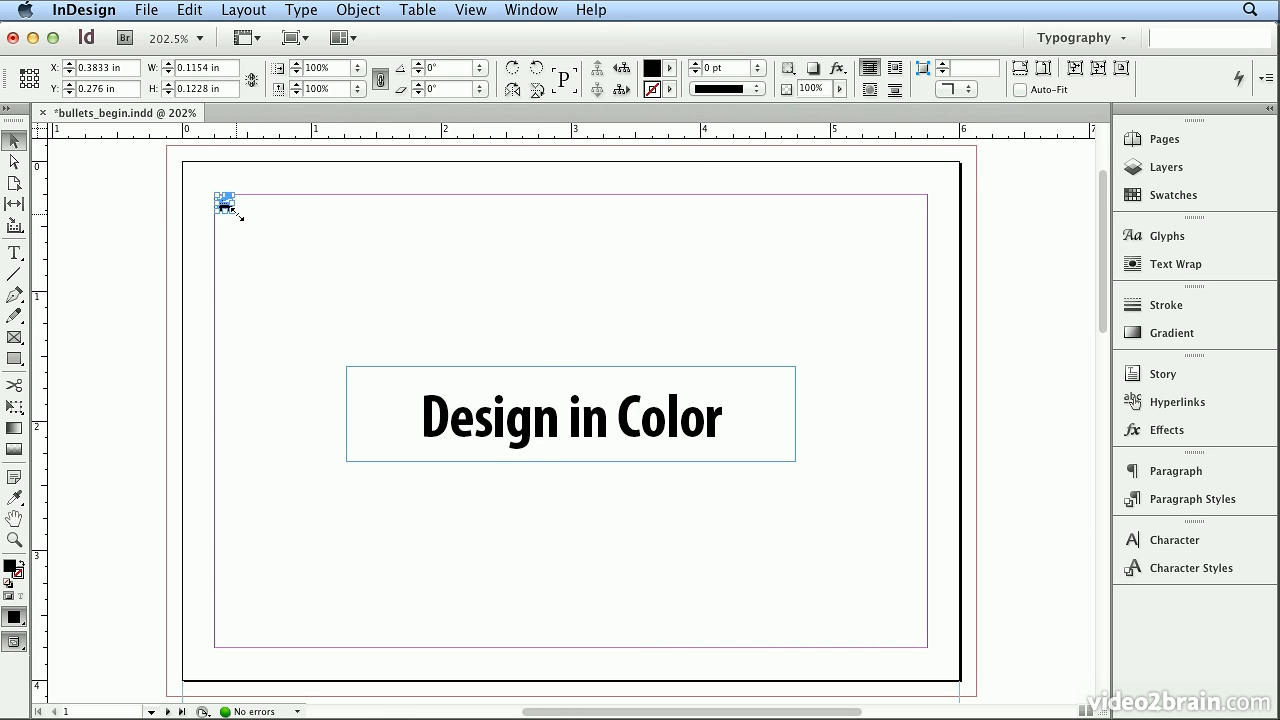
mouse_move(237, 214)
mouse_down()
mouse_move(494, 350)
mouse_move(634, 445)
mouse_move(670, 488)
mouse_up()
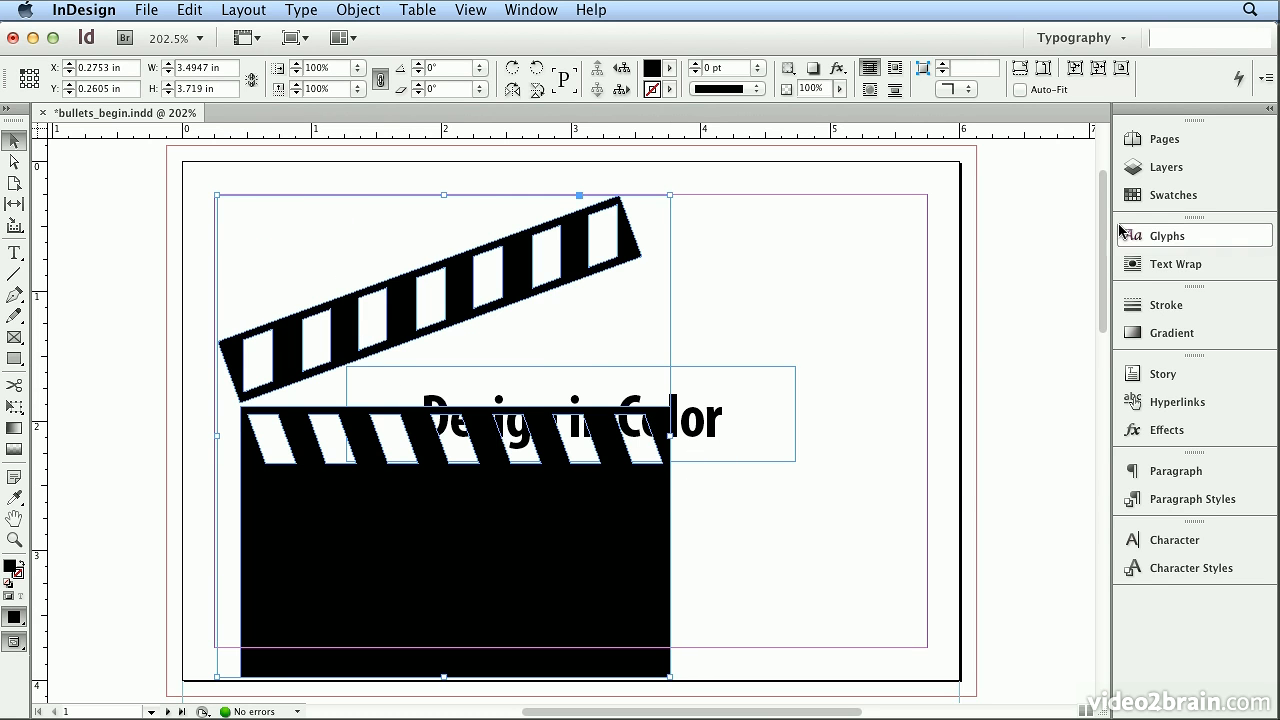
- Set the tint of the clapperboard's black fill to 20%
click(1146, 196)
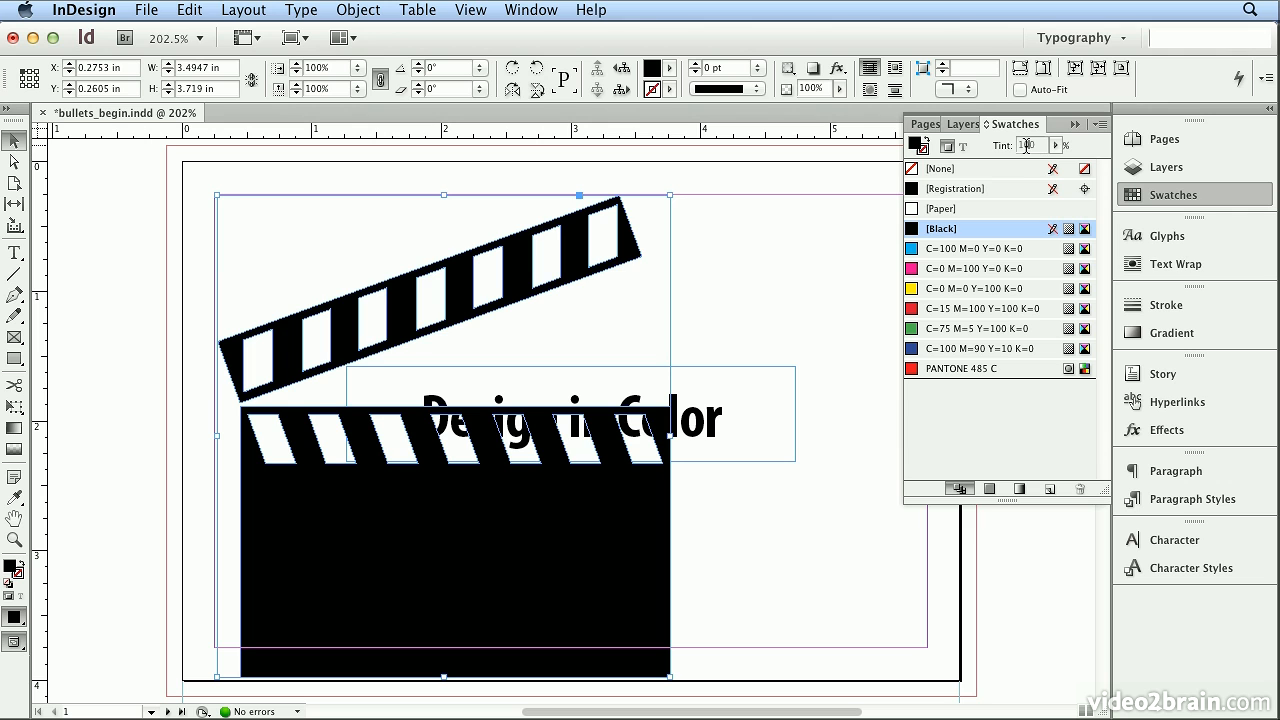
text(20)
key(Return)
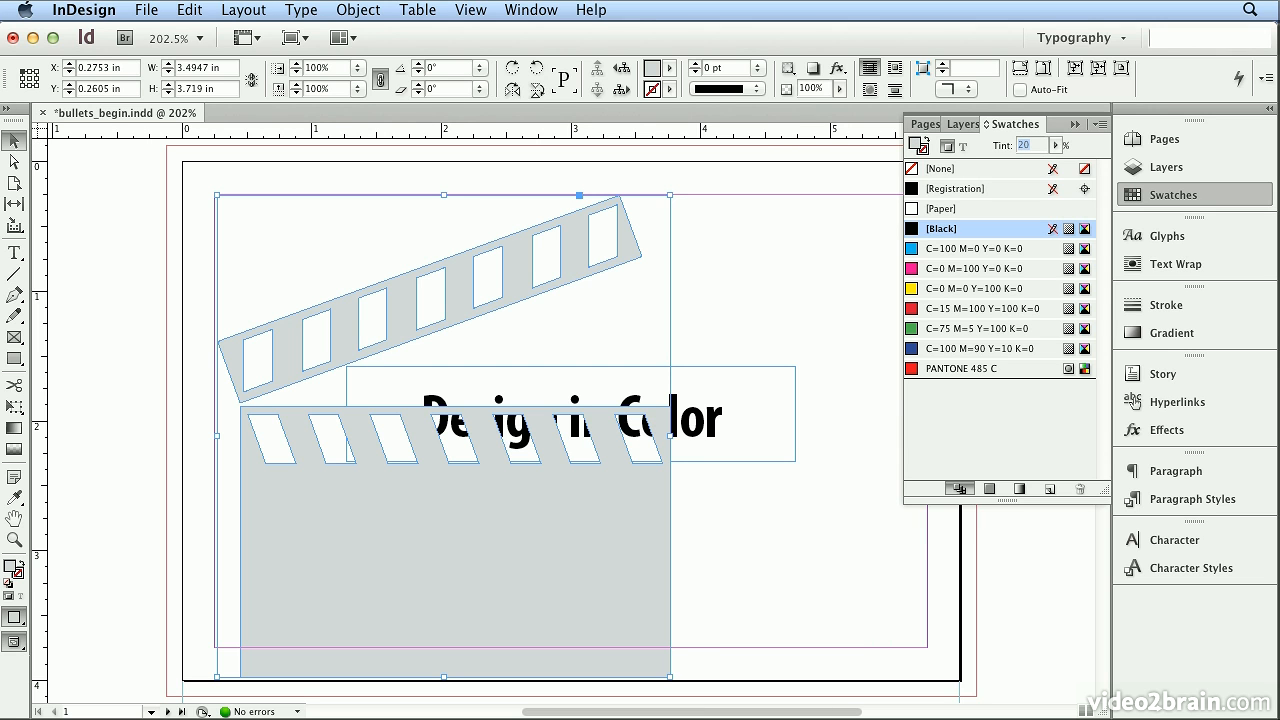
- Send the clapperboard behind the "Design in Color" title and move it to about X 1.16 in, Y 0.08 in
click(338, 10)
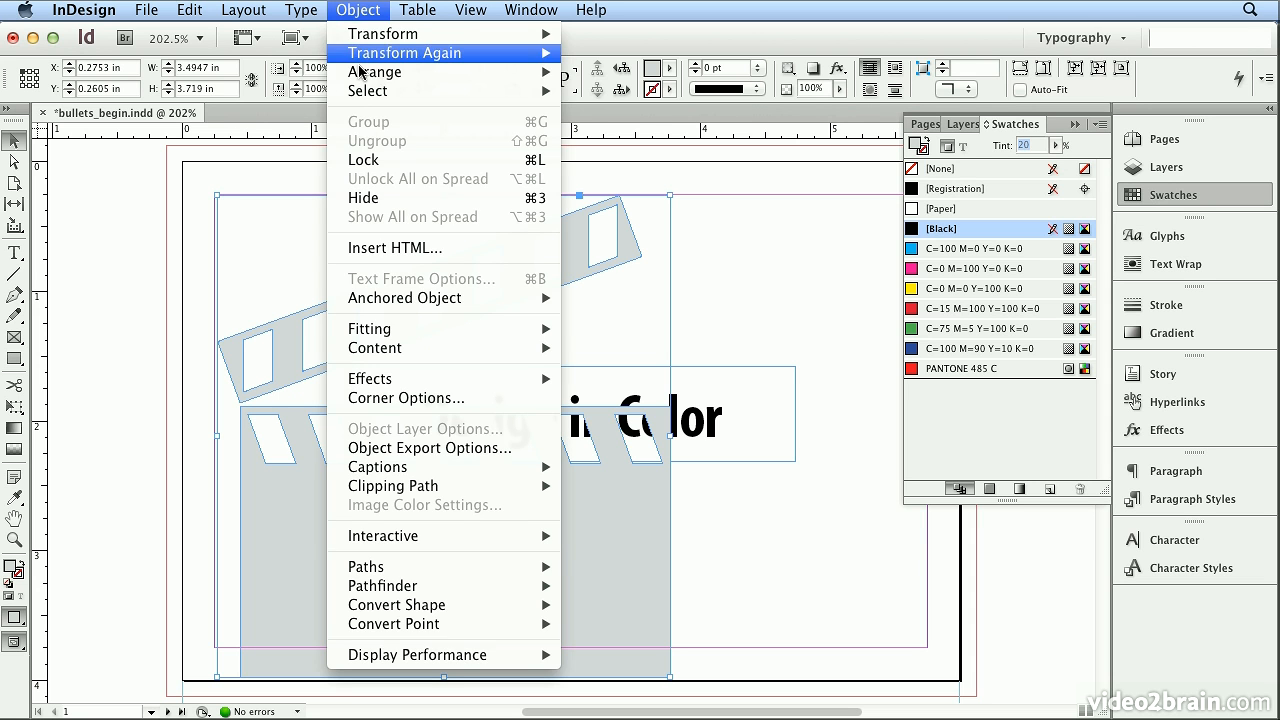
mouse_move(474, 70)
click(605, 129)
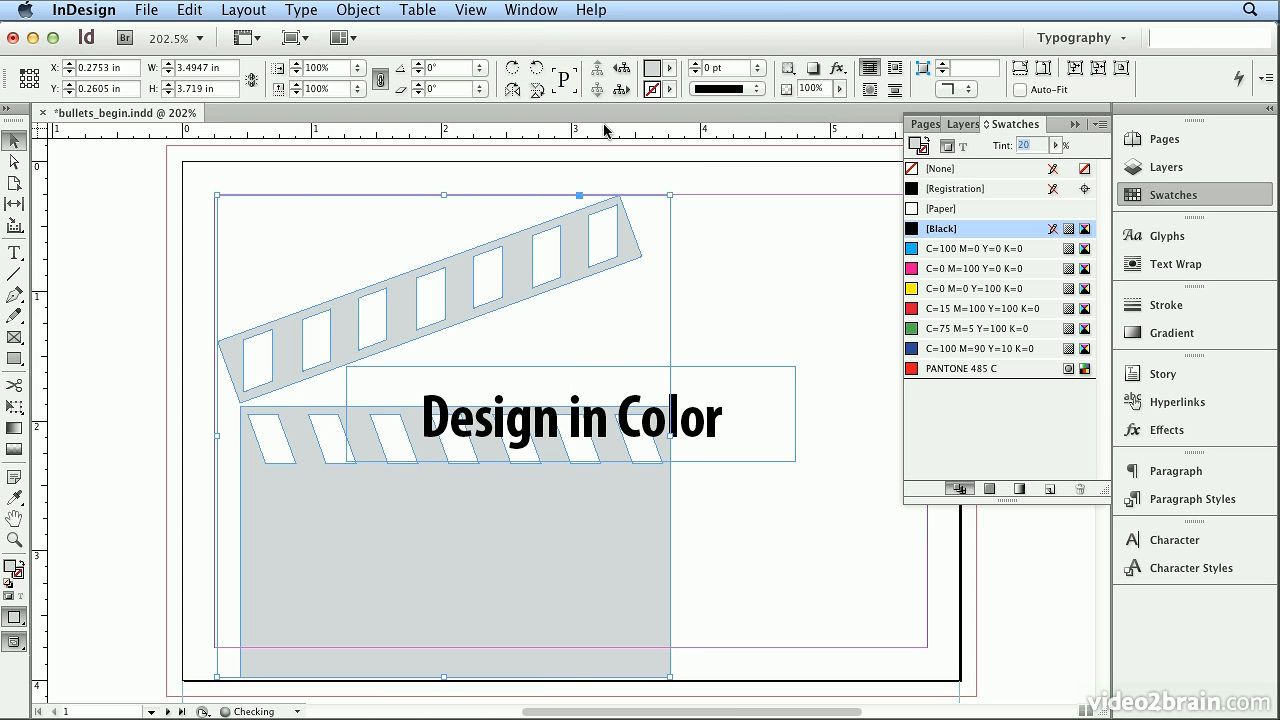
drag(486, 556, 590, 549)
click(590, 549)
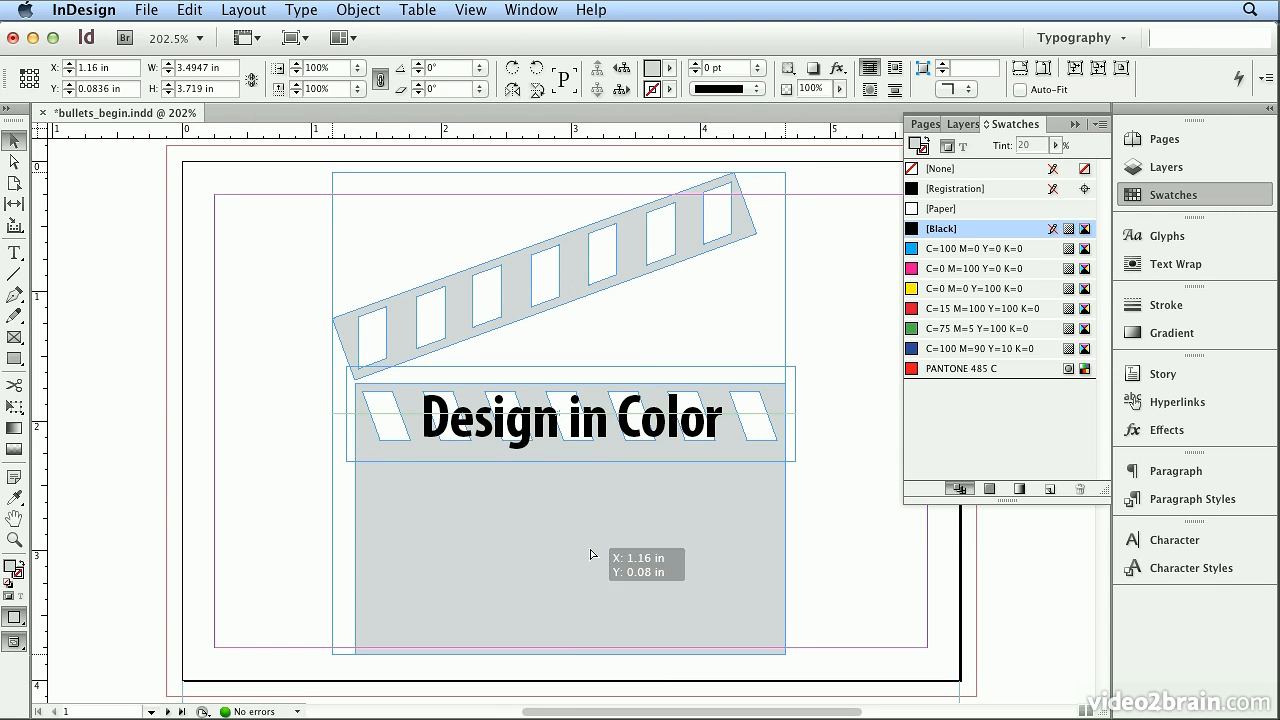
click(270, 504)
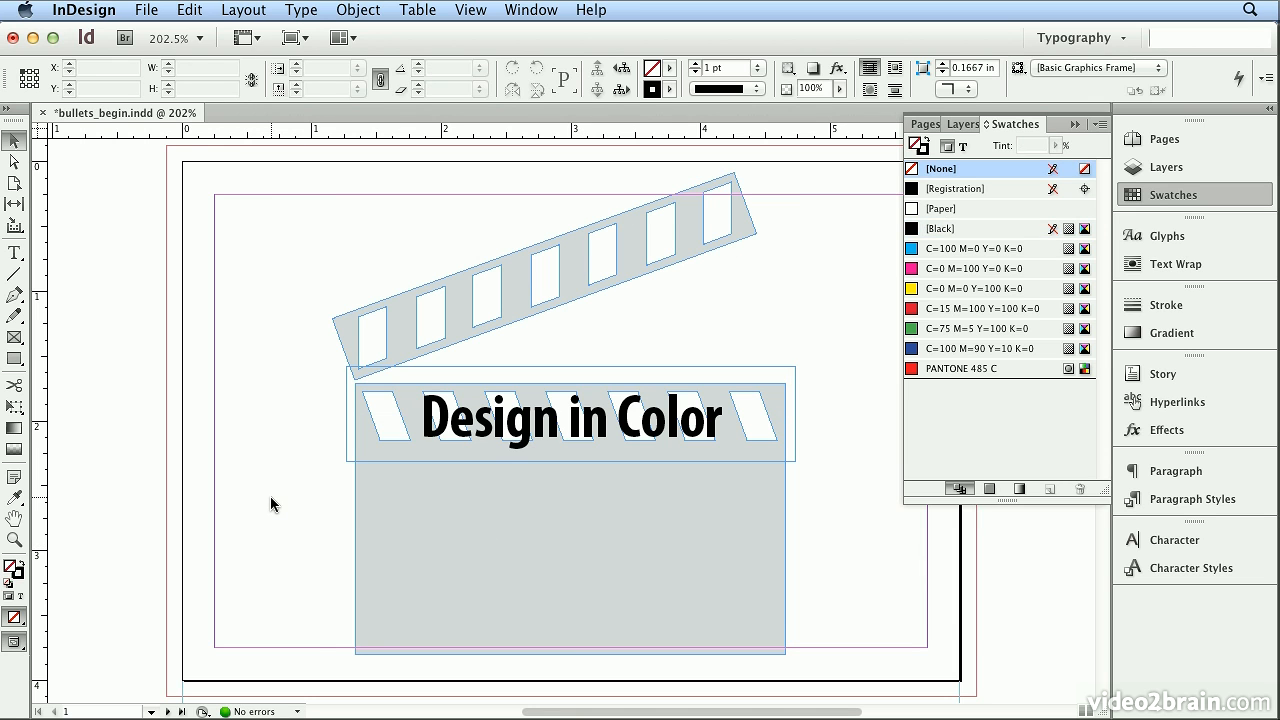
click(1199, 246)
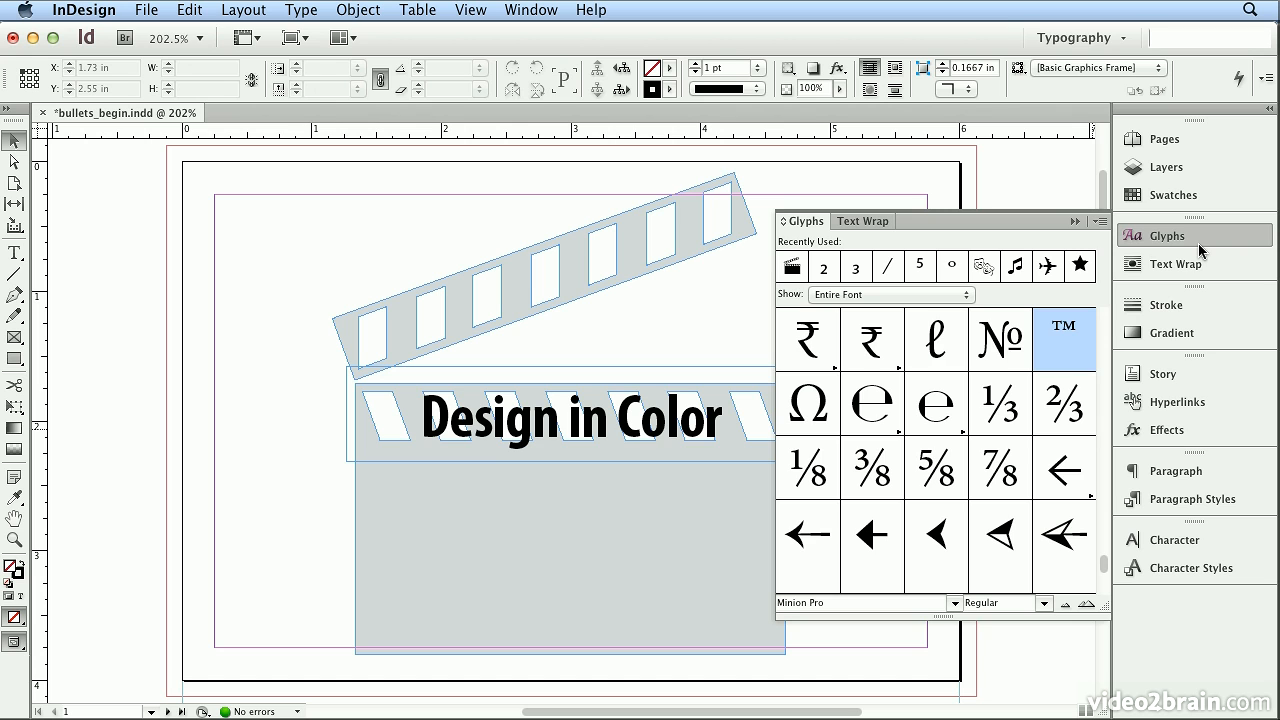
click(1195, 502)
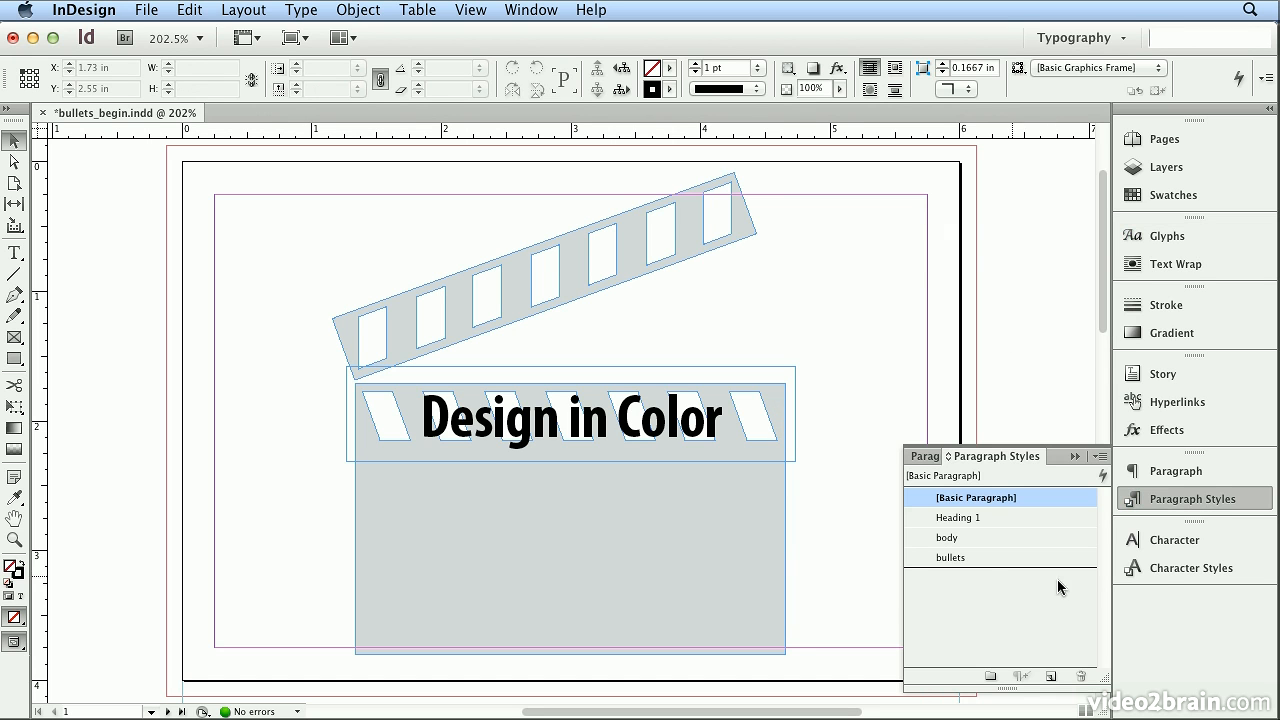
click(1176, 572)
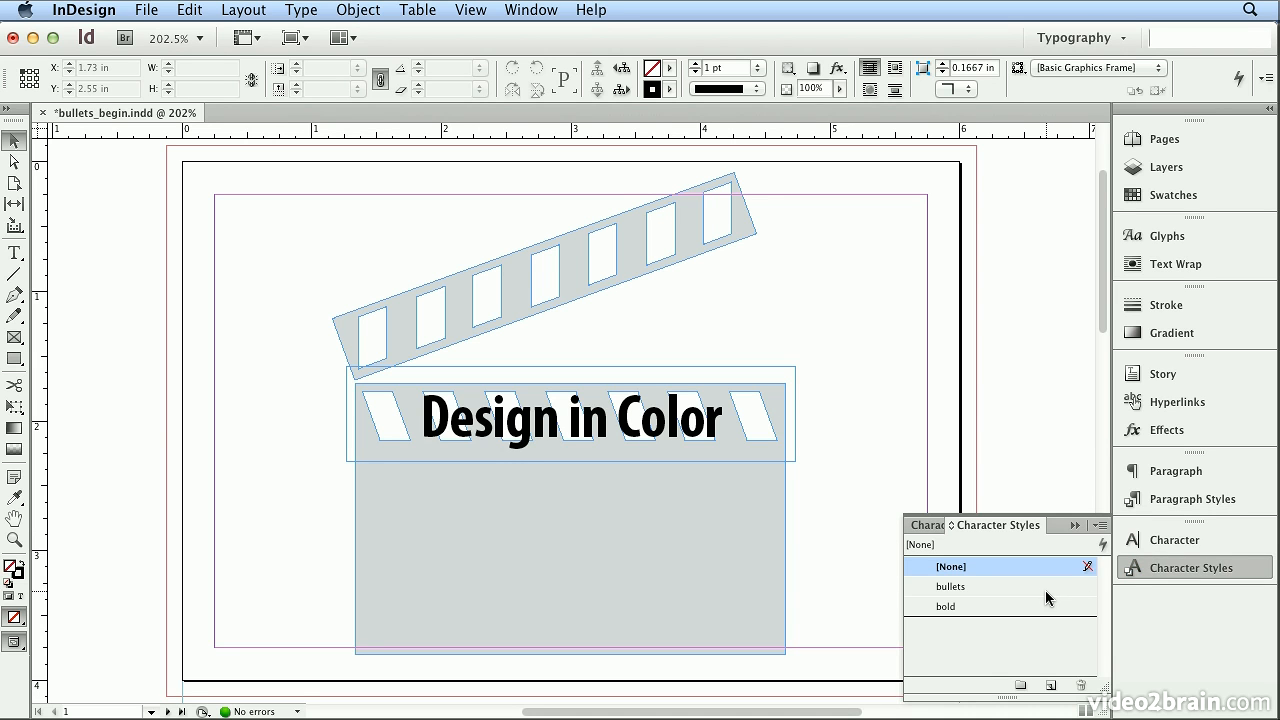
click(1134, 572)
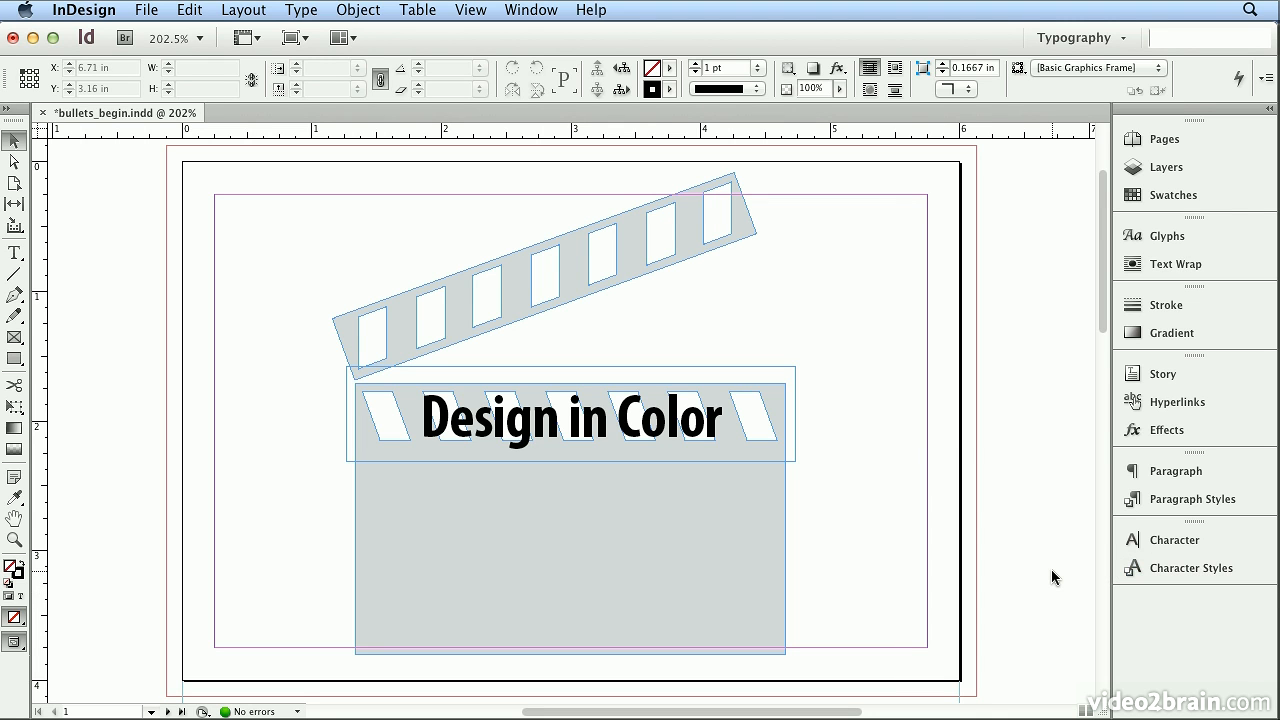